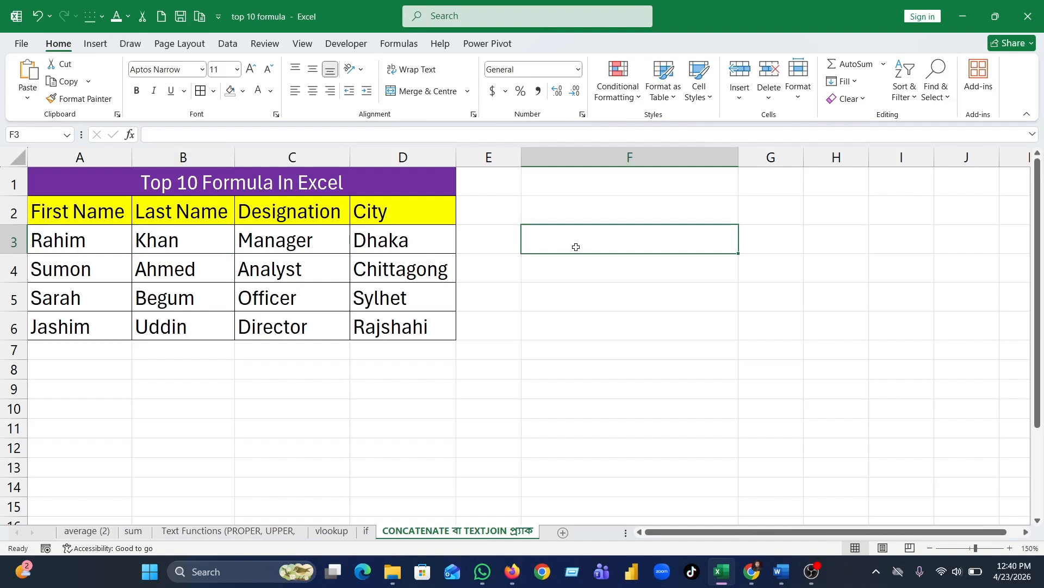
# - Enter =CONCATENATE(A3,B3) in F3 to join the first and last names without a space
pyautogui.write('=')
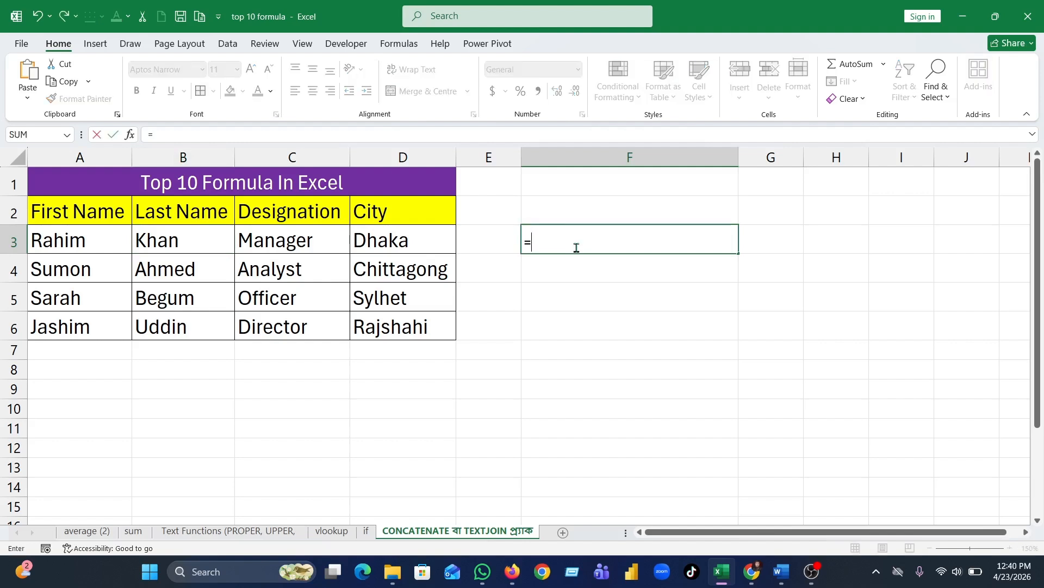
pyautogui.write('con')
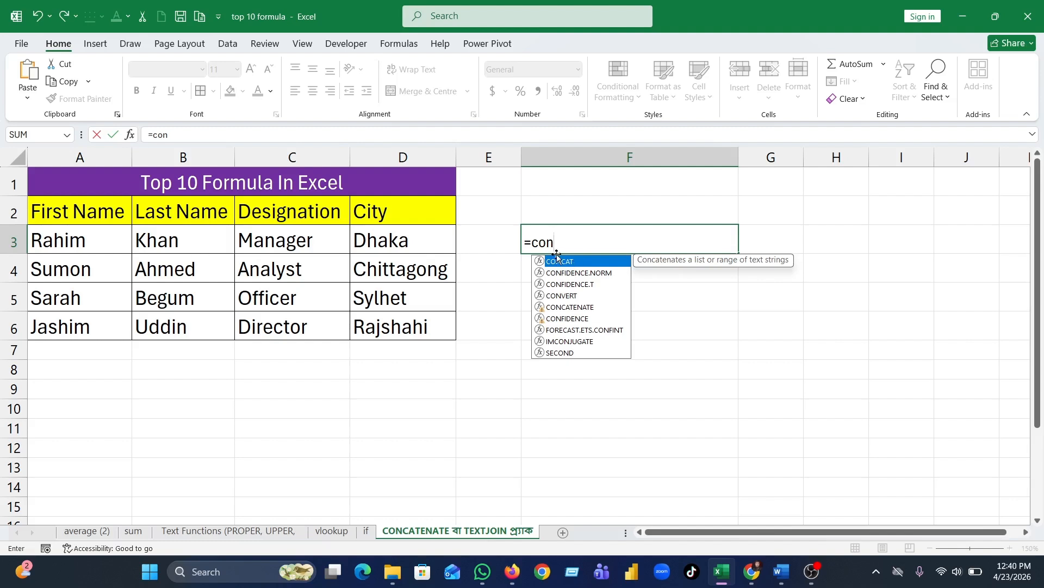
pyautogui.click(571, 307)
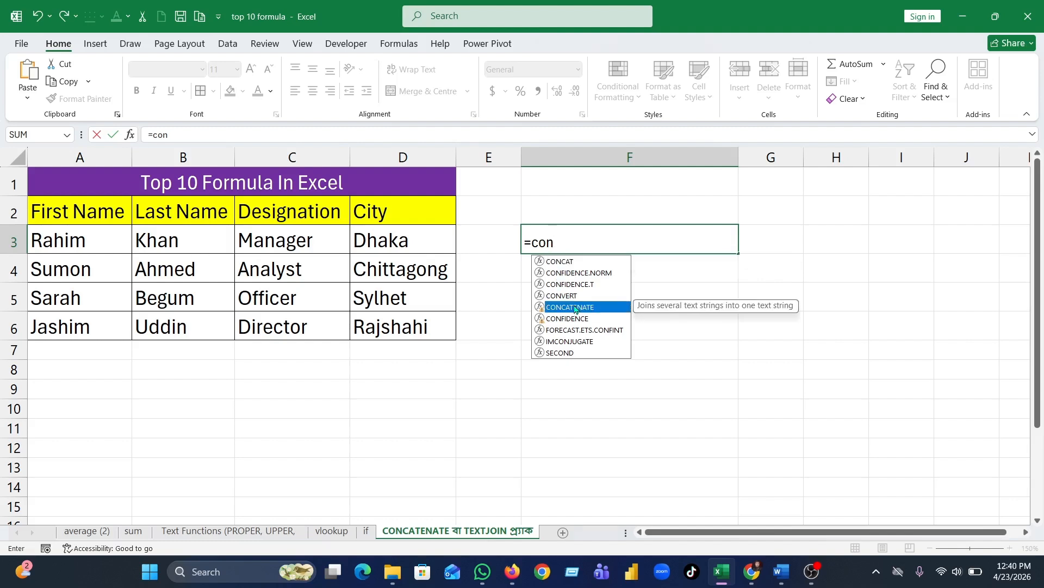
pyautogui.doubleClick(572, 306)
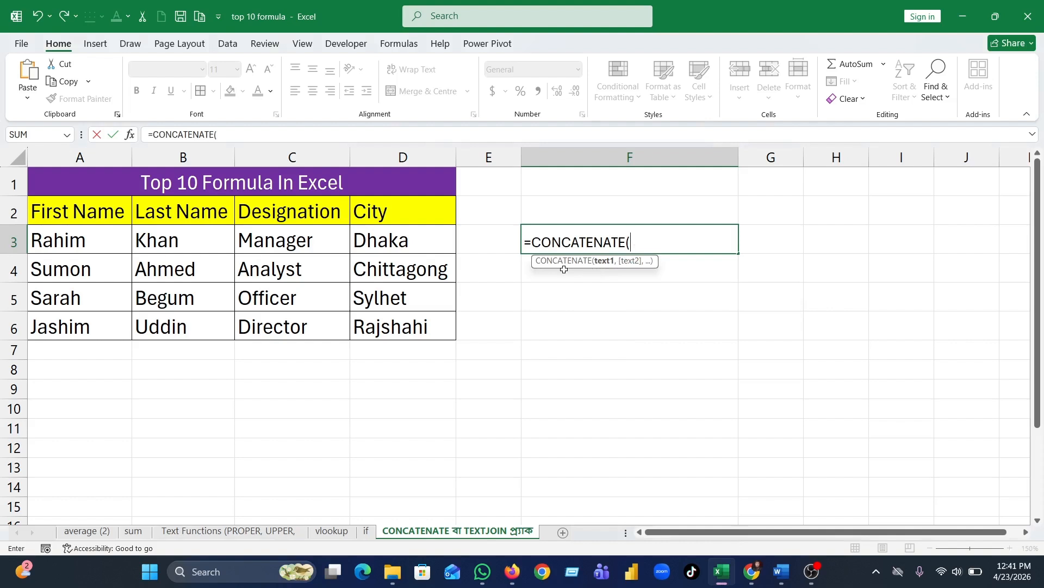
pyautogui.click(91, 234)
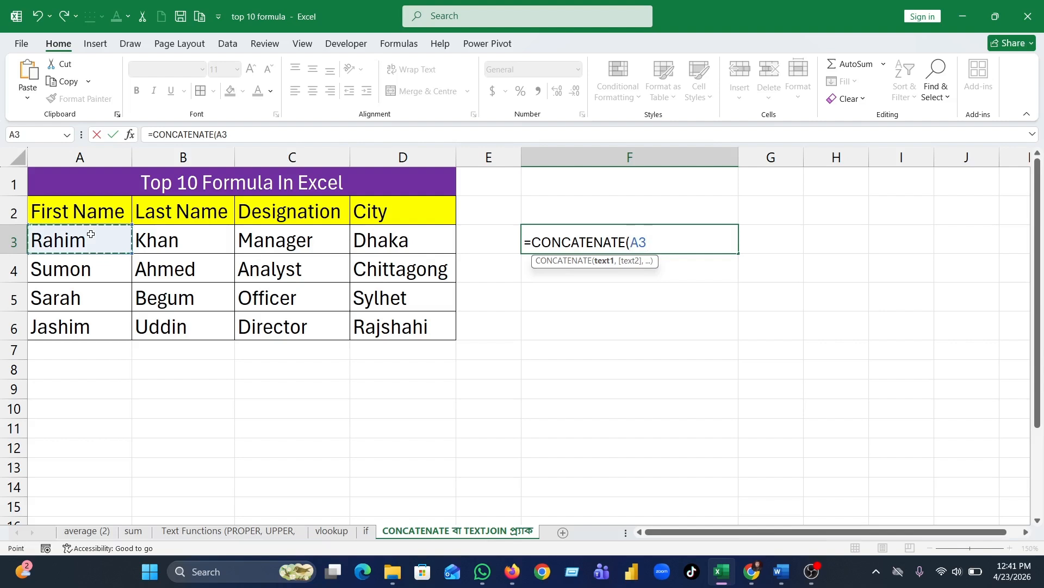
pyautogui.write(',')
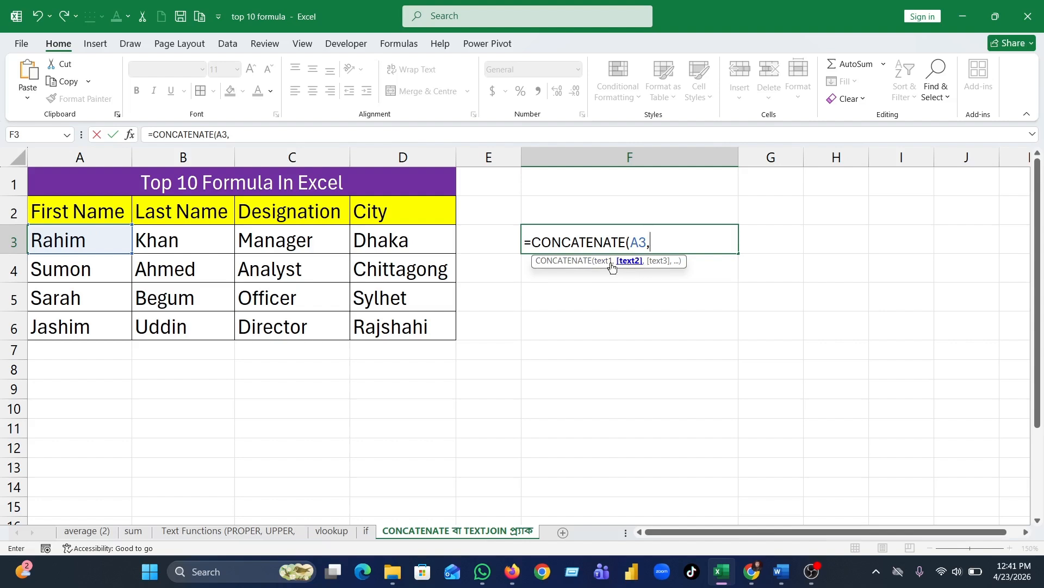
pyautogui.click(190, 242)
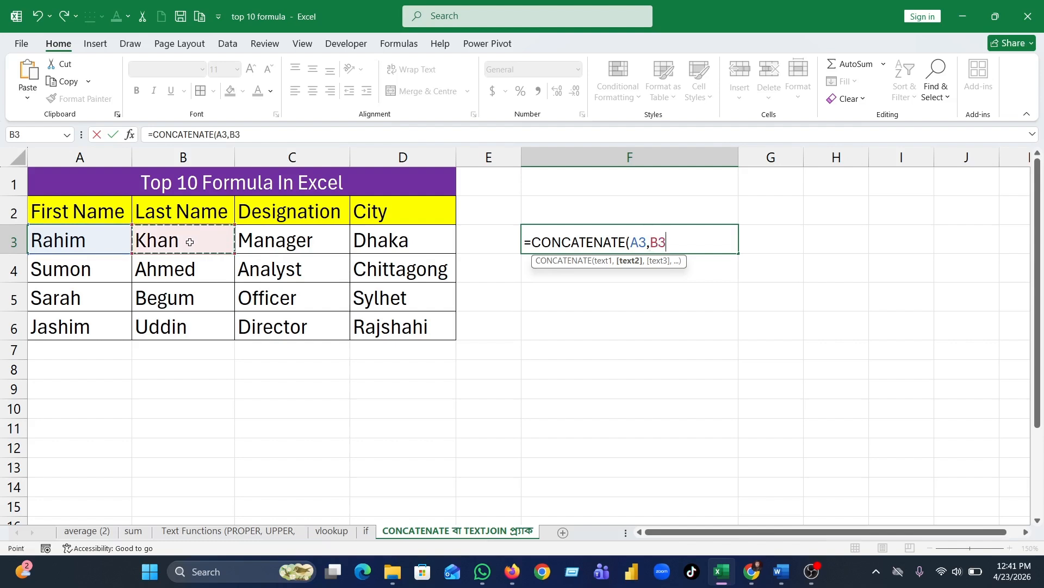
pyautogui.write(')')
pyautogui.press('Return')
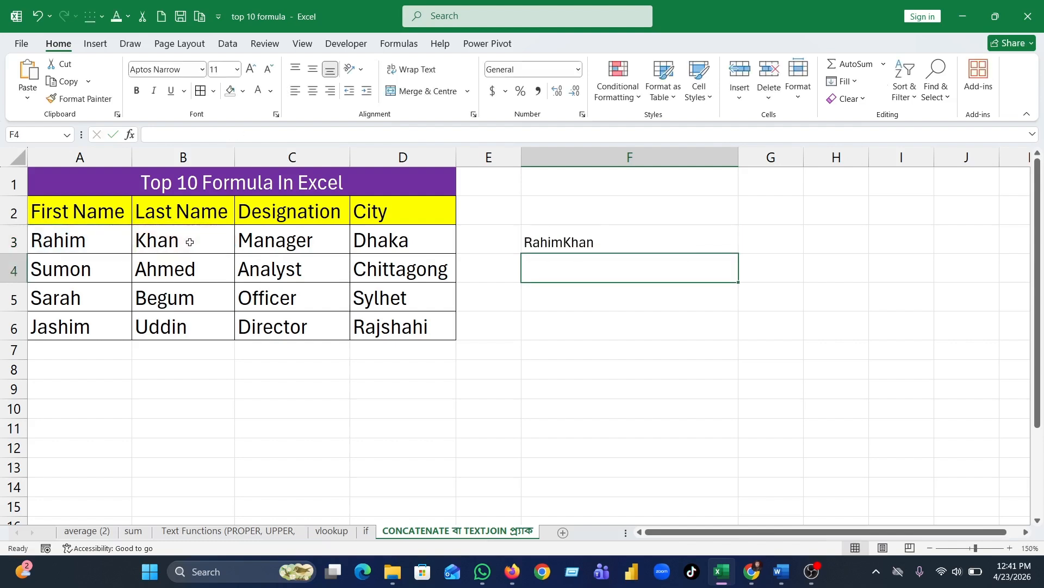
pyautogui.click(569, 242)
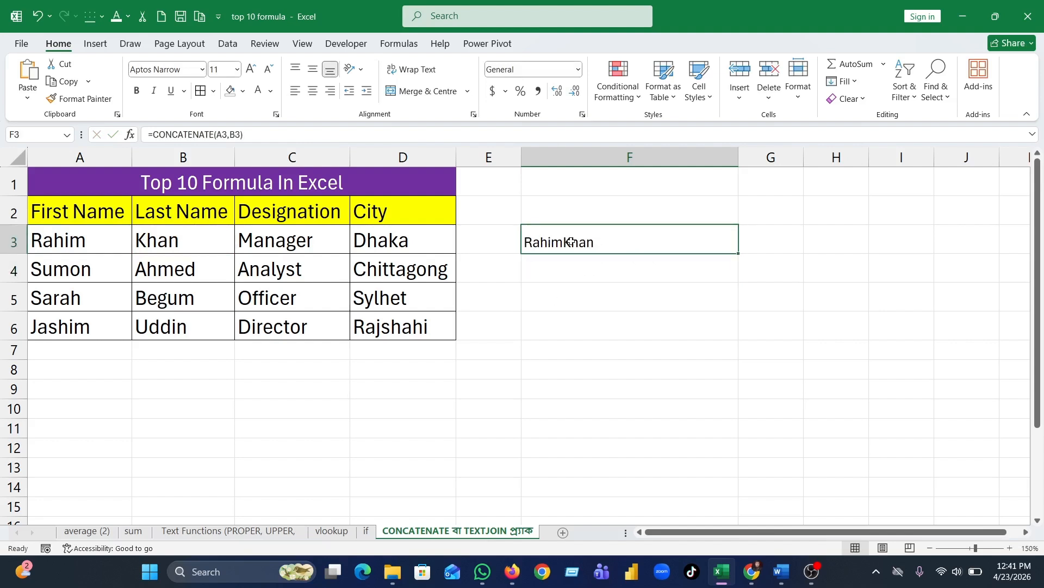
# - Enter =CONCATENATE(A4," ",B4) in F4 to join the first and last names with a space between them
pyautogui.click(579, 270)
pyautogui.write('=')
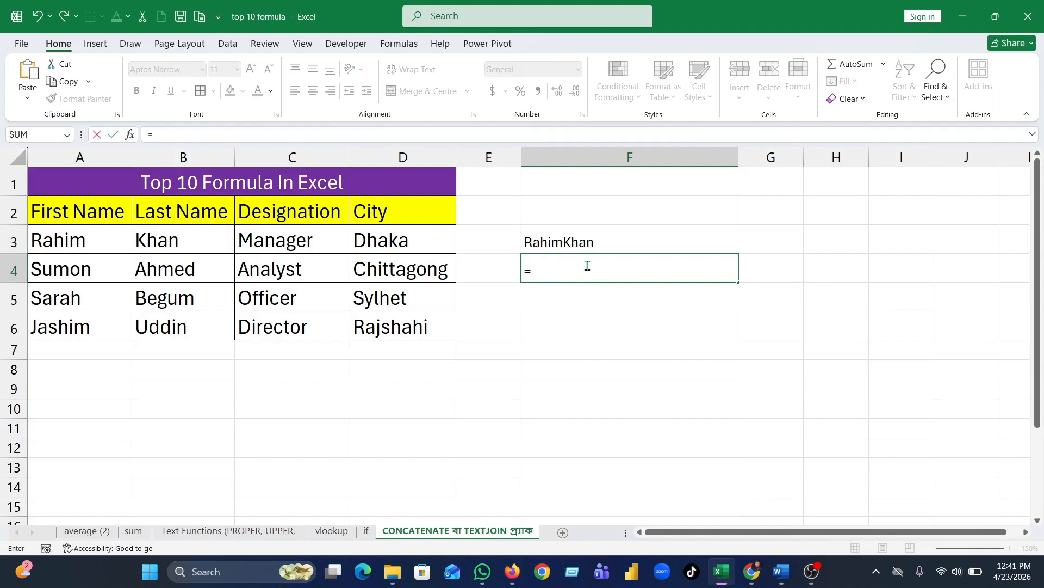
pyautogui.write('con')
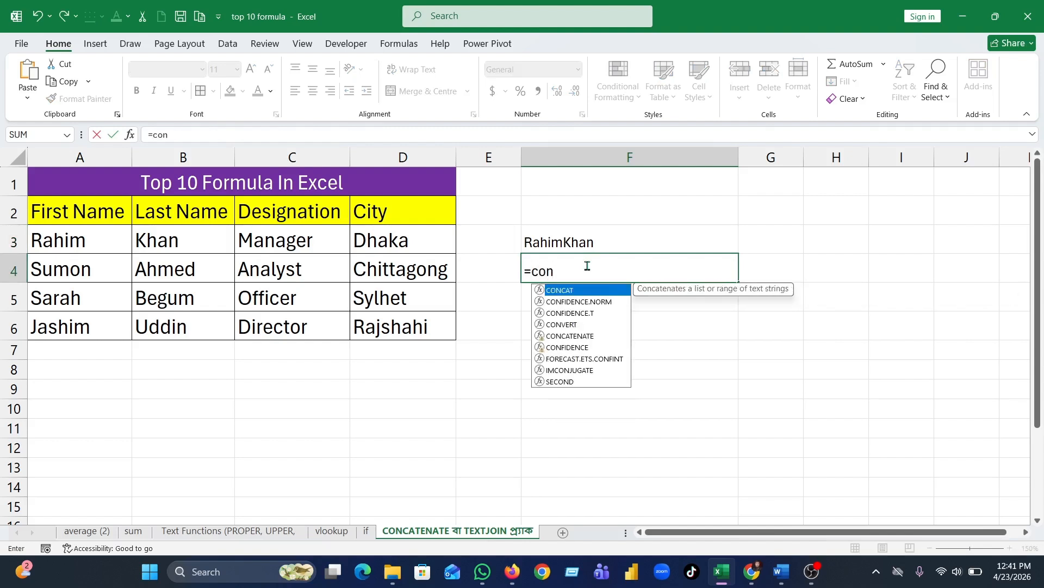
pyautogui.doubleClick(589, 337)
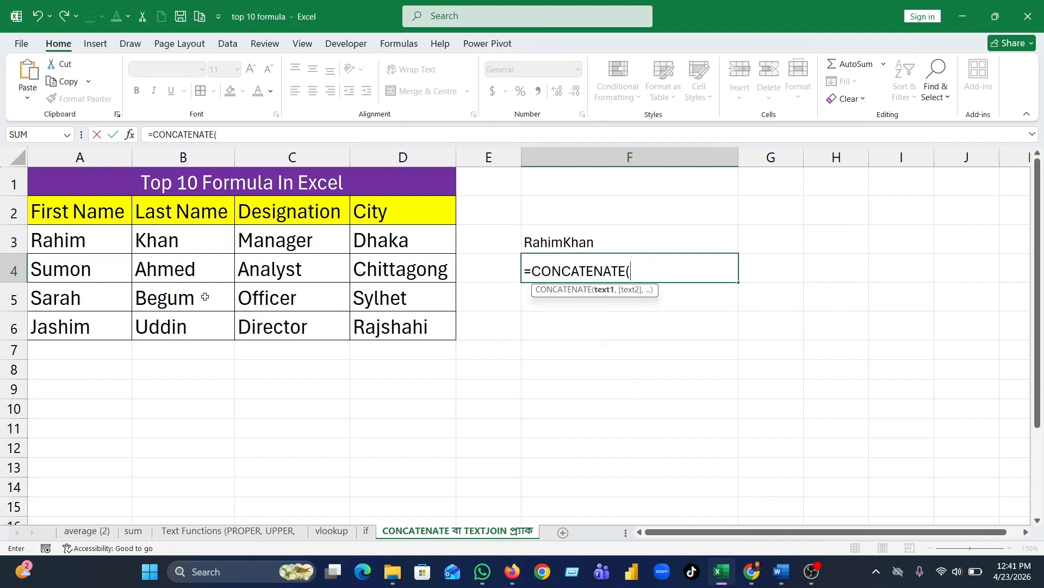
pyautogui.click(84, 271)
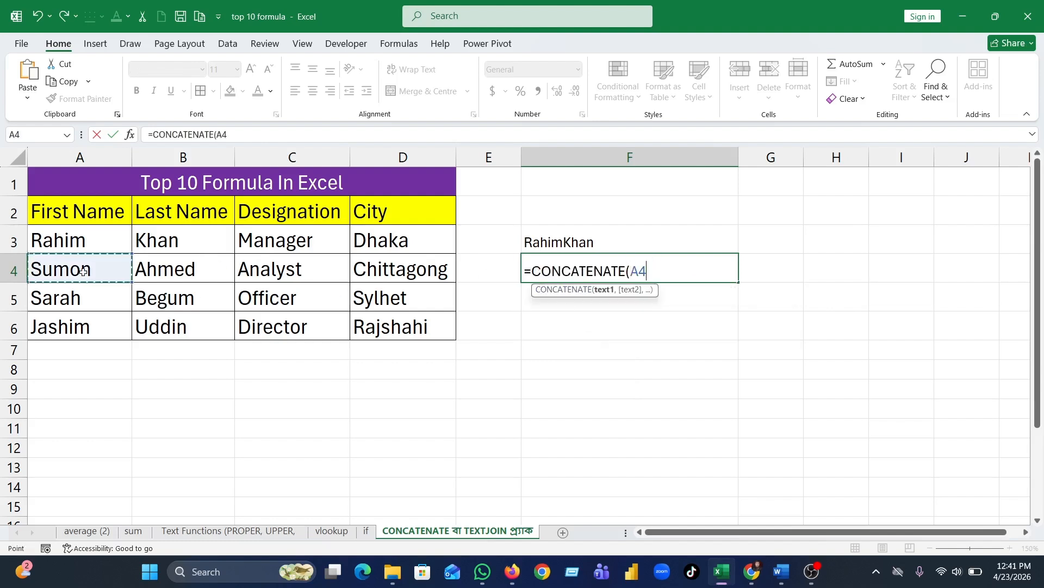
pyautogui.write(',')
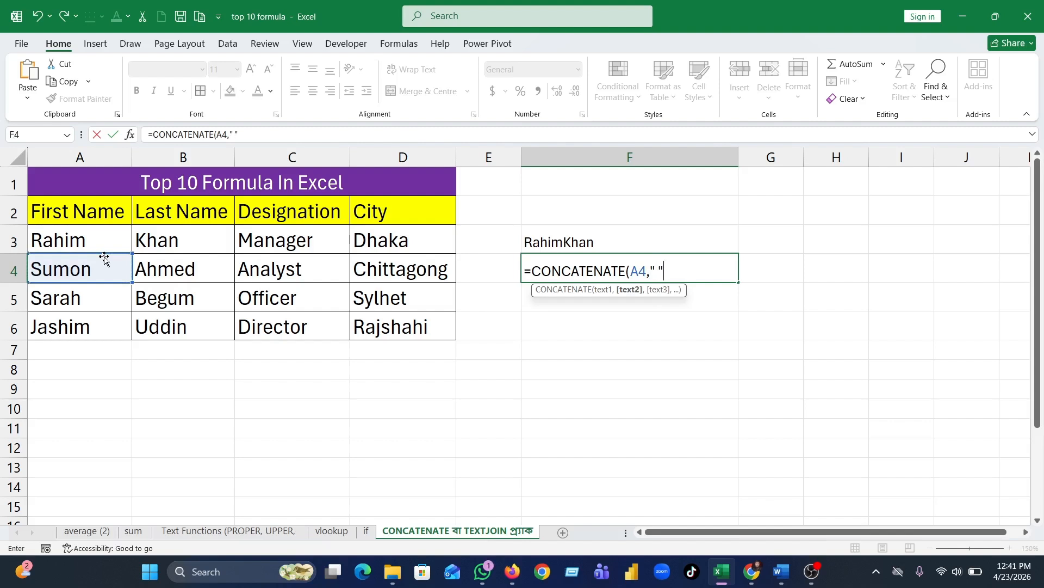
pyautogui.write('" ",')
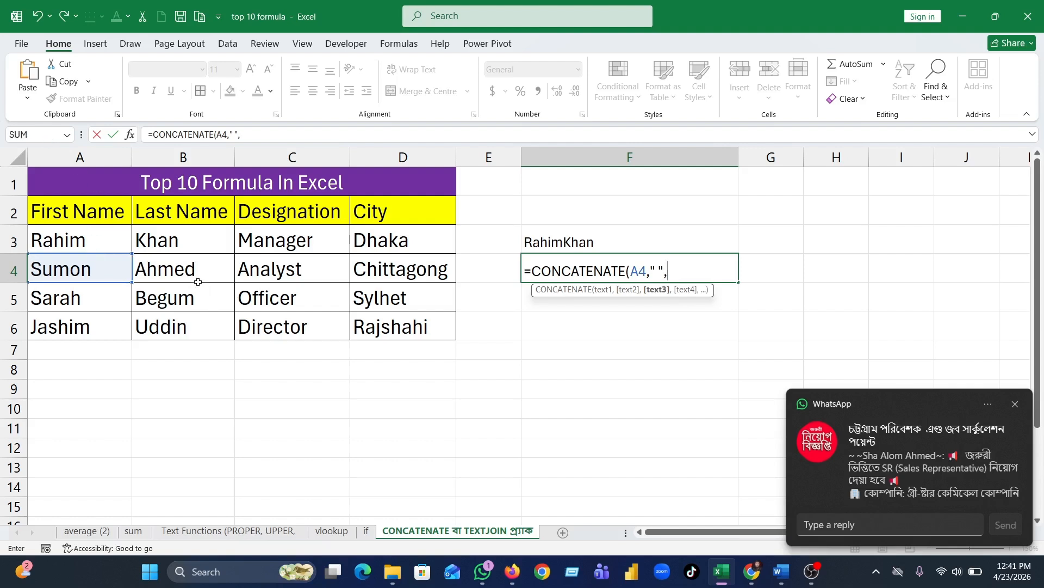
pyautogui.click(176, 265)
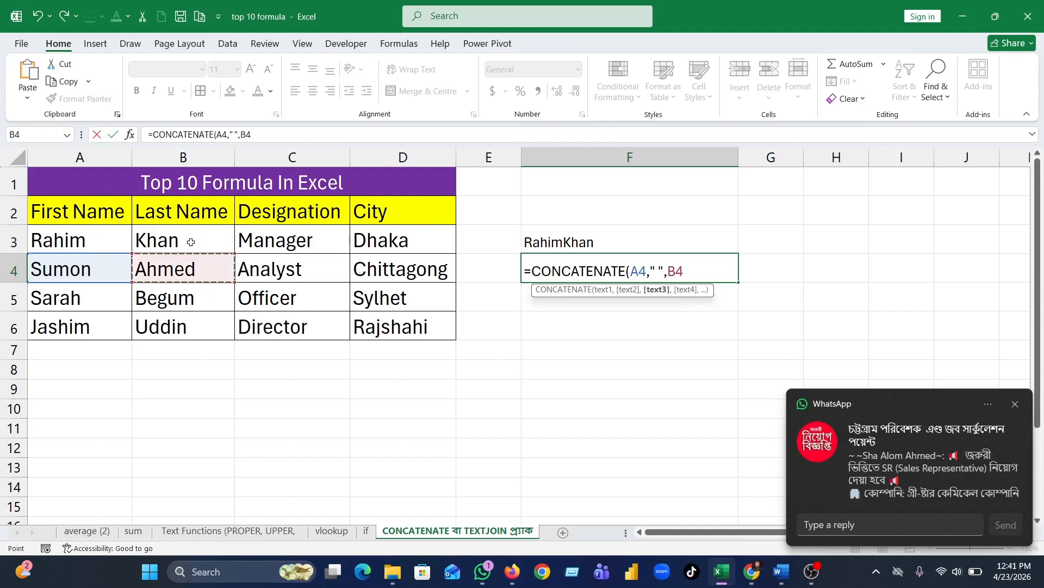
pyautogui.write(')')
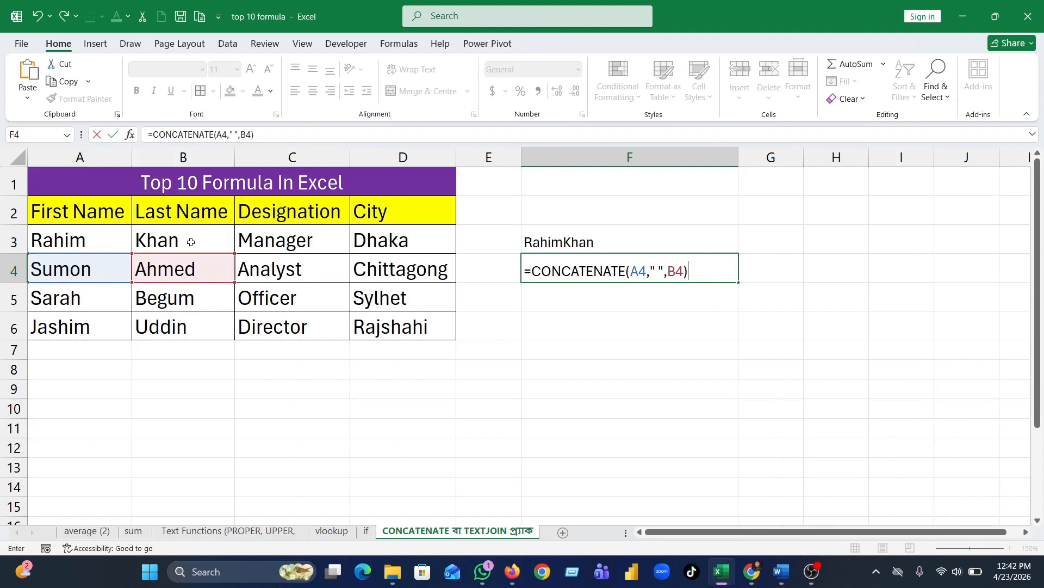
pyautogui.press('Return')
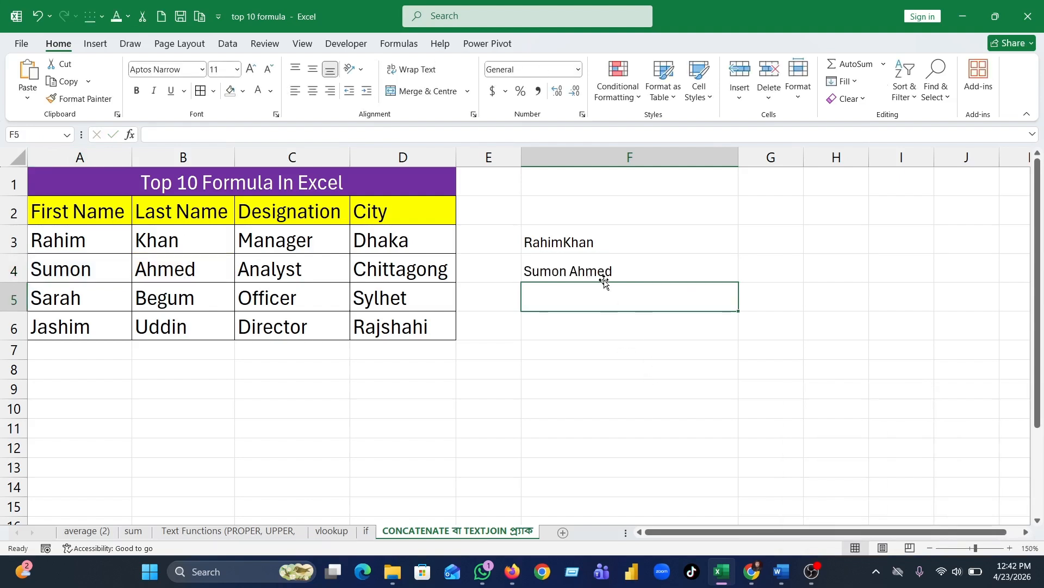
pyautogui.click(606, 270)
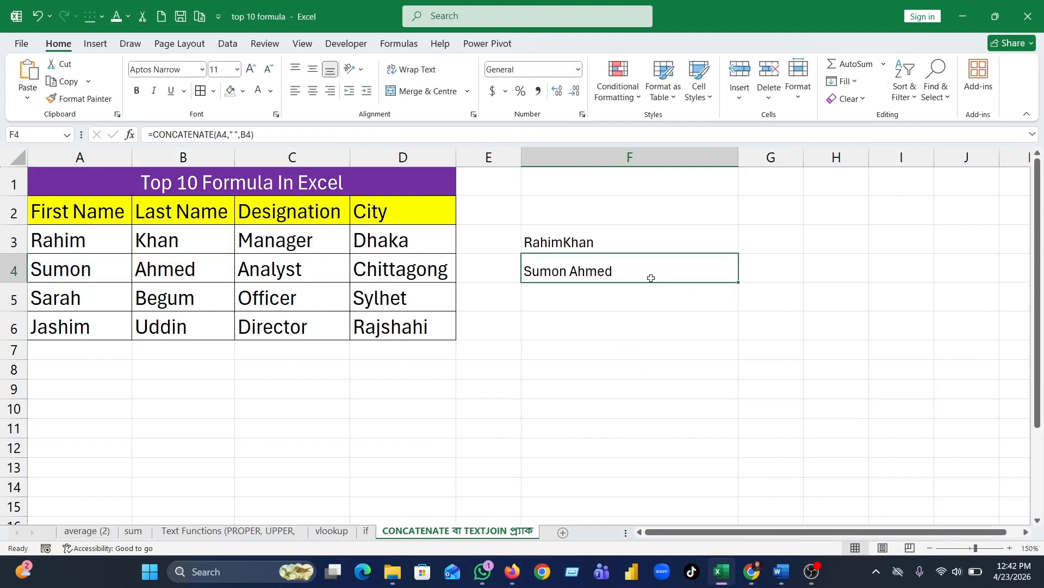
pyautogui.click(628, 240)
pyautogui.click(630, 267)
pyautogui.click(609, 310)
pyautogui.click(586, 274)
# - Enter =TEXTJOIN(" ",TRUE,A5,B5) in F5 to join the first and last names with a space delimiter, ignoring empty cells
pyautogui.click(585, 302)
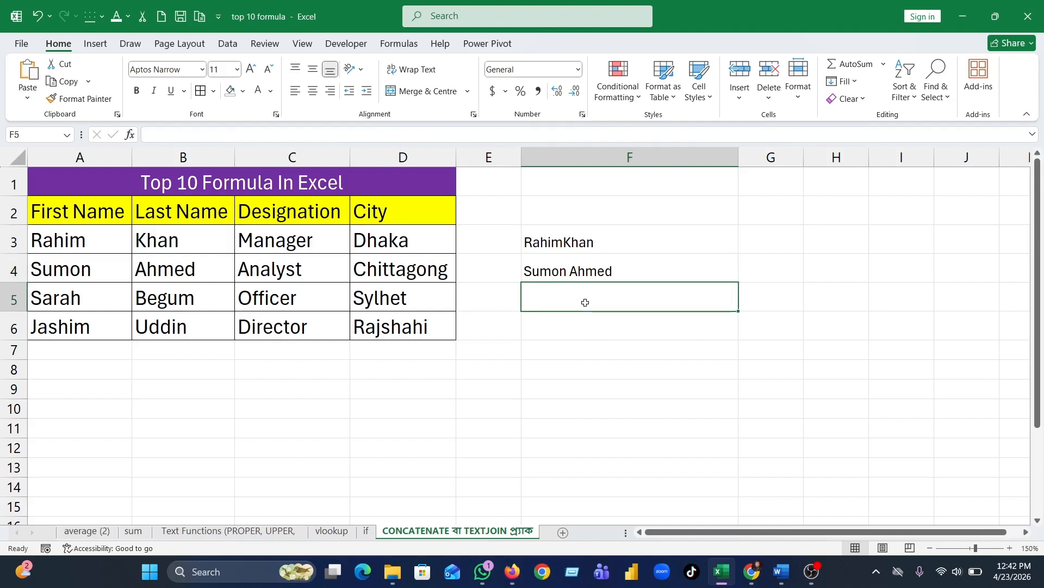
pyautogui.write('=')
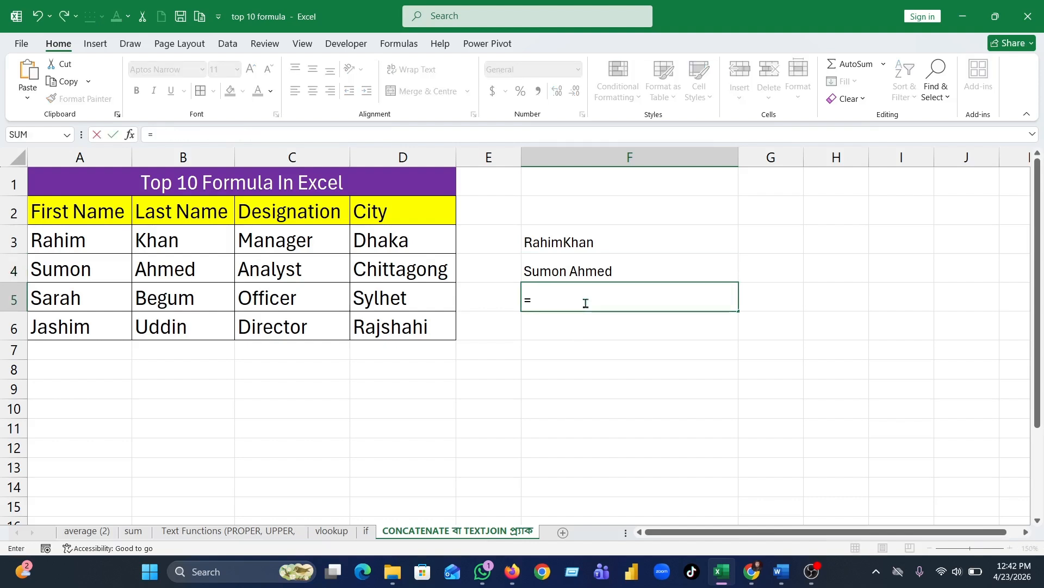
pyautogui.write('text')
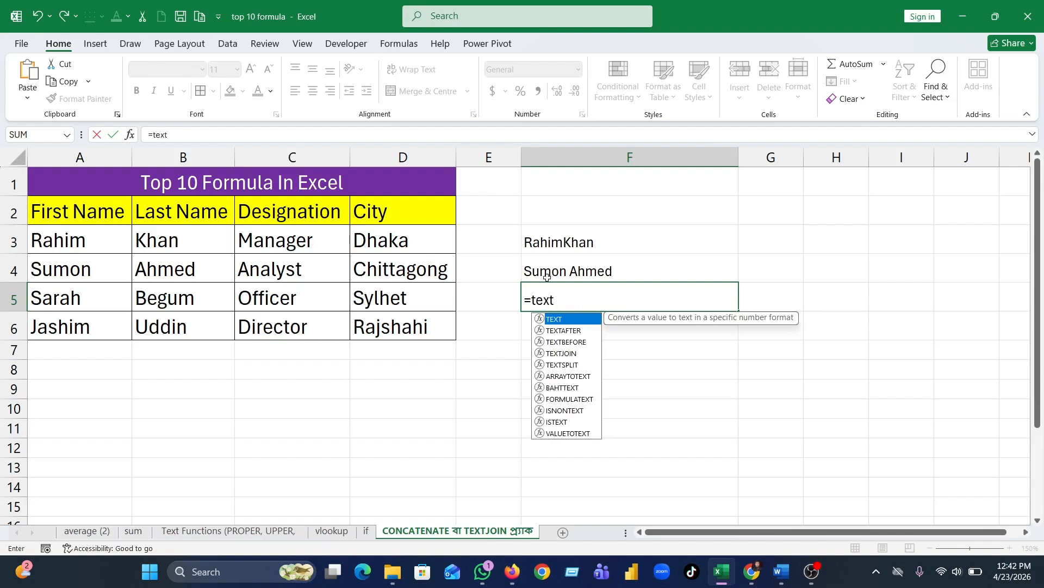
pyautogui.doubleClick(566, 353)
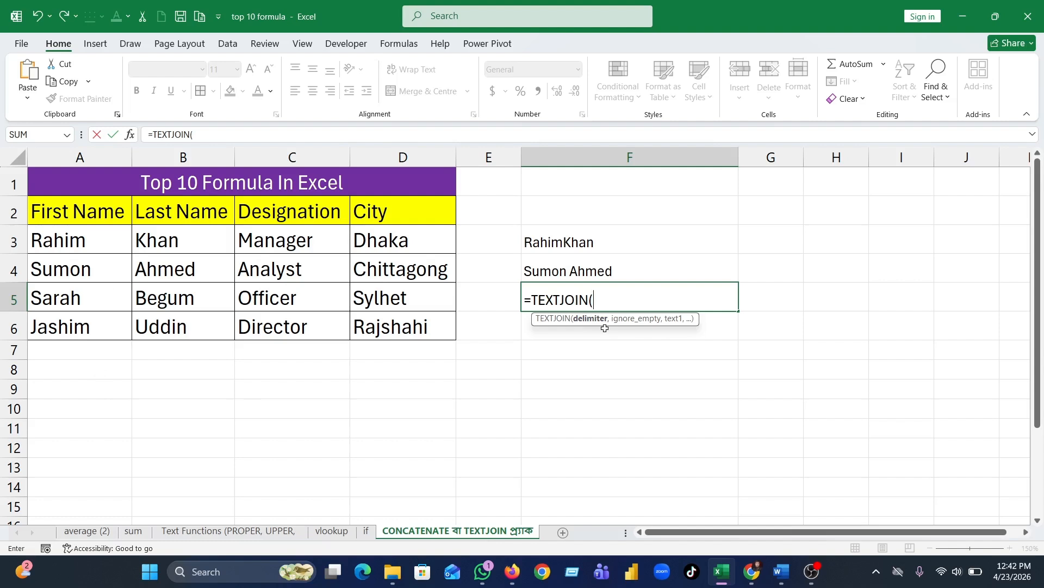
pyautogui.write('" ",')
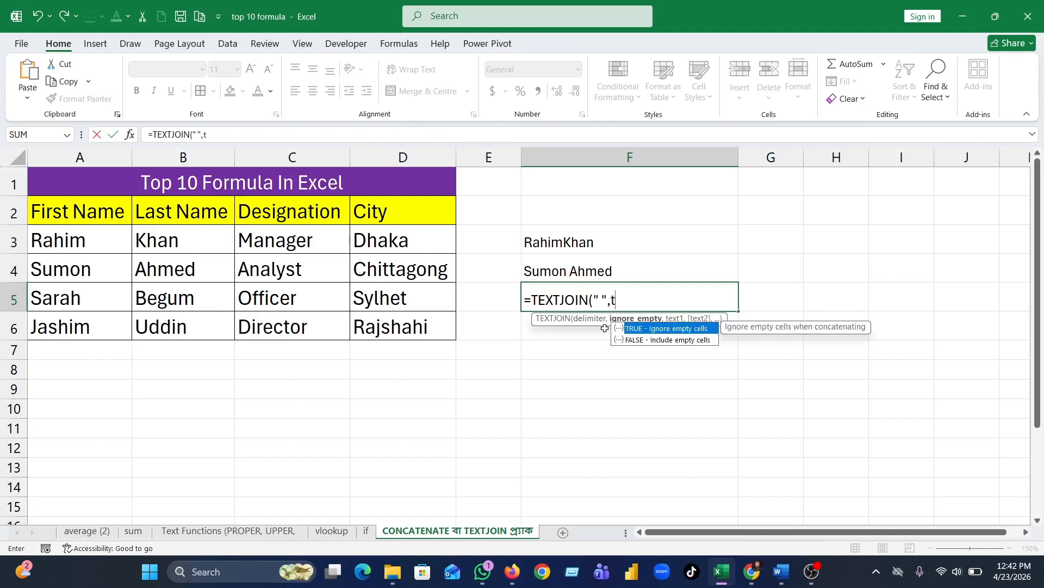
pyautogui.write('true,')
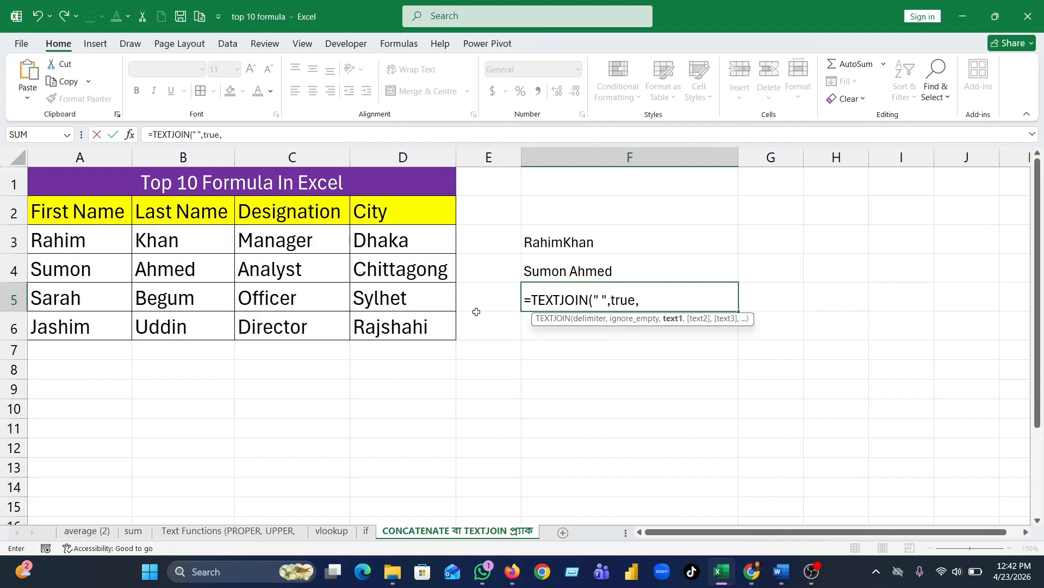
pyautogui.click(55, 300)
pyautogui.write(',')
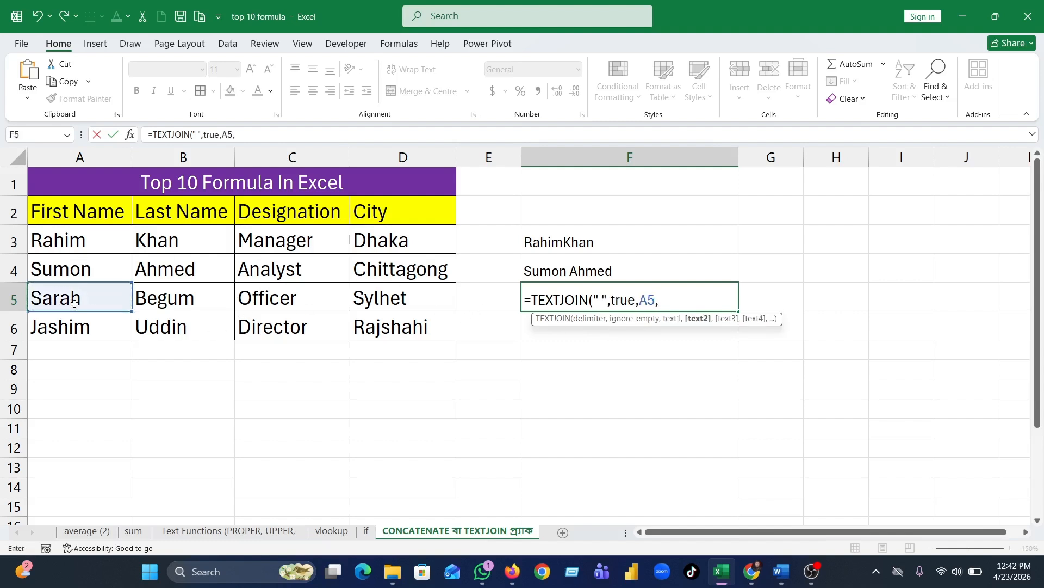
pyautogui.click(177, 295)
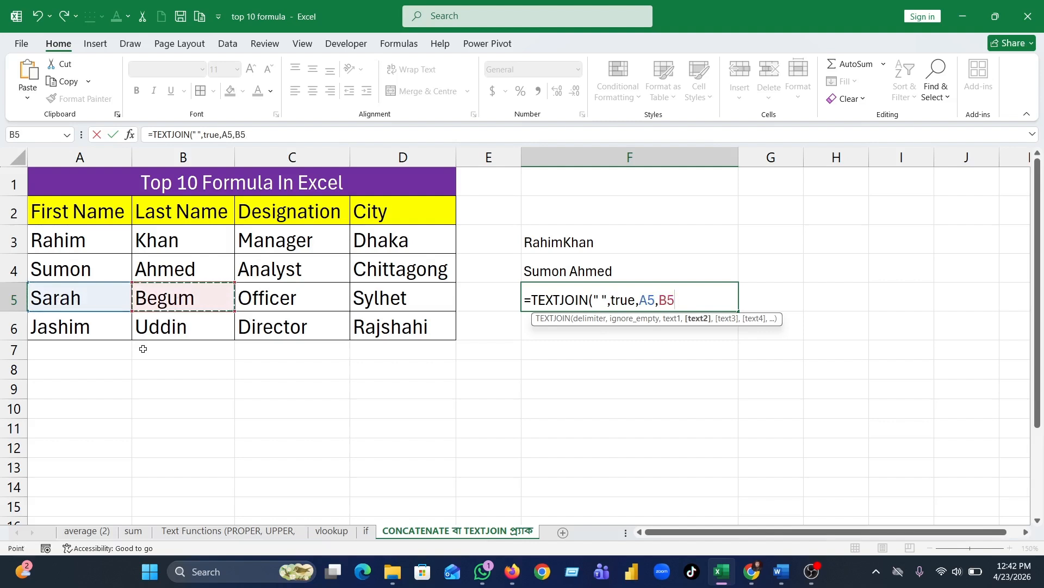
pyautogui.write(')')
pyautogui.press('Return')
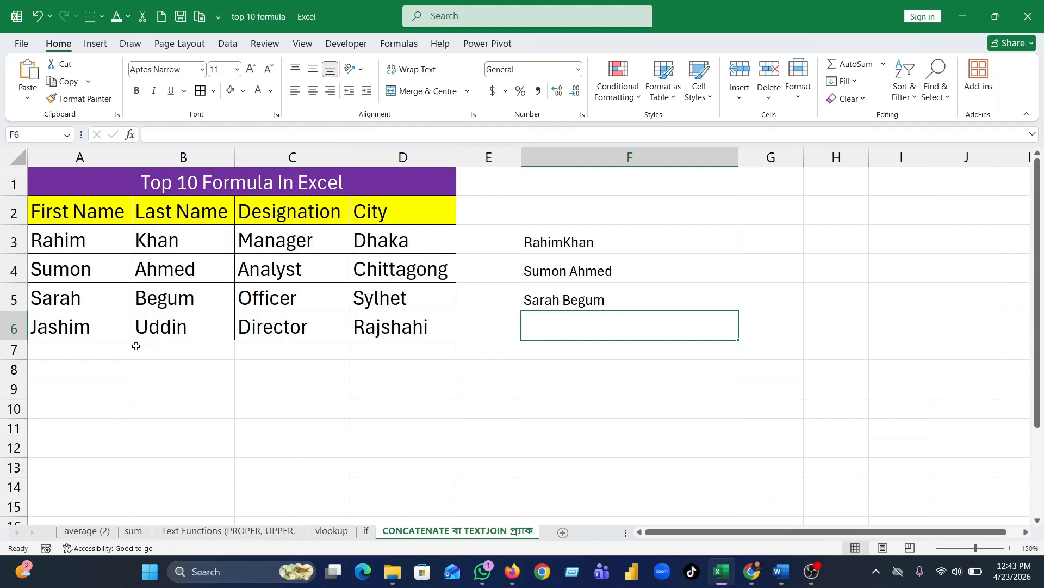
# - Fill the TEXTJOIN formula from F5 down to F6
pyautogui.click(648, 307)
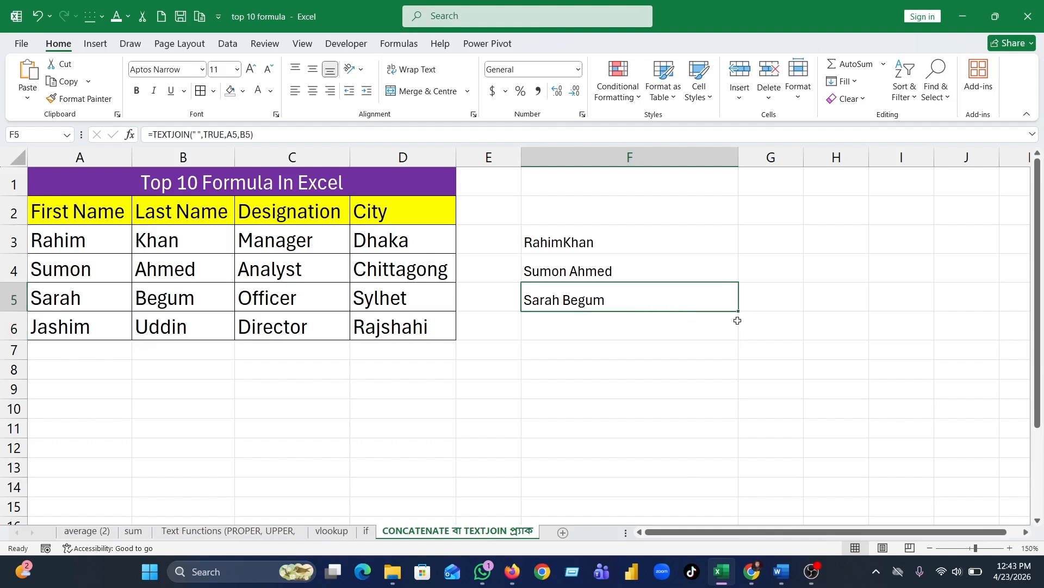
pyautogui.moveTo(739, 310); pyautogui.dragTo(741, 337)
pyautogui.click(756, 309)
pyautogui.click(629, 301)
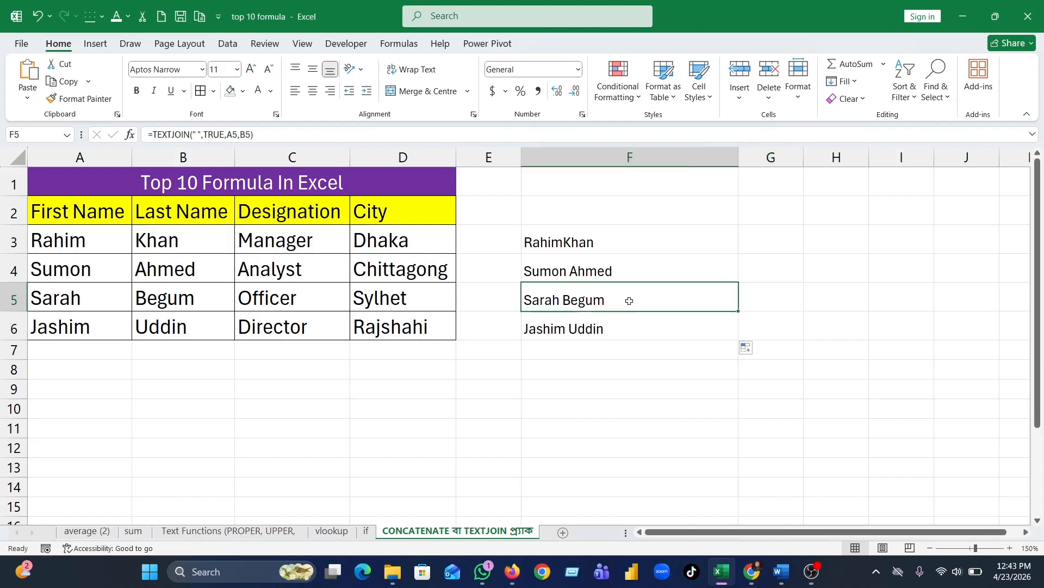
pyautogui.click(630, 326)
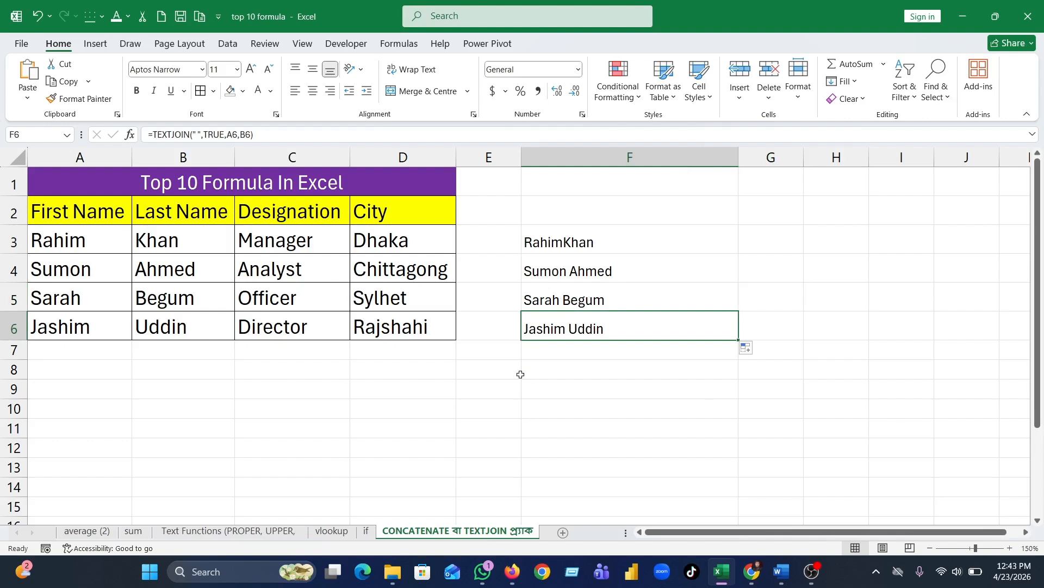
pyautogui.click(519, 374)
pyautogui.click(683, 306)
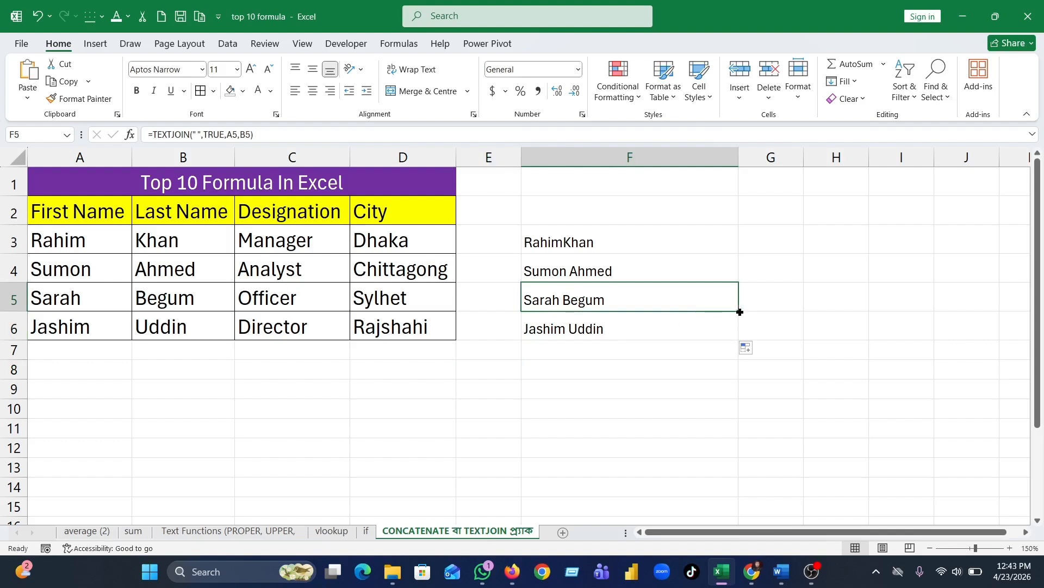
pyautogui.moveTo(740, 311); pyautogui.dragTo(740, 341)
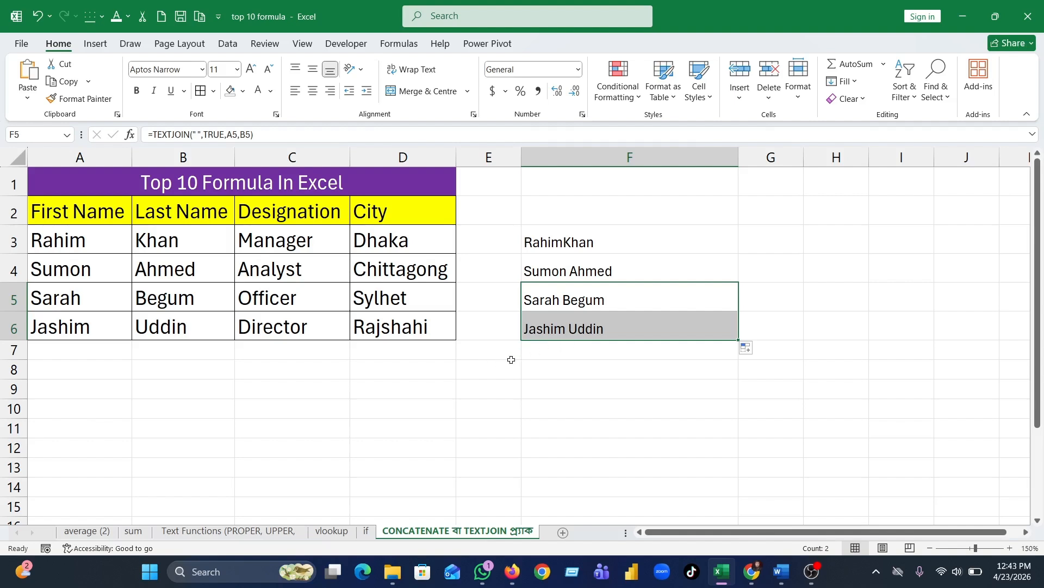
# - Switch to the "if" worksheet and select the empty cell F12
pyautogui.click(365, 535)
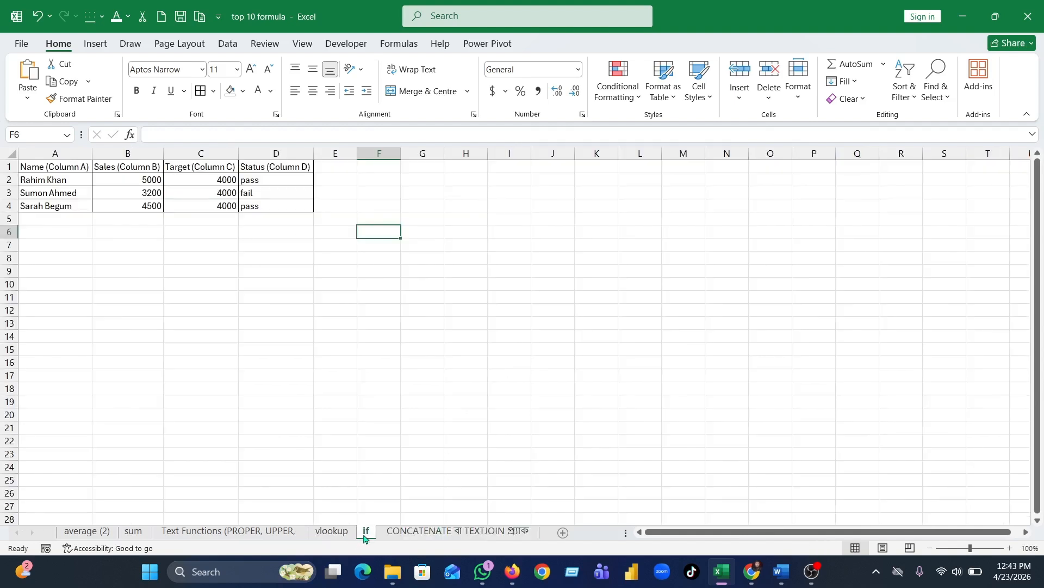
pyautogui.click(388, 313)
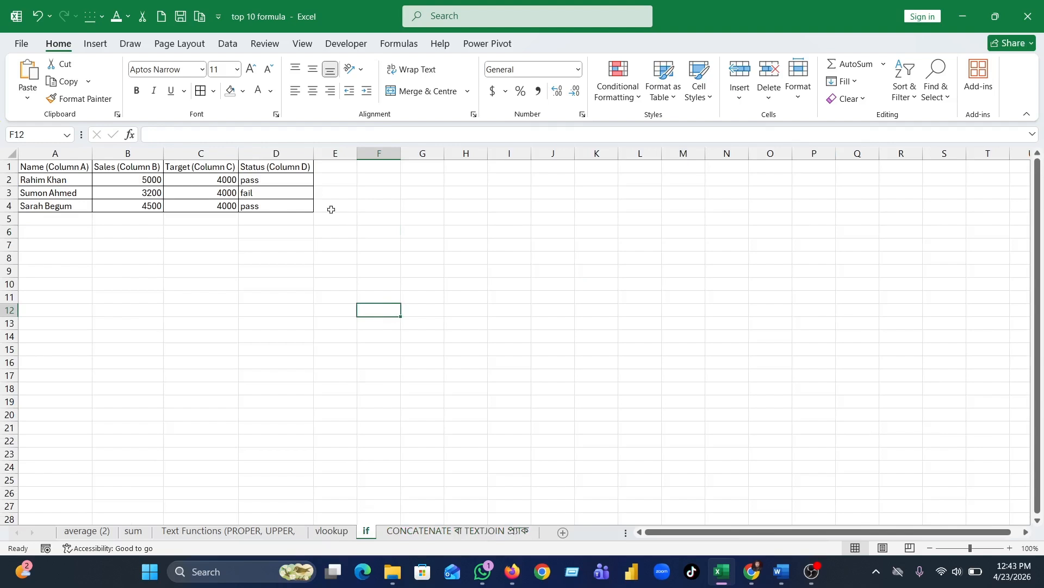
# - Clear the existing pass/fail formulas from cells D2:D4 in the Status column
pyautogui.click(1011, 548)
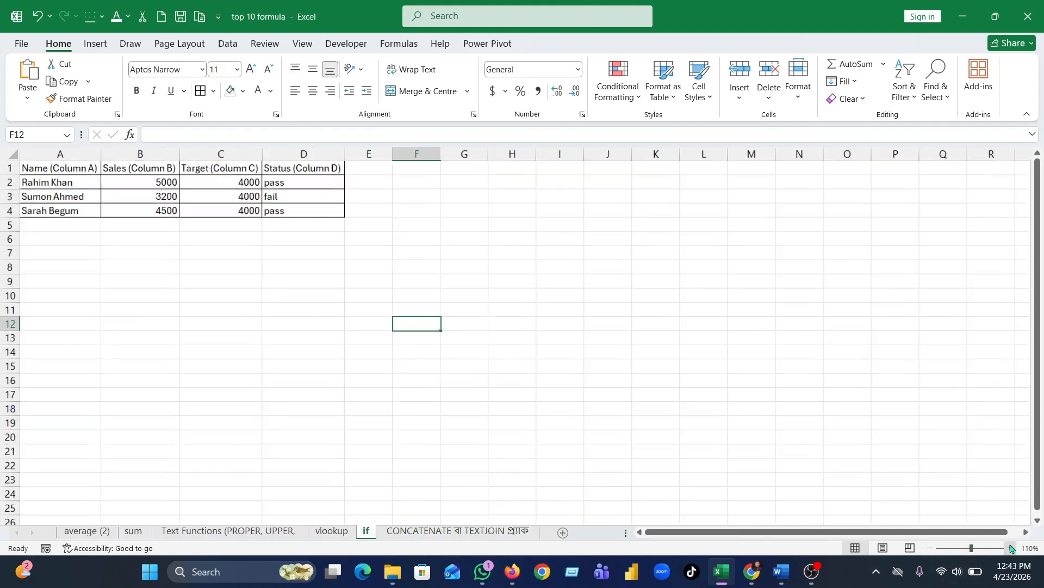
pyautogui.click(1011, 548)
pyautogui.click(1011, 548)
pyautogui.click(1011, 548)
pyautogui.click(1011, 548)
pyautogui.click(1010, 547)
pyautogui.click(1011, 548)
pyautogui.click(1011, 548)
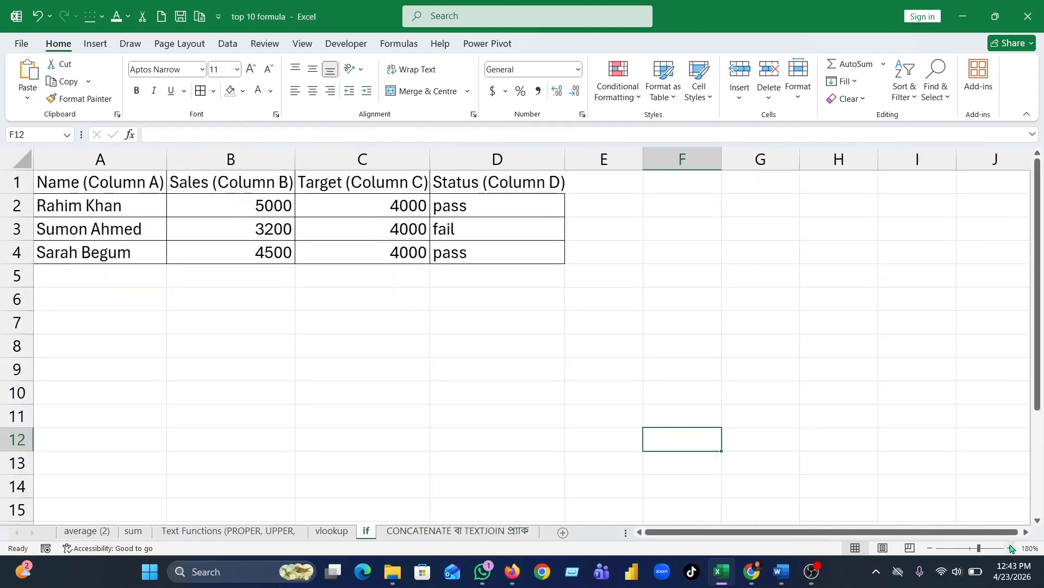
pyautogui.click(1011, 548)
pyautogui.click(727, 259)
pyautogui.click(702, 222)
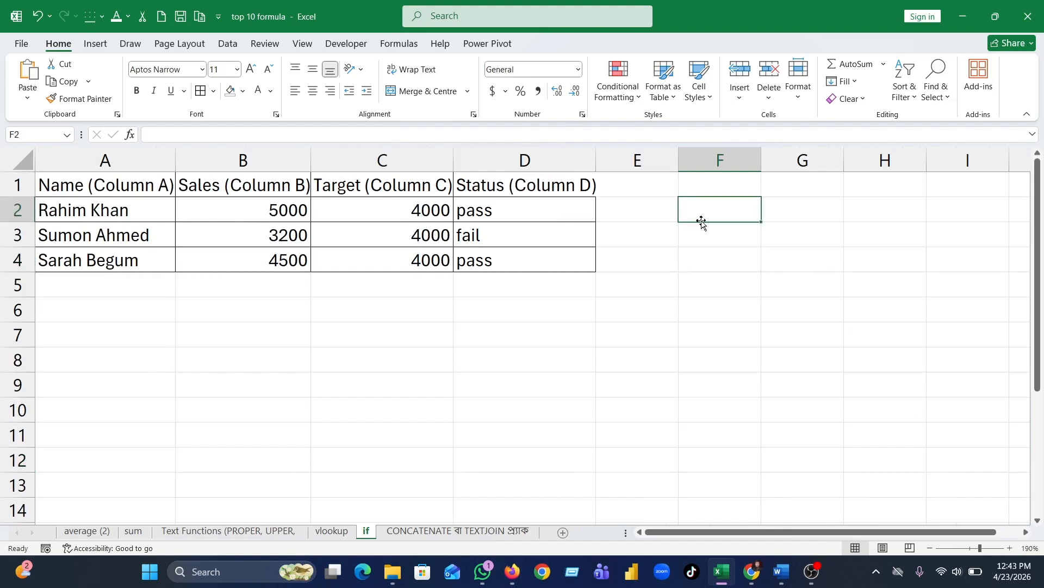
pyautogui.click(522, 211)
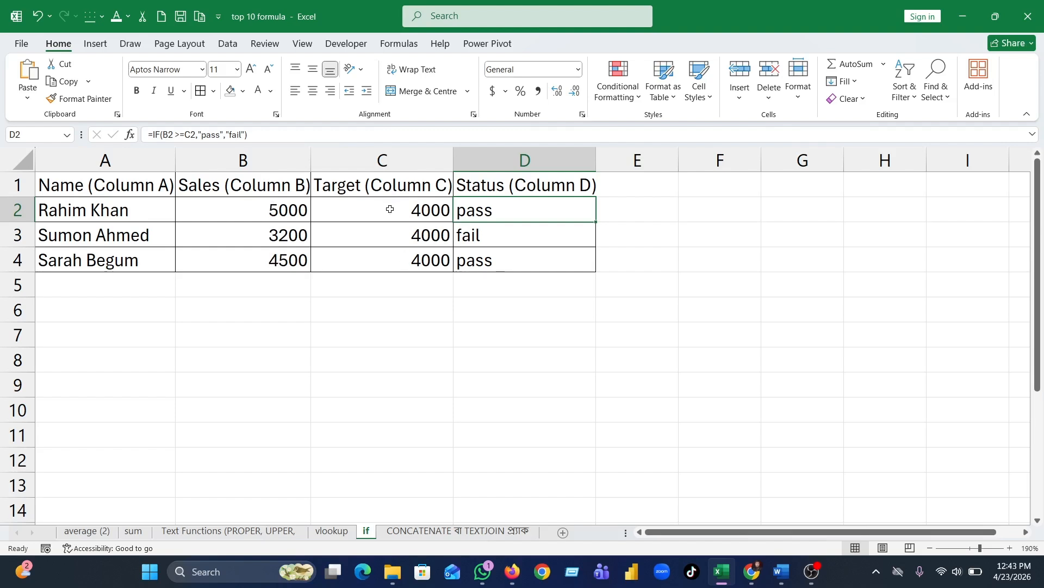
pyautogui.moveTo(525, 210); pyautogui.dragTo(533, 261)
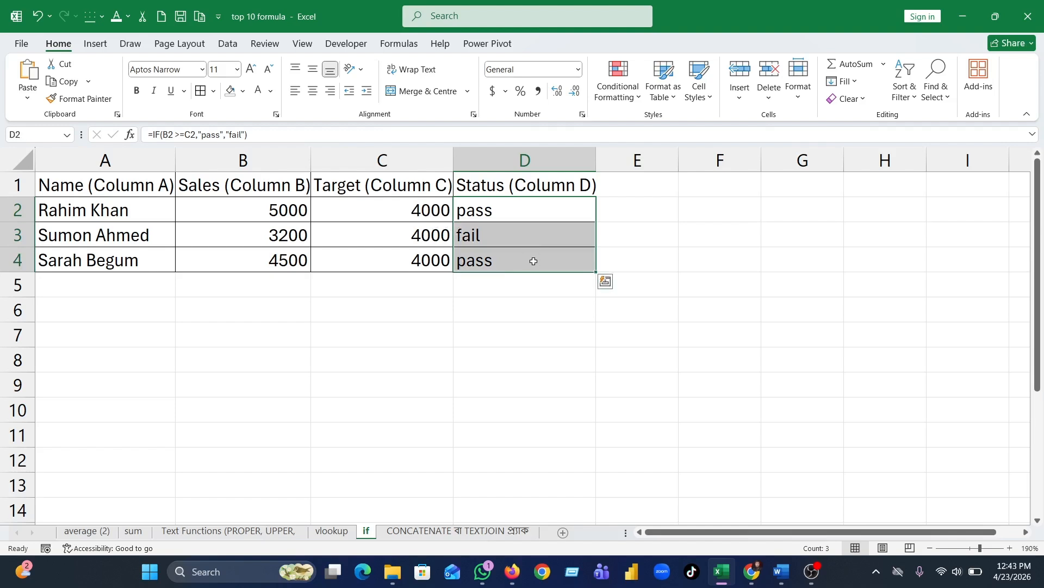
pyautogui.press('Delete')
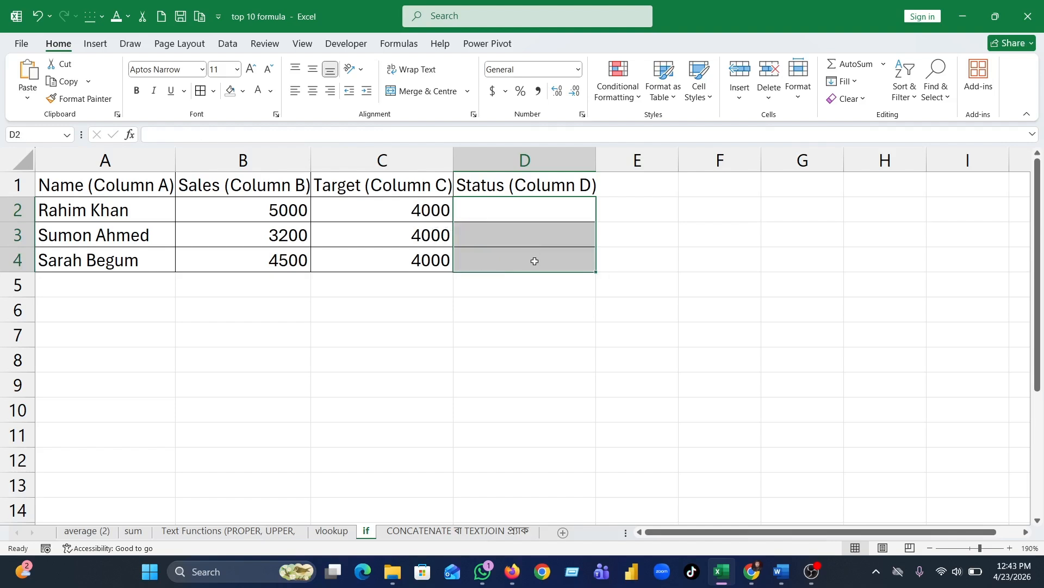
pyautogui.click(673, 221)
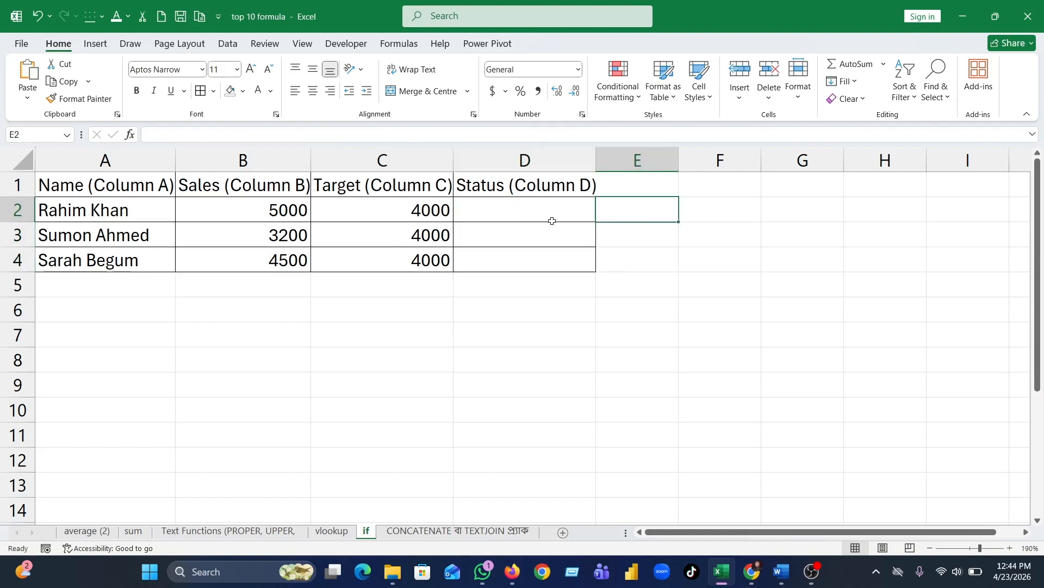
pyautogui.click(498, 214)
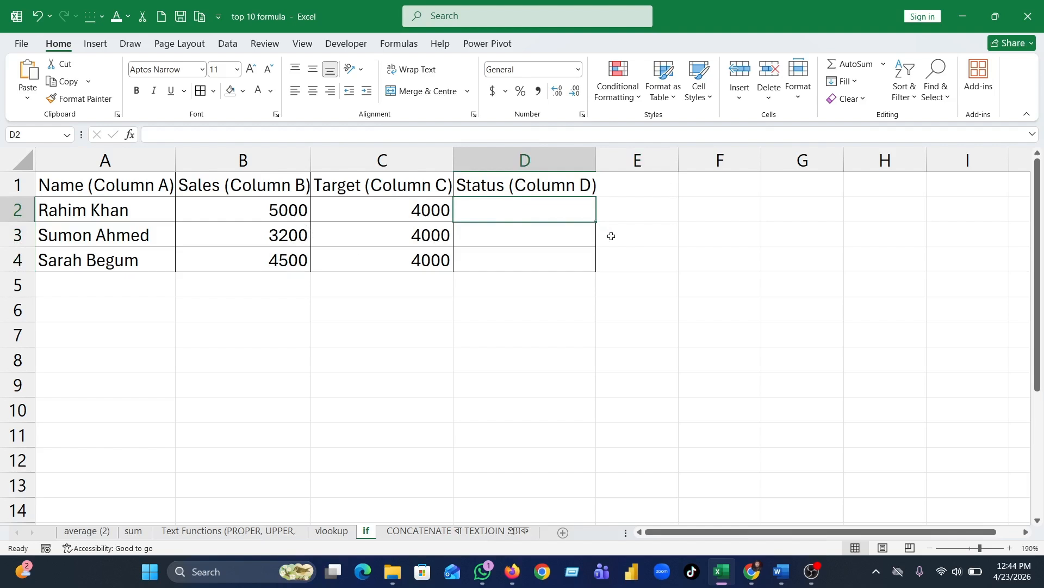
pyautogui.click(682, 248)
pyautogui.press('Left')
pyautogui.press('Left')
pyautogui.click(615, 357)
# - Start an IF formula in D2 with the logical test B2>=C2, comparing sales against the target
pyautogui.click(514, 211)
pyautogui.write('=')
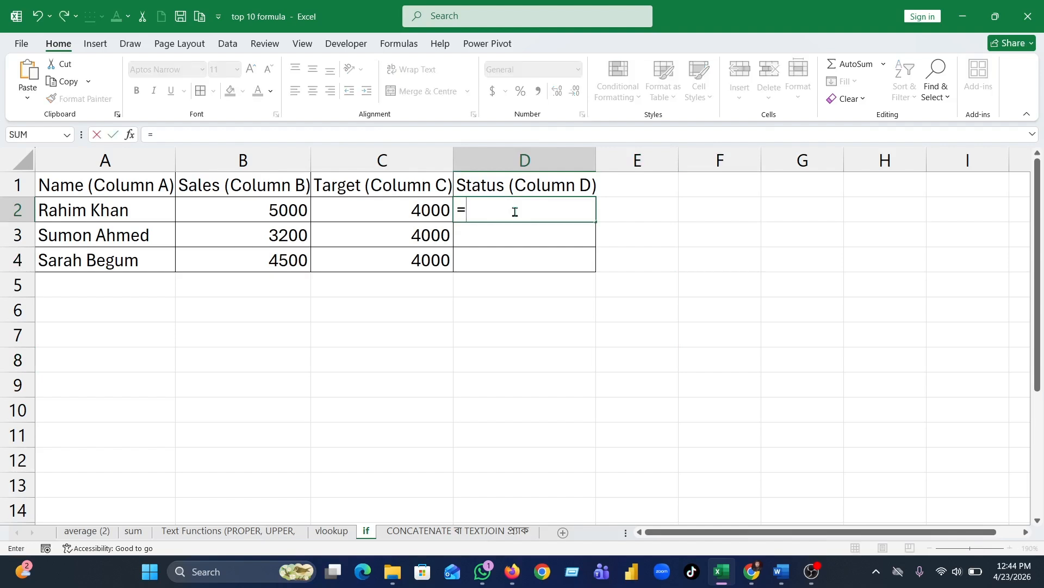
pyautogui.write('if')
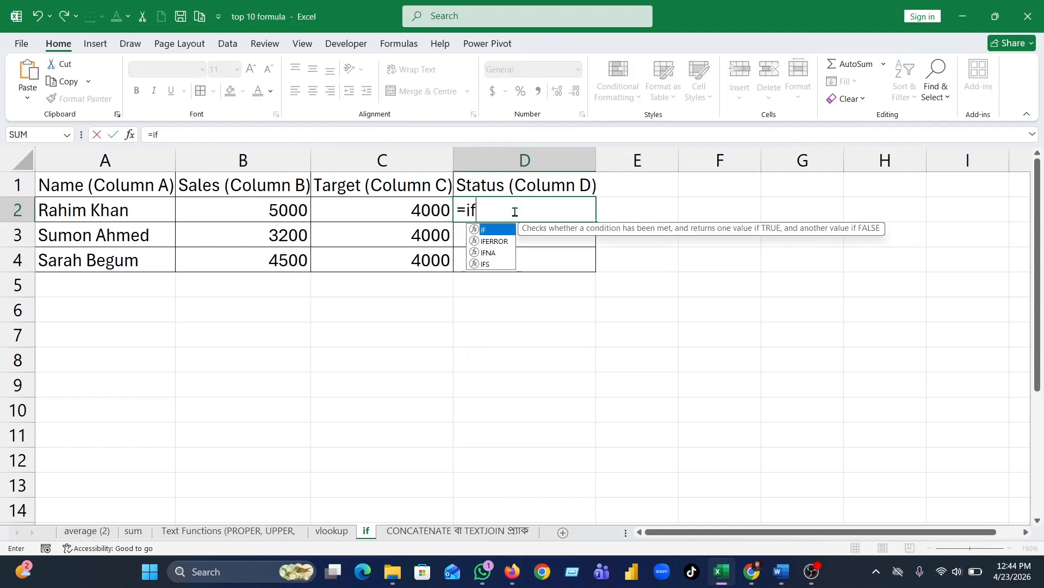
pyautogui.press('Tab')
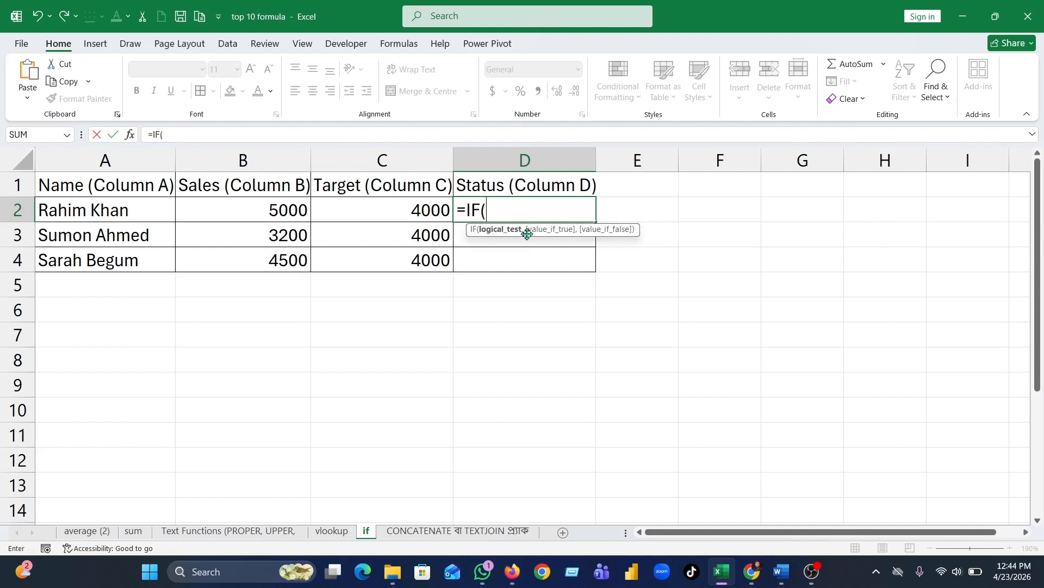
pyautogui.click(275, 212)
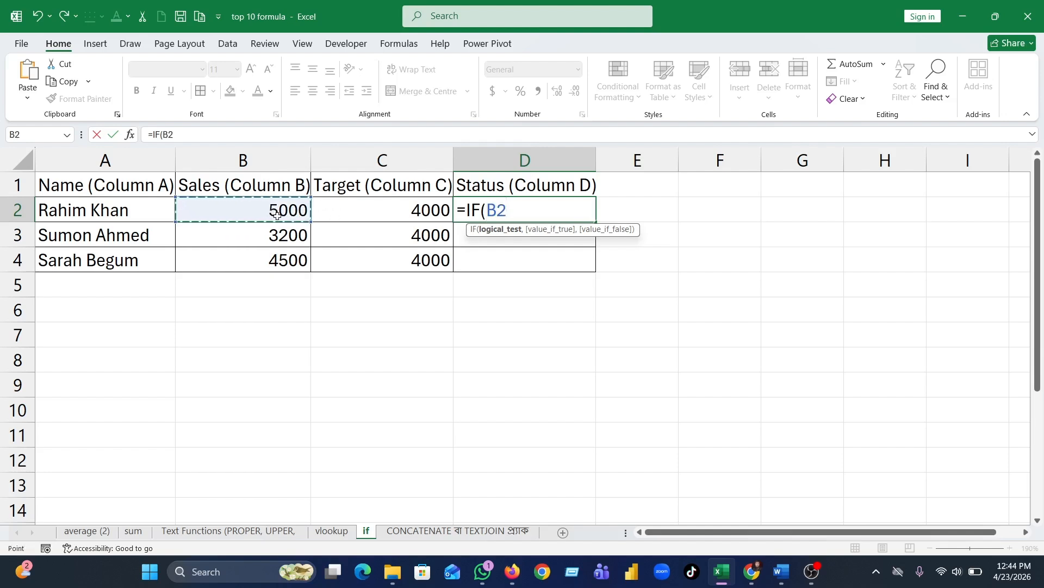
pyautogui.write(',')
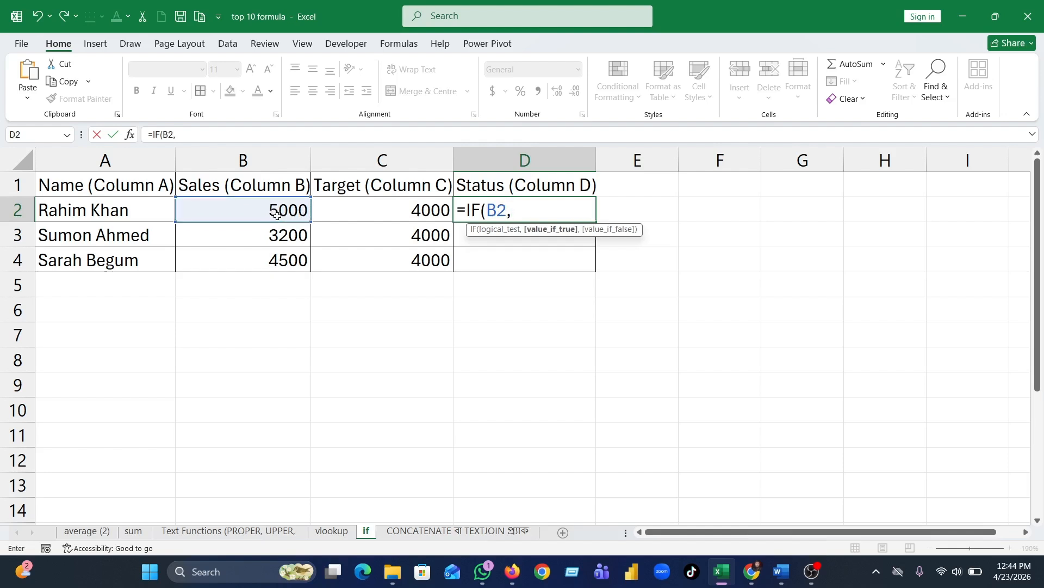
pyautogui.press('BackSpace')
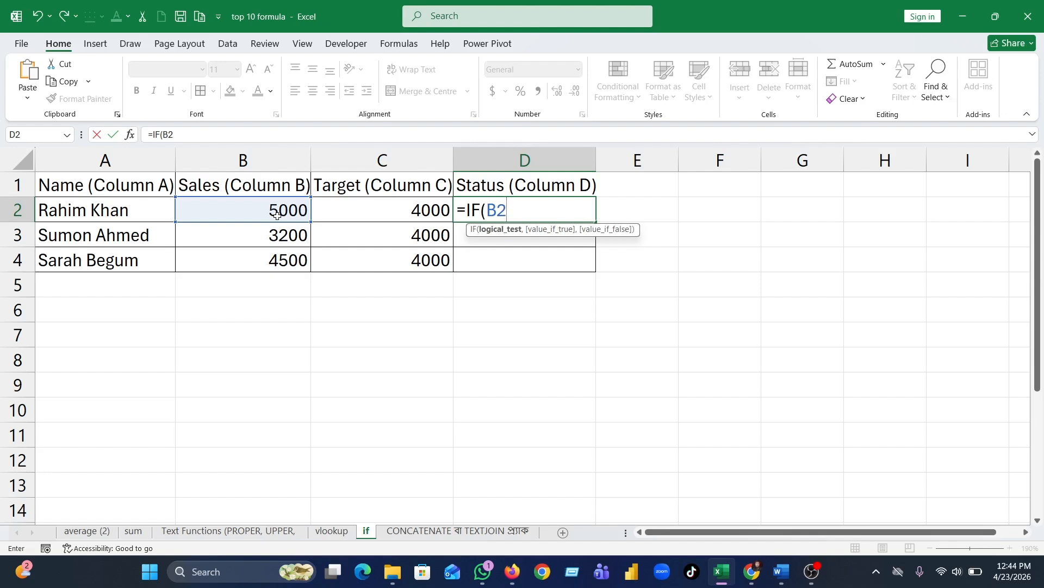
pyautogui.write('>=')
pyautogui.click(373, 208)
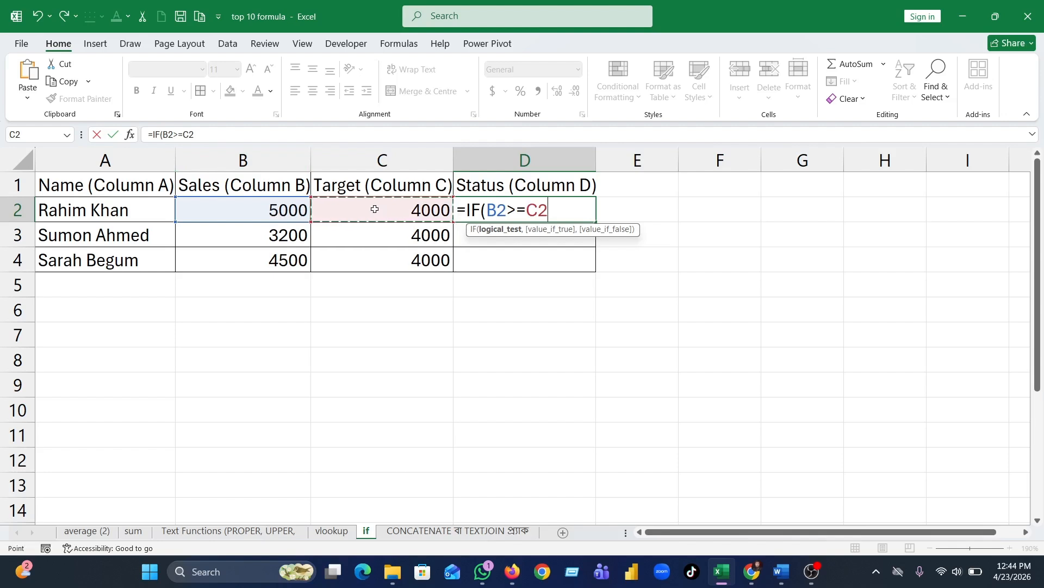
# - Complete the IF formula in D2 with "Incentive" as the true value and "No" as the false value
pyautogui.write(',')
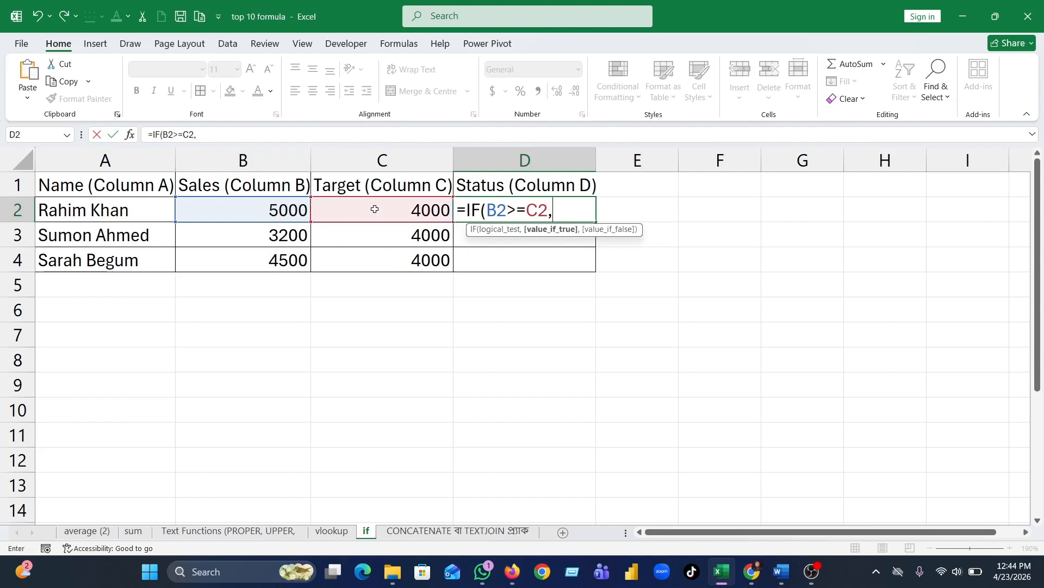
pyautogui.write('In')
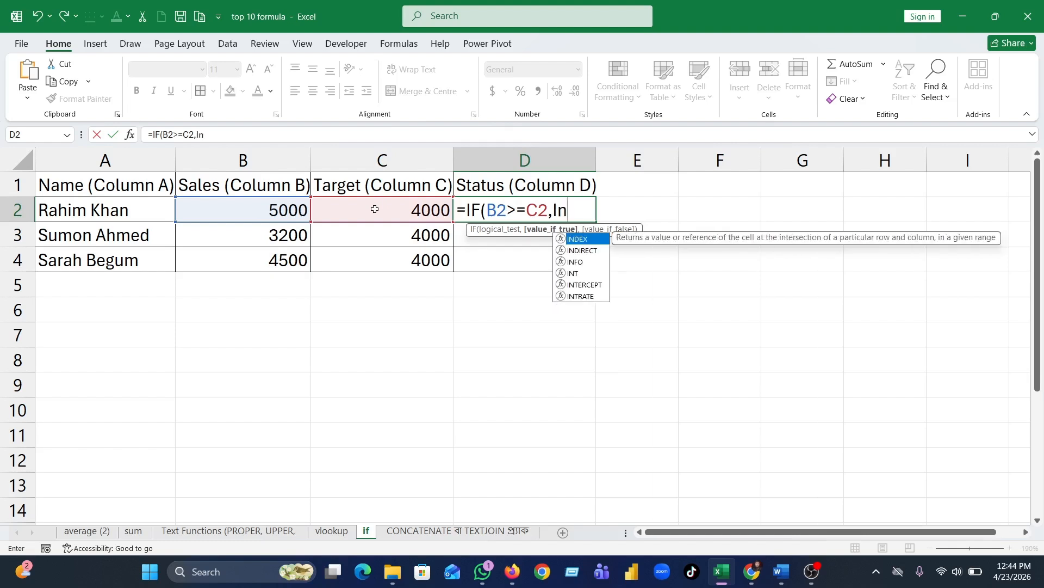
pyautogui.write('ce')
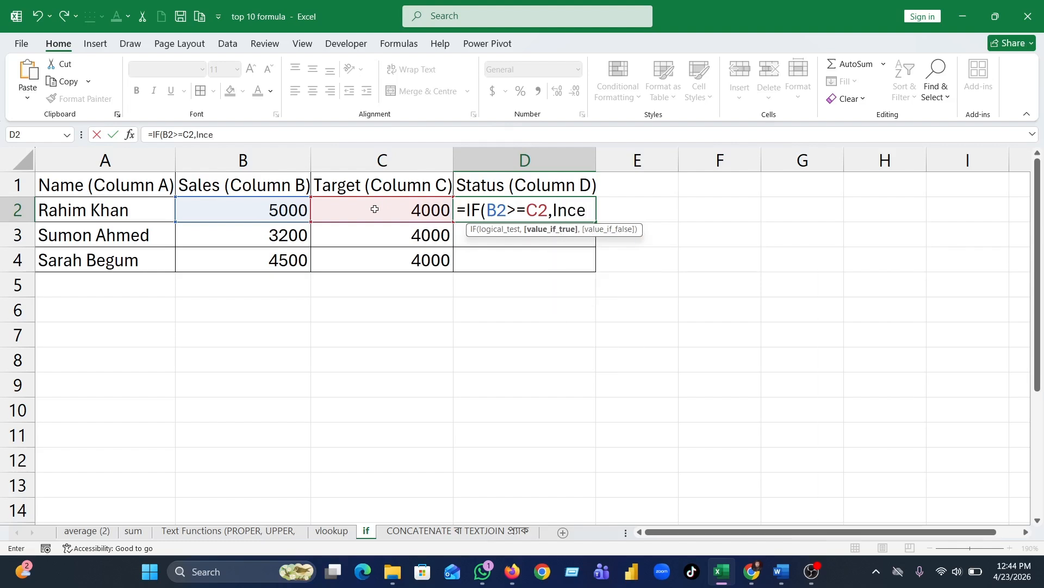
pyautogui.write('ntive')
pyautogui.click(553, 211)
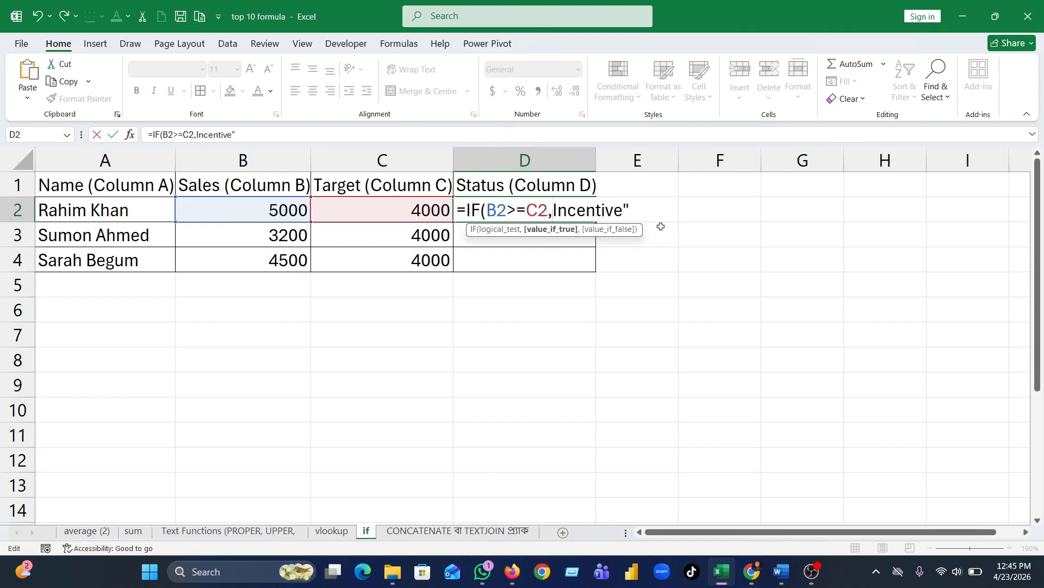
pyautogui.write('"')
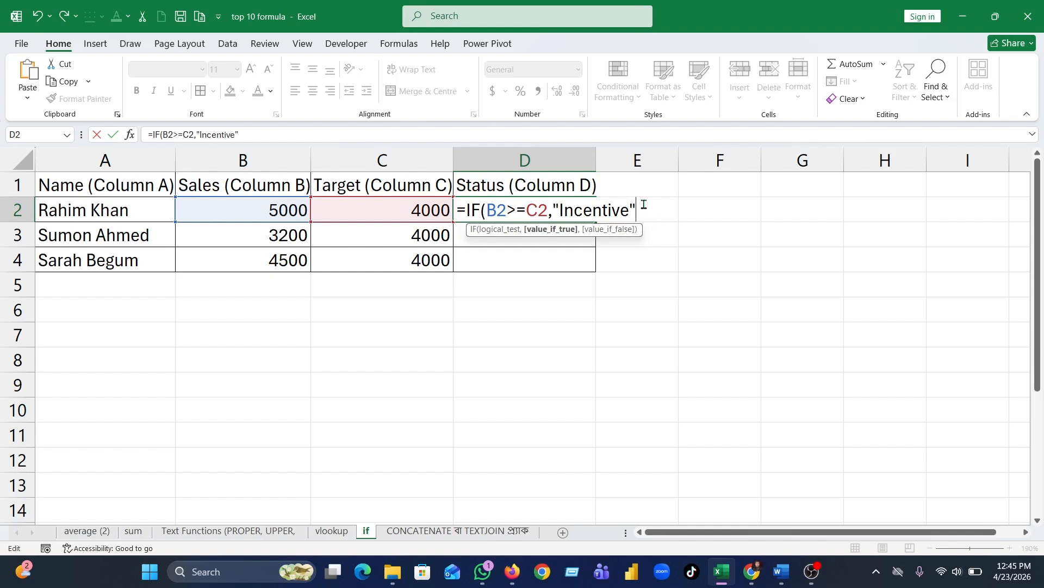
pyautogui.write(',')
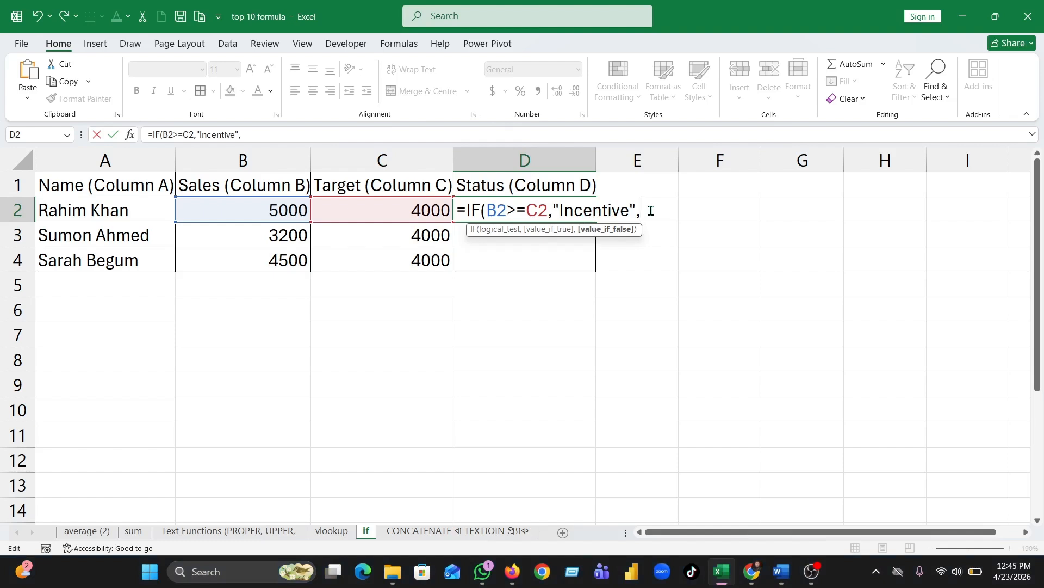
pyautogui.write('N')
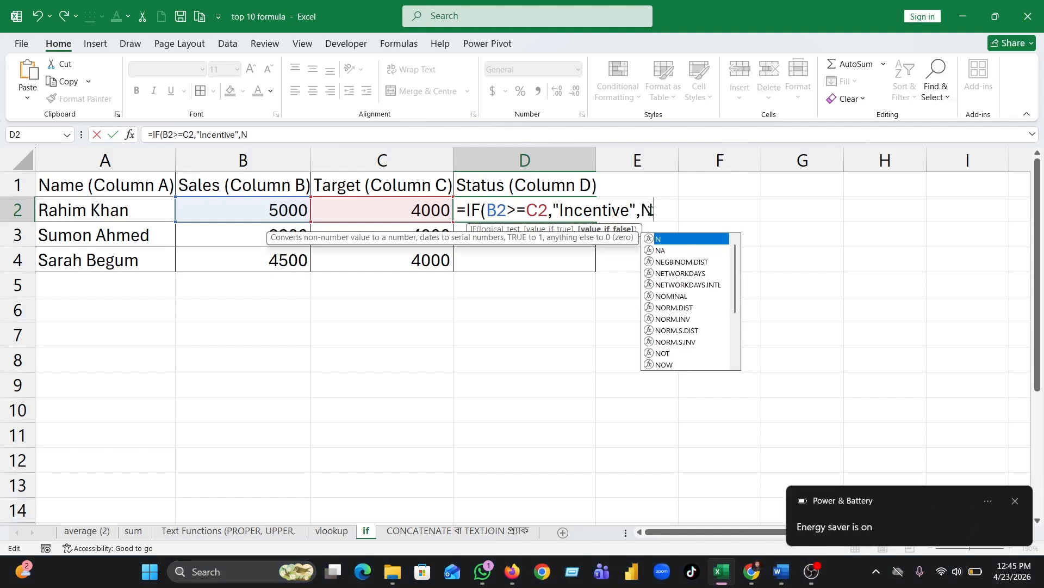
pyautogui.press('BackSpace')
pyautogui.write('"')
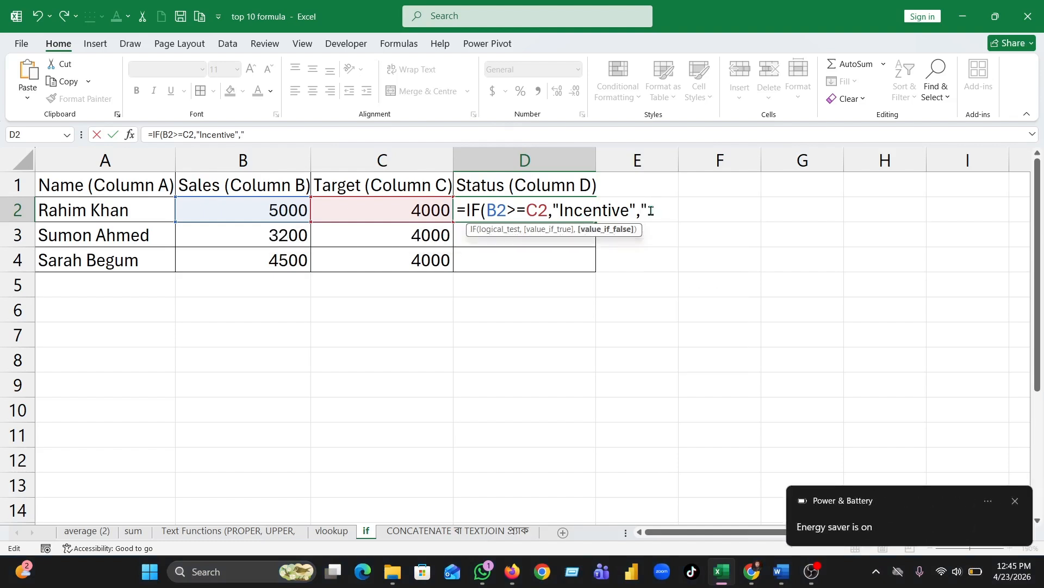
pyautogui.write('No")')
pyautogui.press('Return')
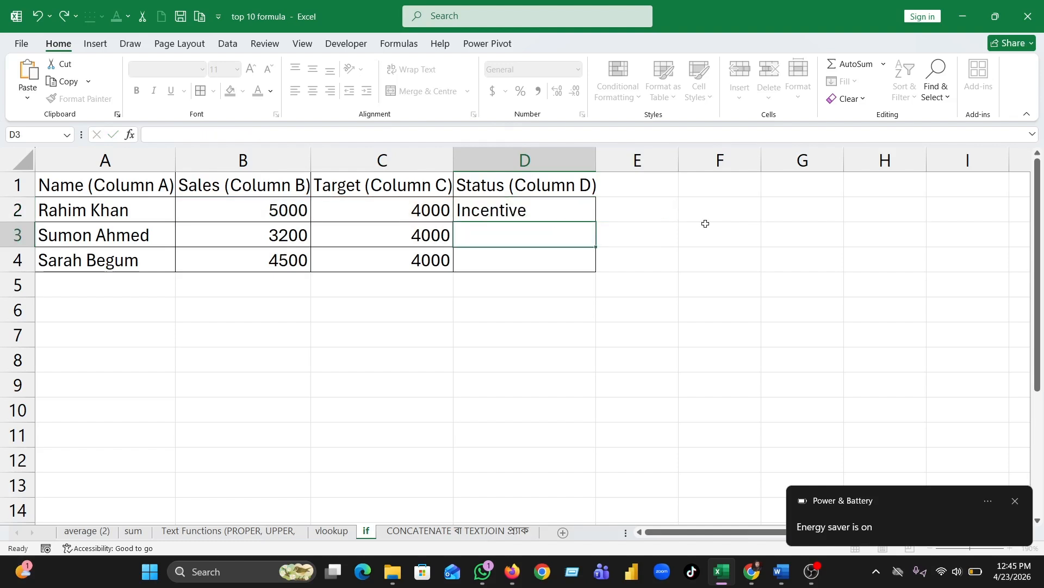
# - Fill the IF formula from D2 down to D4
pyautogui.click(535, 211)
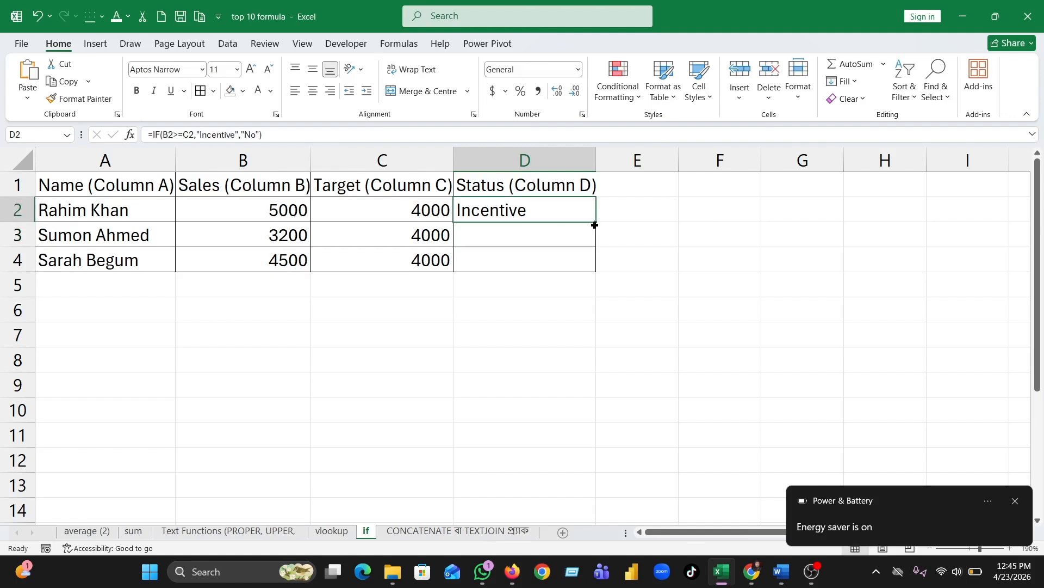
pyautogui.moveTo(596, 223); pyautogui.dragTo(597, 267)
pyautogui.click(721, 287)
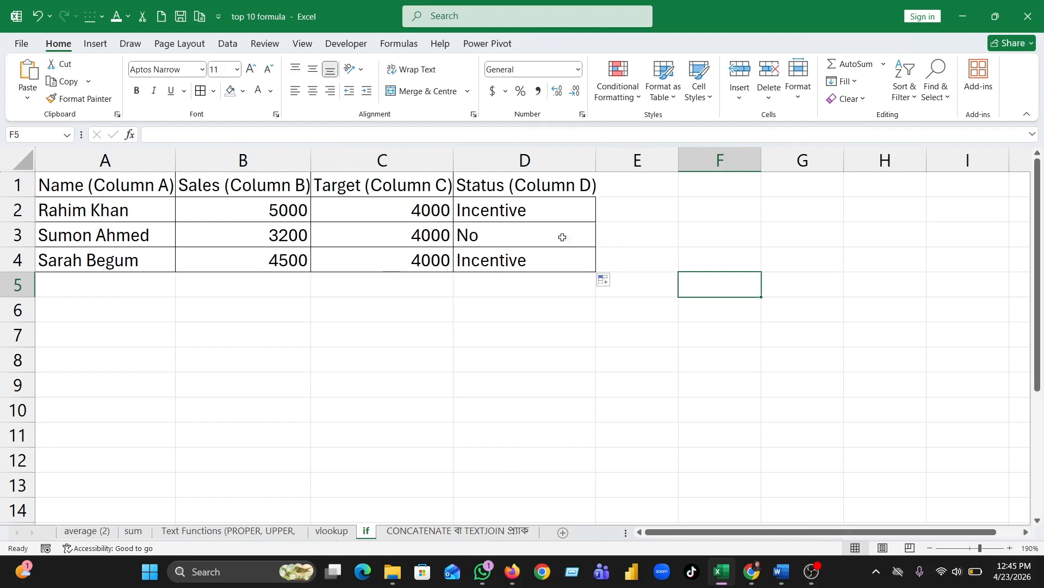
# - Examine the IF formulas in D2:D4, including the >= comparison in D2, leaving them unedited
pyautogui.click(566, 217)
pyautogui.click(557, 254)
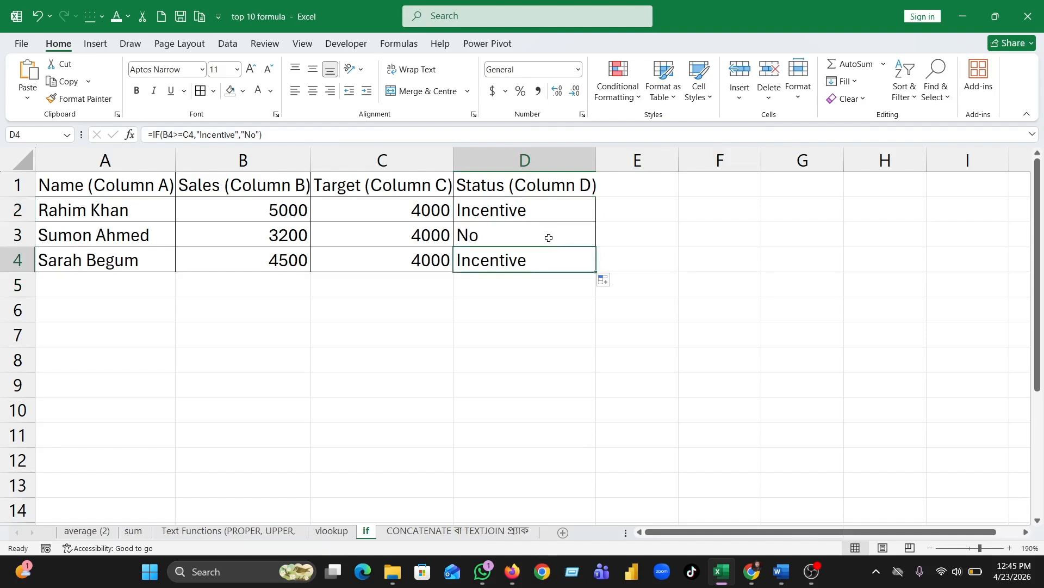
pyautogui.click(546, 236)
pyautogui.click(538, 205)
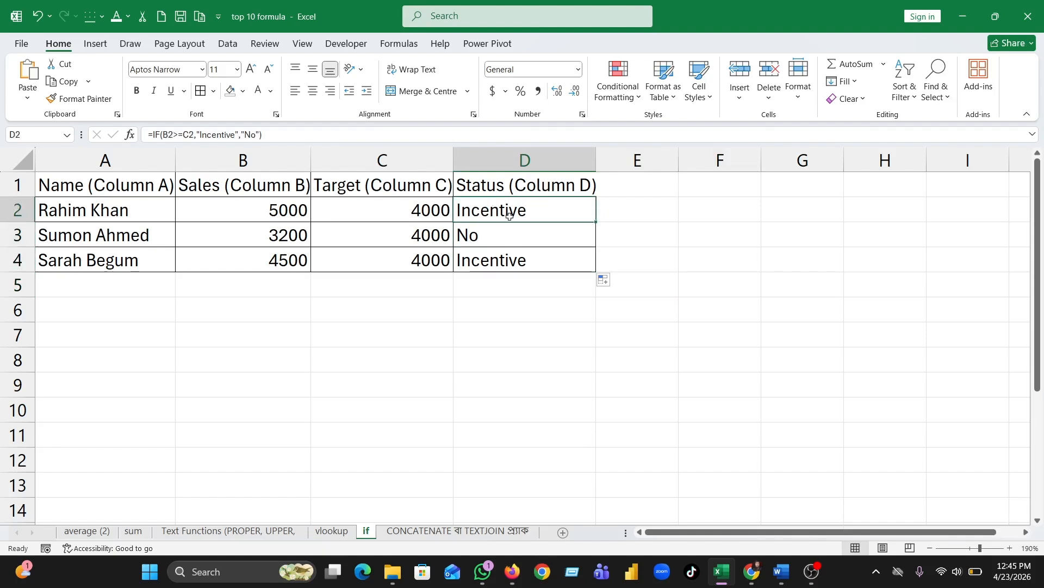
pyautogui.click(292, 135)
pyautogui.moveTo(292, 135); pyautogui.dragTo(148, 138)
pyautogui.click(674, 226)
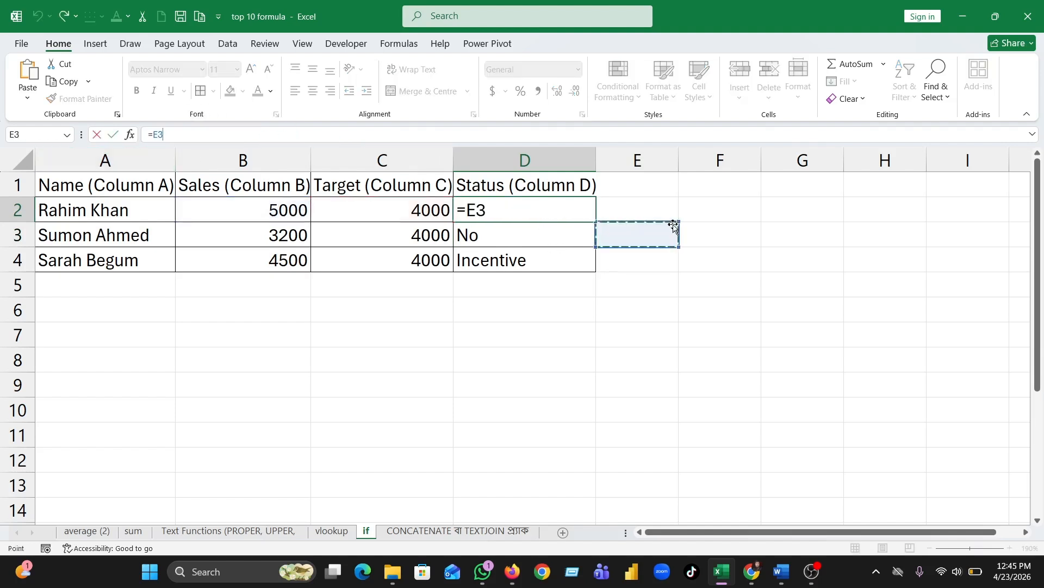
pyautogui.press('Escape')
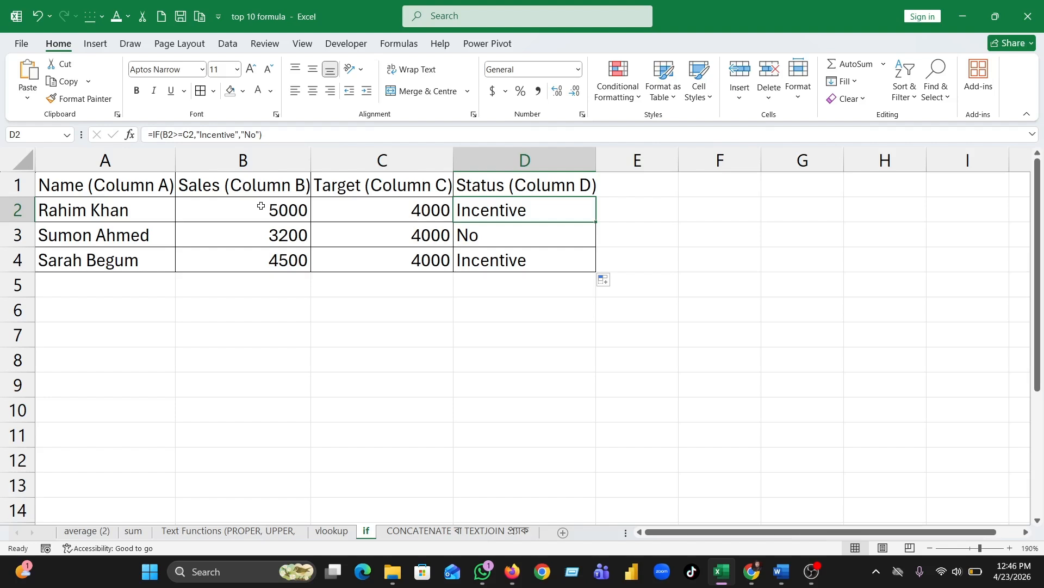
pyautogui.click(173, 136)
pyautogui.moveTo(173, 135); pyautogui.dragTo(184, 135)
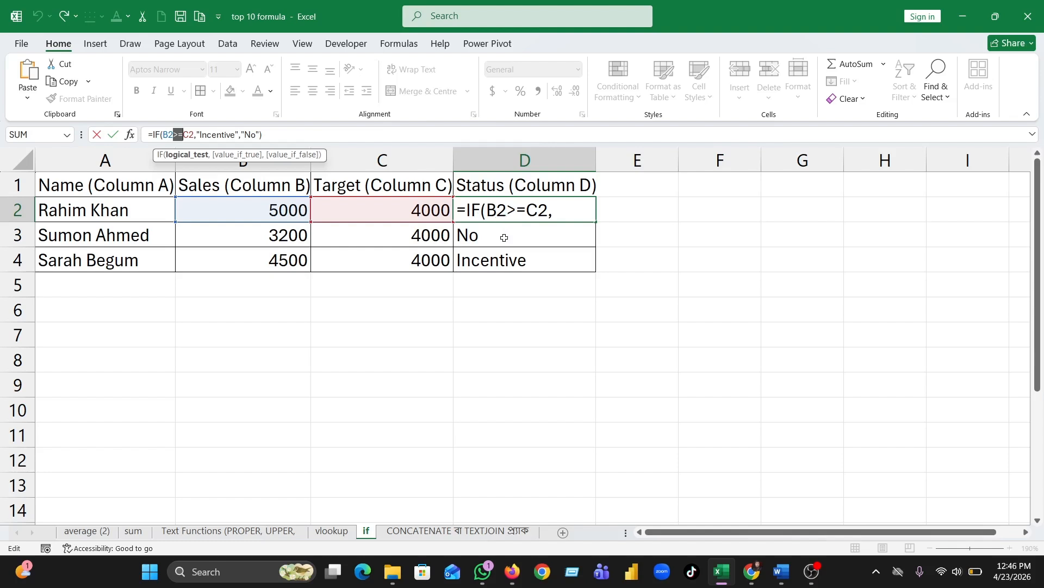
pyautogui.click(497, 296)
# - Review the Status results in D2 through D4 cell by cell against the sales and target columns
pyautogui.click(537, 221)
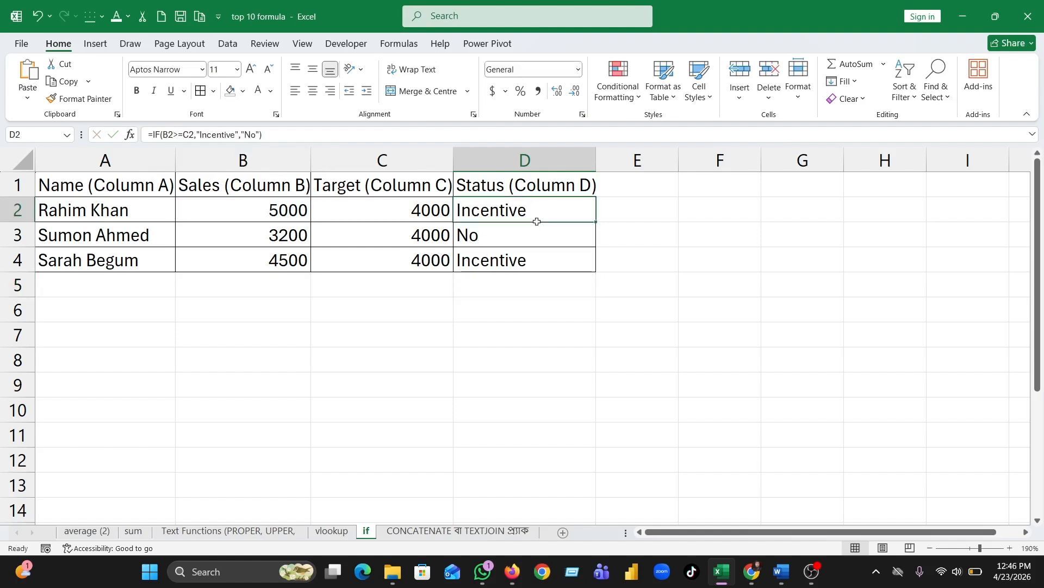
pyautogui.click(542, 230)
pyautogui.click(542, 256)
pyautogui.click(539, 202)
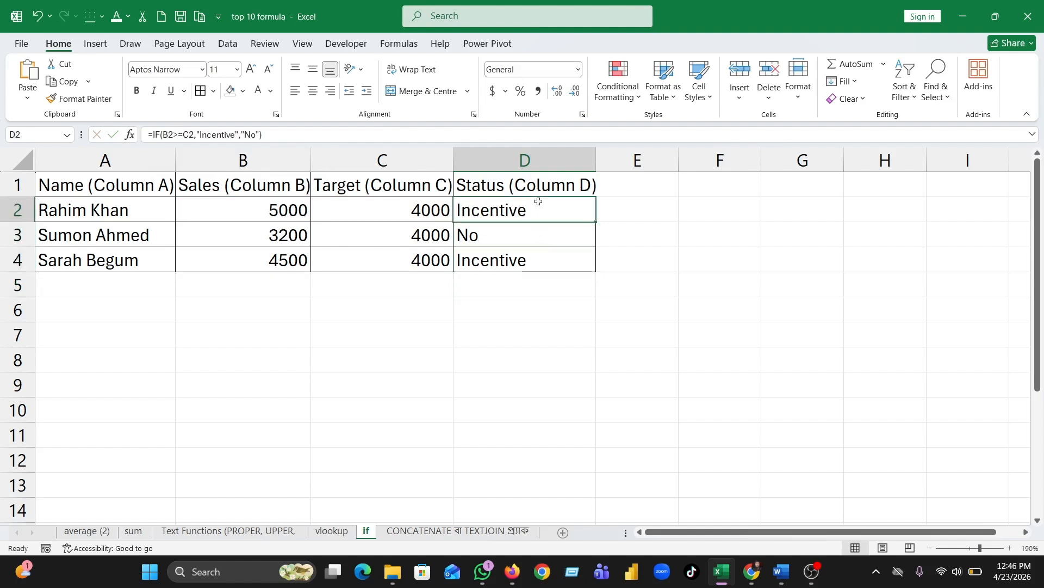
pyautogui.click(539, 236)
pyautogui.click(538, 260)
pyautogui.click(538, 209)
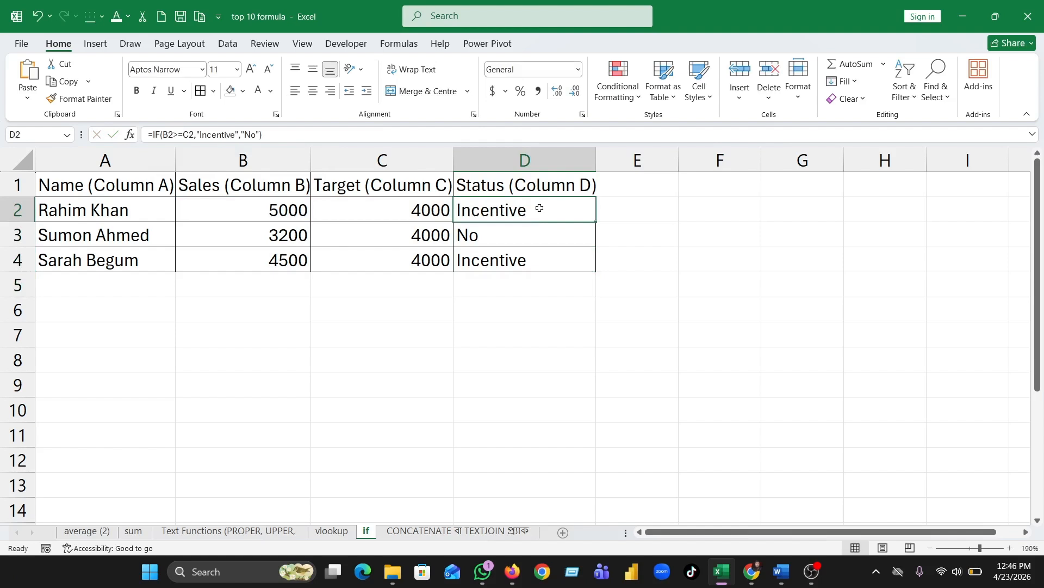
pyautogui.click(541, 236)
pyautogui.click(540, 259)
pyautogui.click(534, 340)
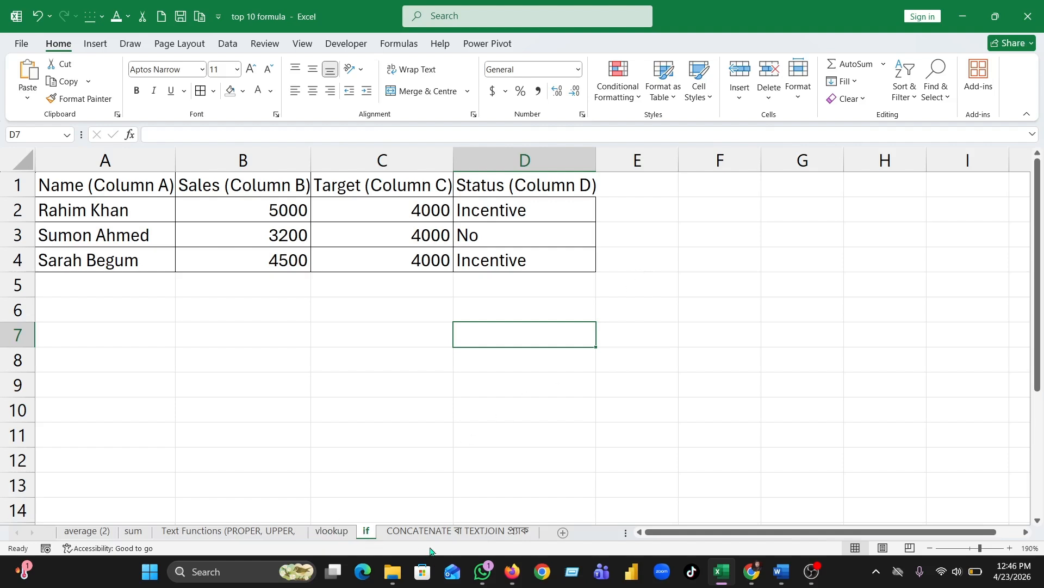
pyautogui.click(460, 532)
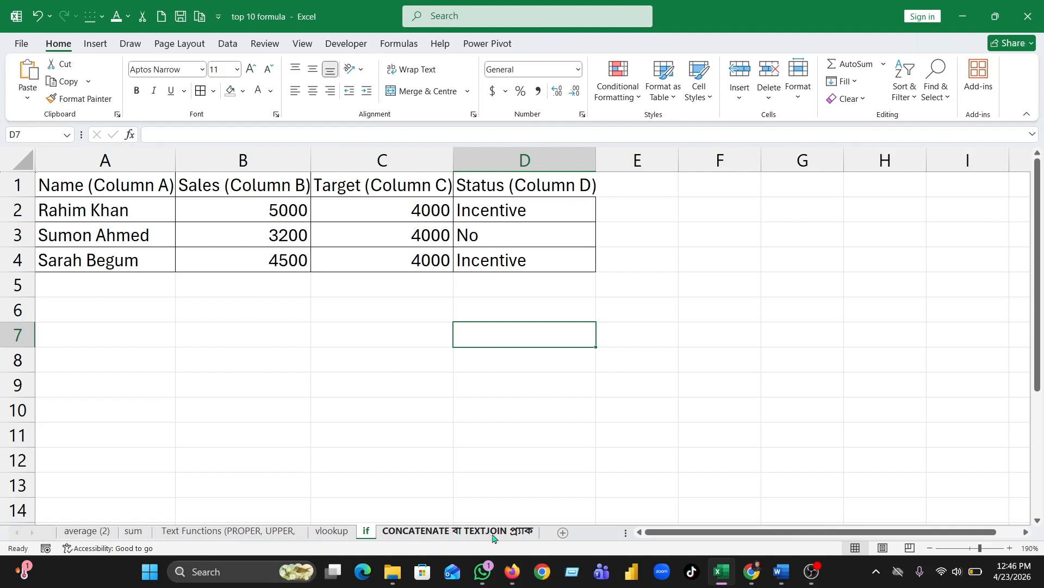
pyautogui.click(366, 532)
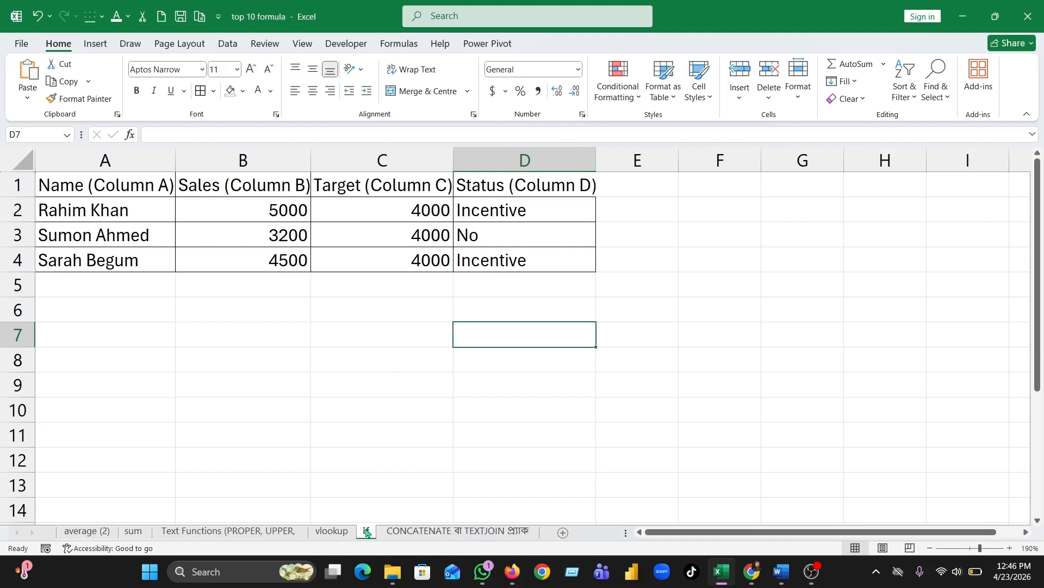
pyautogui.click(371, 363)
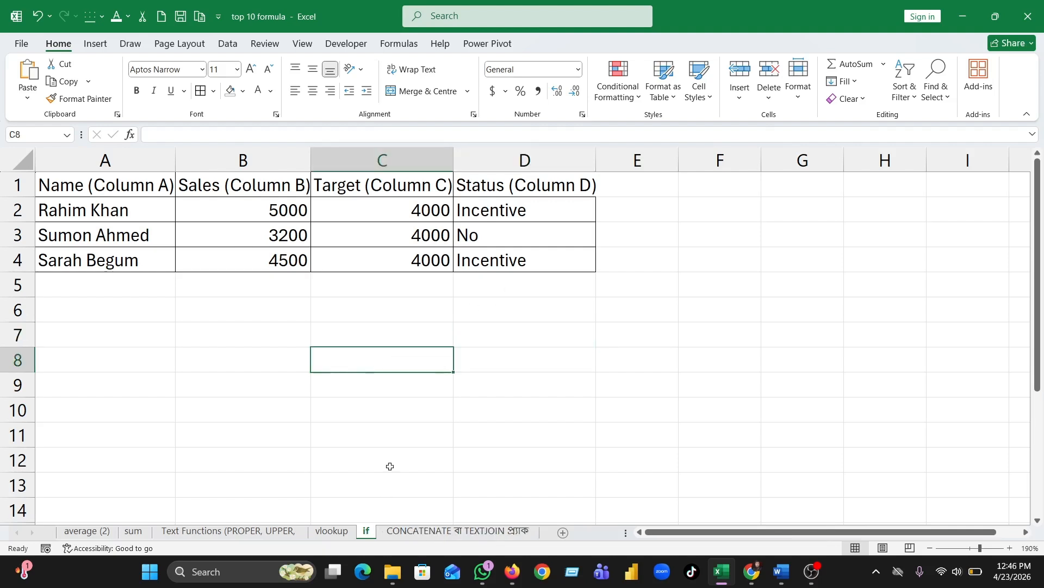
# - Open the vlookup sheet and clear the old lookup ID and its result from F7:H8
pyautogui.click(332, 532)
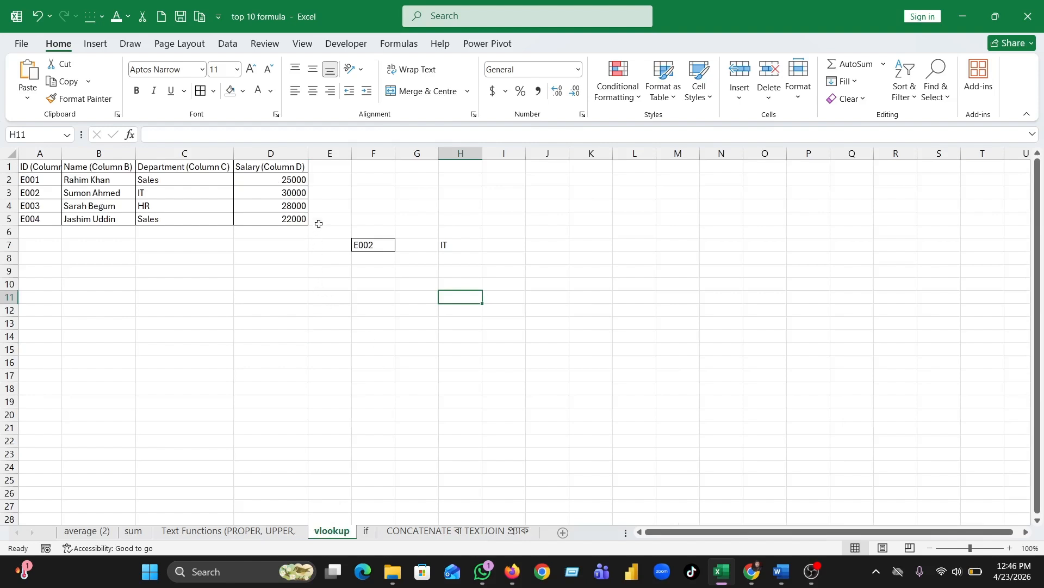
pyautogui.click(1010, 548)
pyautogui.click(1010, 549)
pyautogui.click(1010, 549)
pyautogui.click(1010, 548)
pyautogui.click(1010, 549)
pyautogui.click(1010, 548)
pyautogui.click(1010, 549)
pyautogui.click(1010, 549)
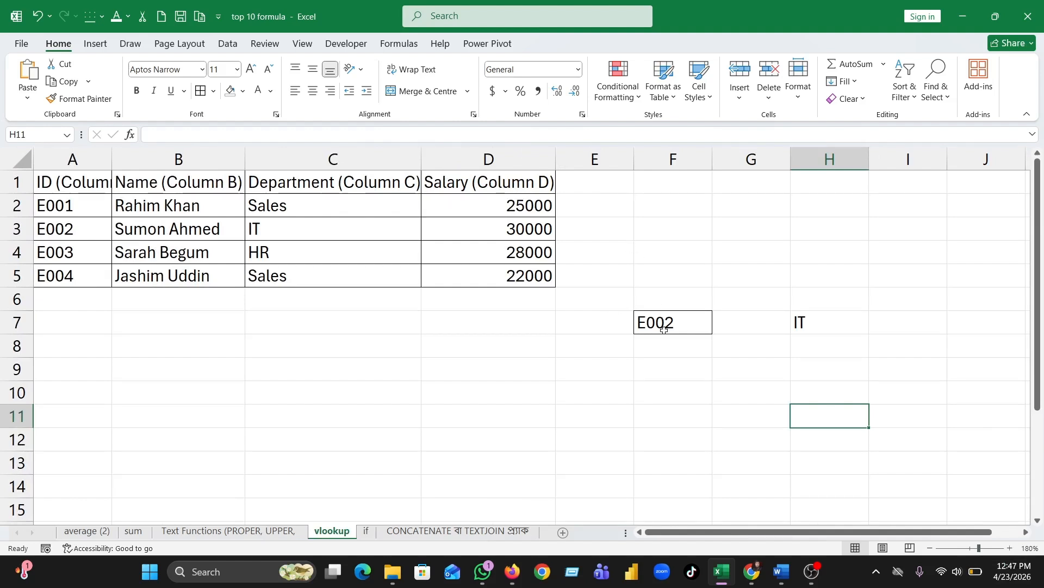
pyautogui.click(610, 387)
pyautogui.moveTo(641, 325); pyautogui.dragTo(805, 351)
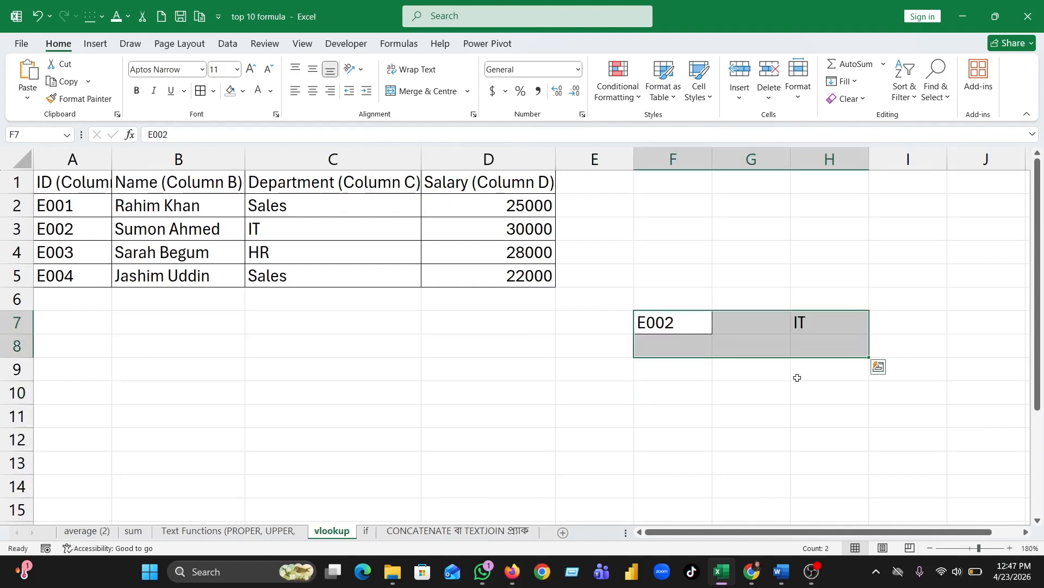
pyautogui.press('Delete')
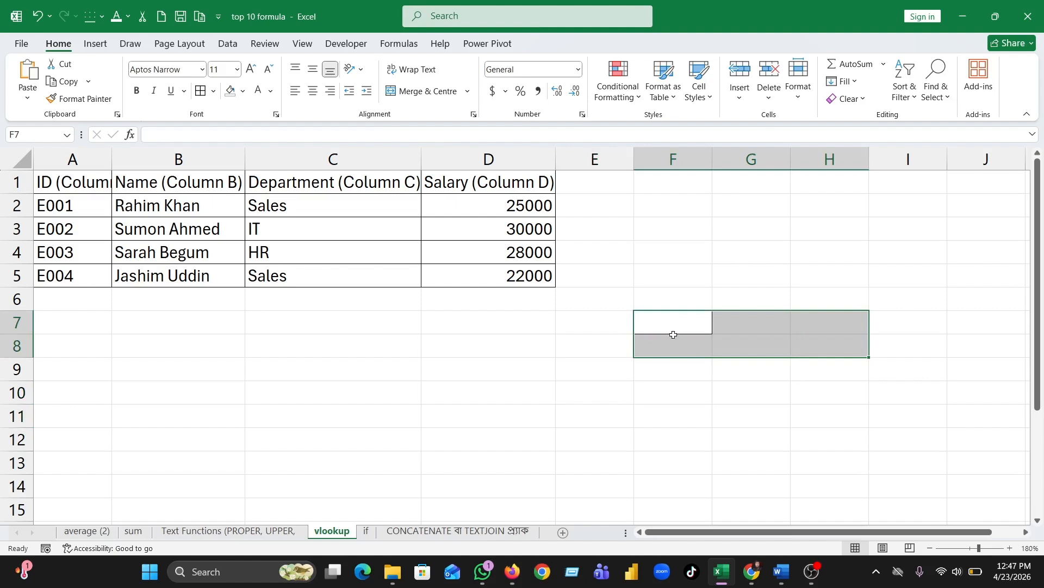
pyautogui.click(649, 235)
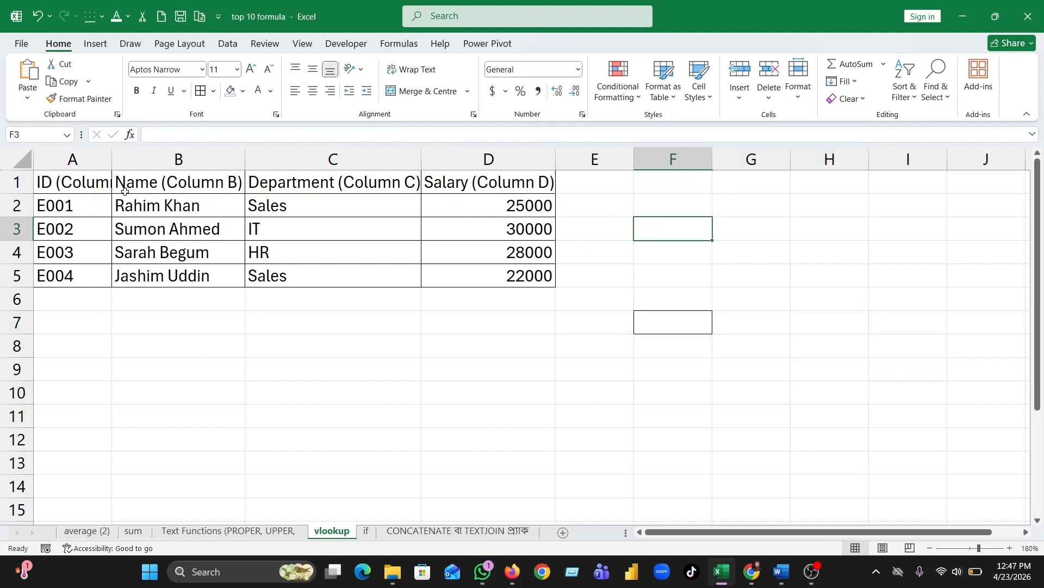
# - Copy the ID header and first two IDs from A1:A3 into column F, starting at F1
pyautogui.click(660, 212)
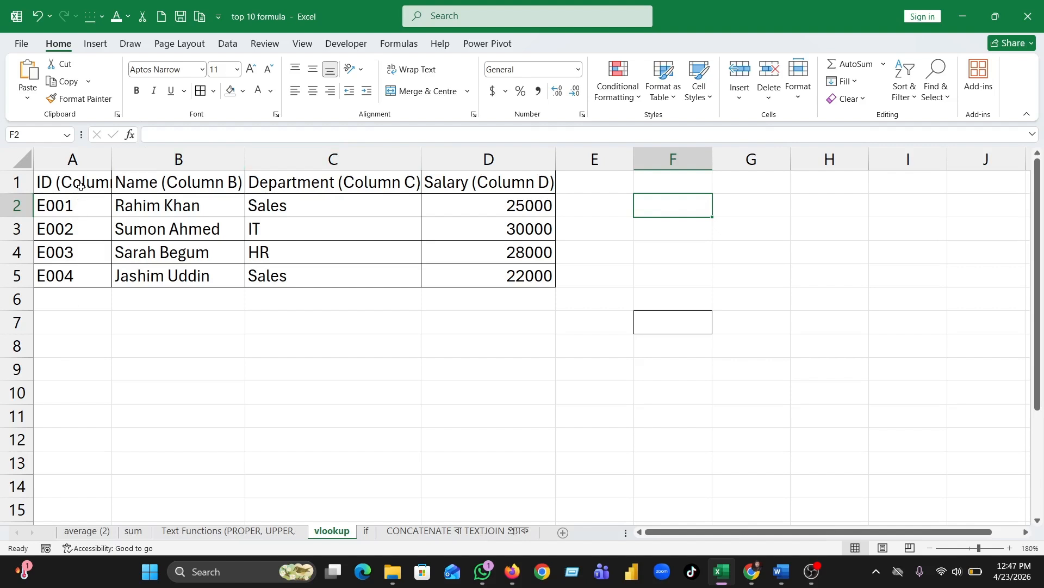
pyautogui.moveTo(80, 186); pyautogui.dragTo(87, 224)
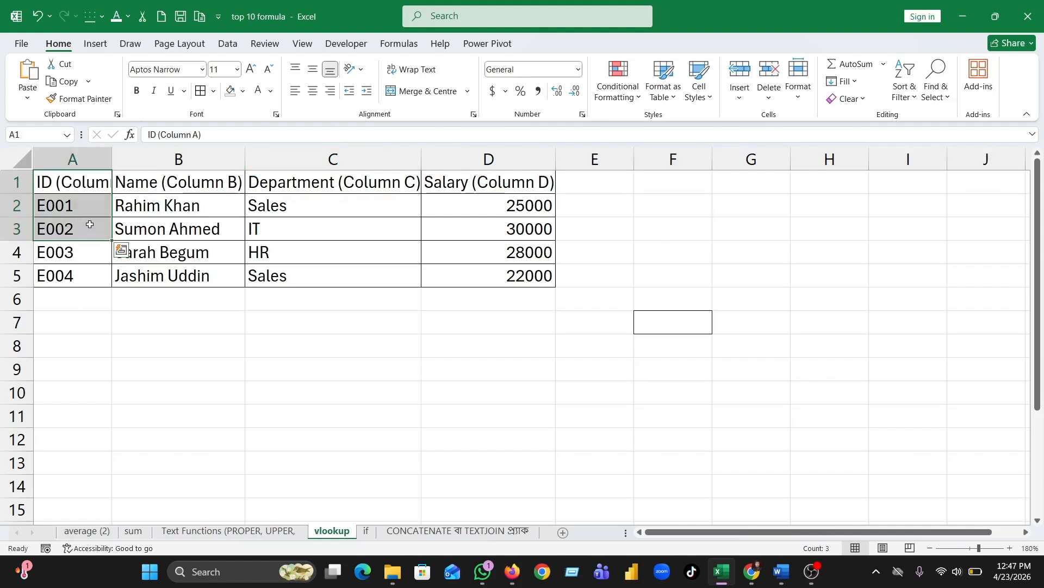
pyautogui.hotkey('ctrl', 'c')
pyautogui.click(658, 191)
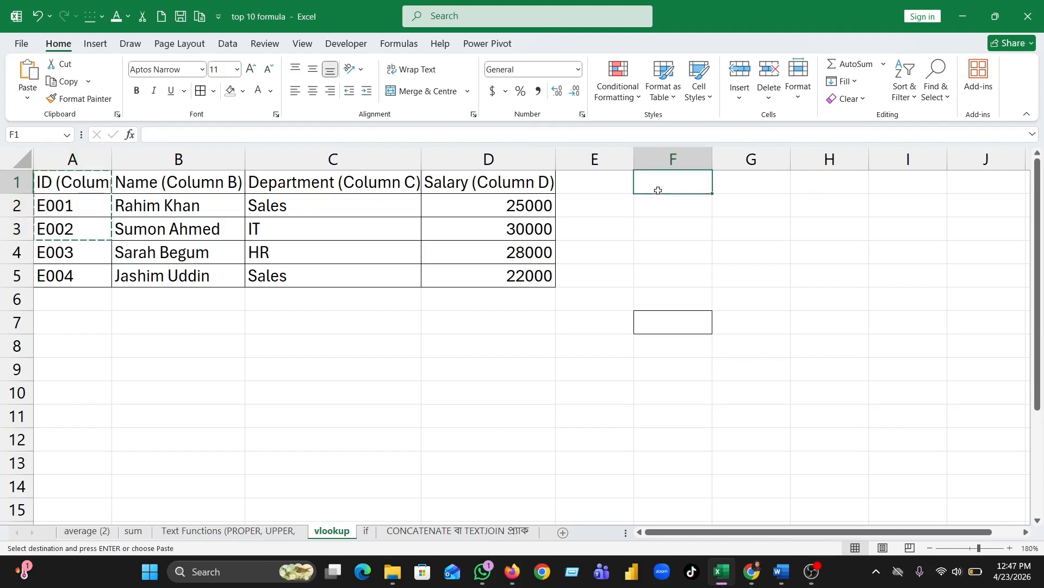
pyautogui.hotkey('ctrl', 'v')
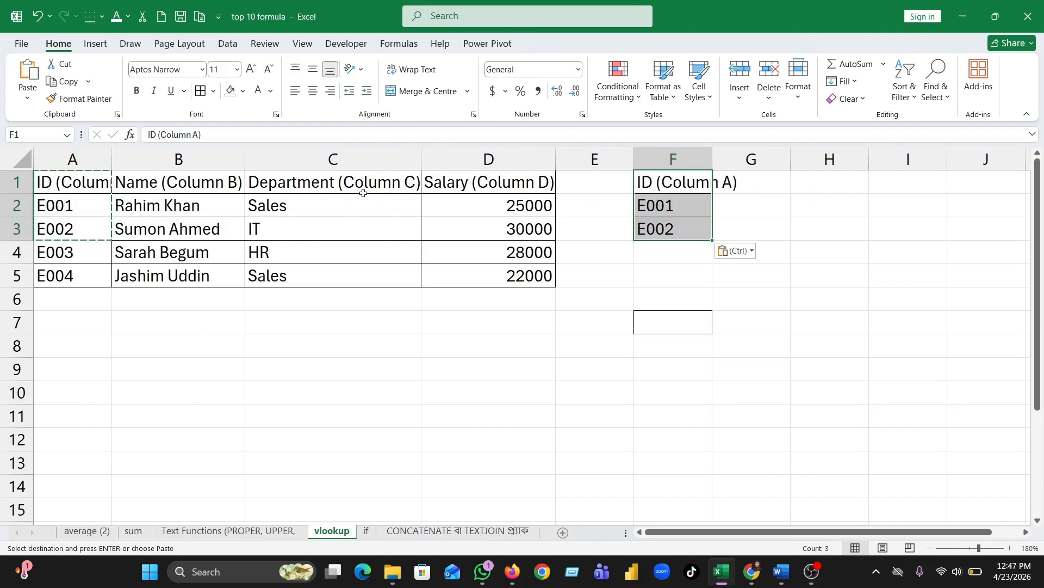
# - Copy the Salary column D1:D5 into column G, starting at G1
pyautogui.click(482, 190)
pyautogui.moveTo(488, 261); pyautogui.dragTo(490, 277)
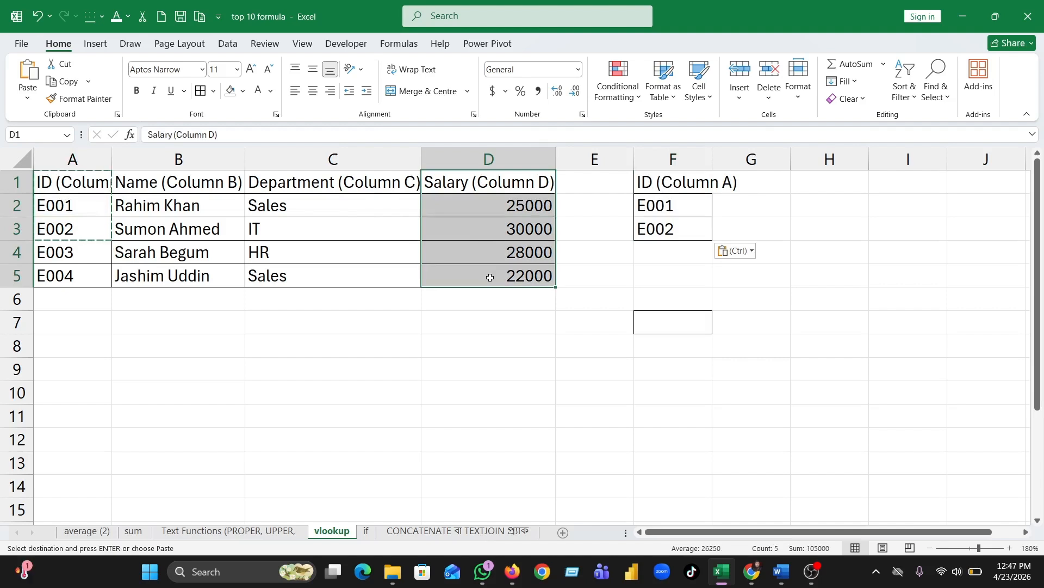
pyautogui.hotkey('ctrl', 'c')
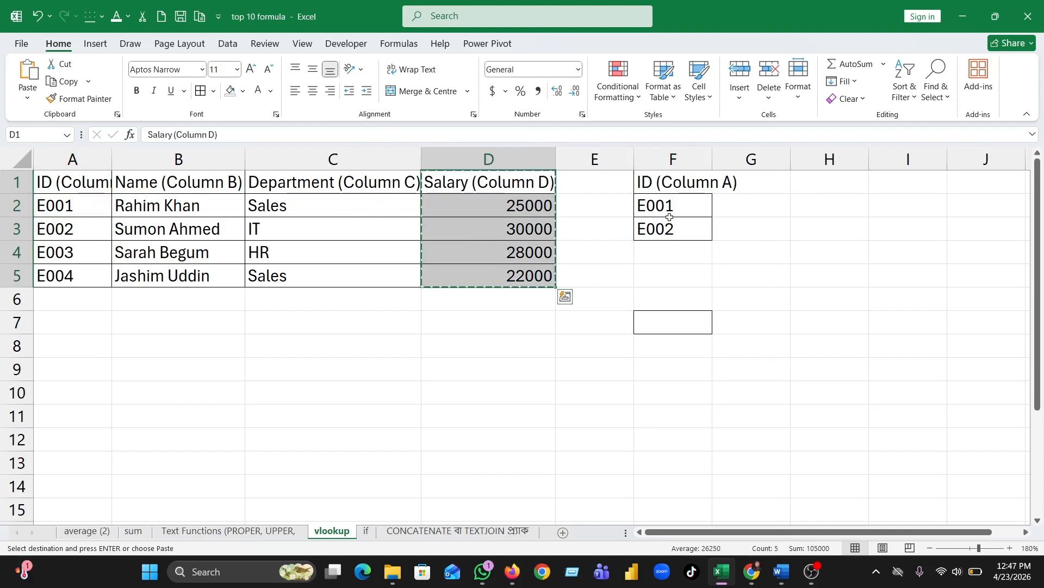
pyautogui.click(761, 184)
pyautogui.hotkey('ctrl', 'v')
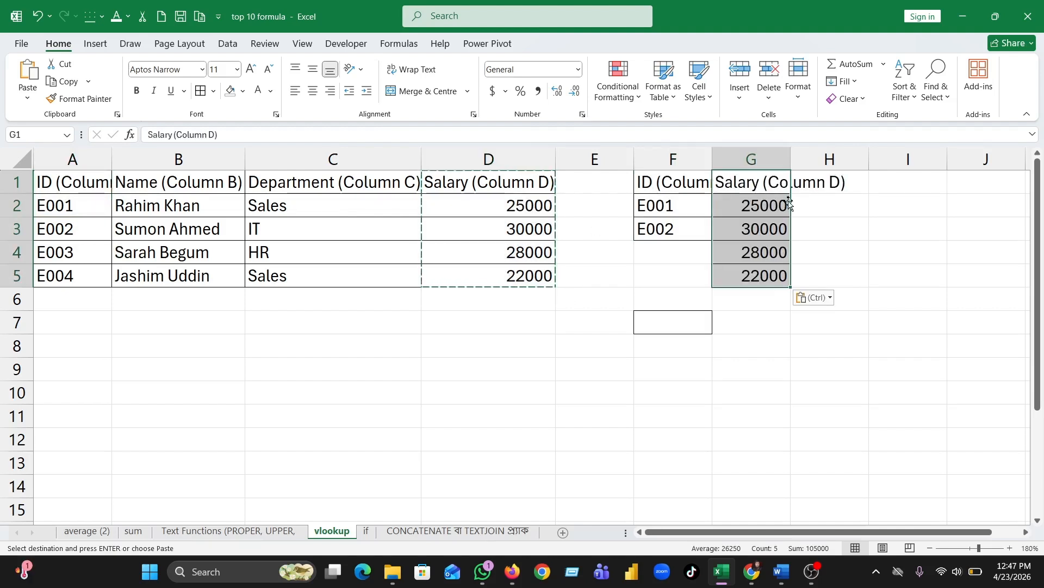
pyautogui.click(954, 244)
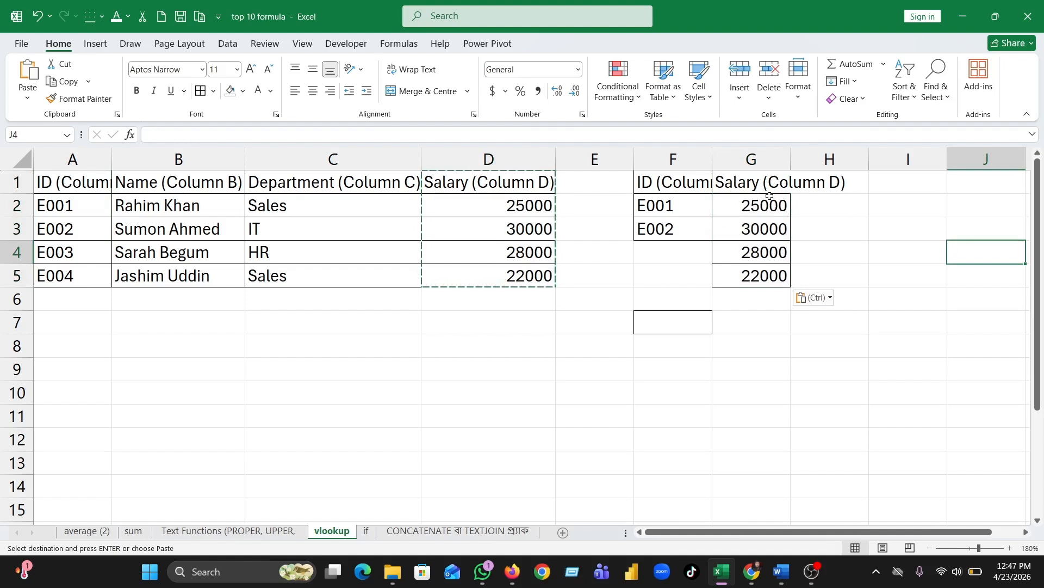
# - Clear the copied salary values from G2:G5 and apply all borders to the new table F1:G5
pyautogui.moveTo(766, 202); pyautogui.dragTo(753, 276)
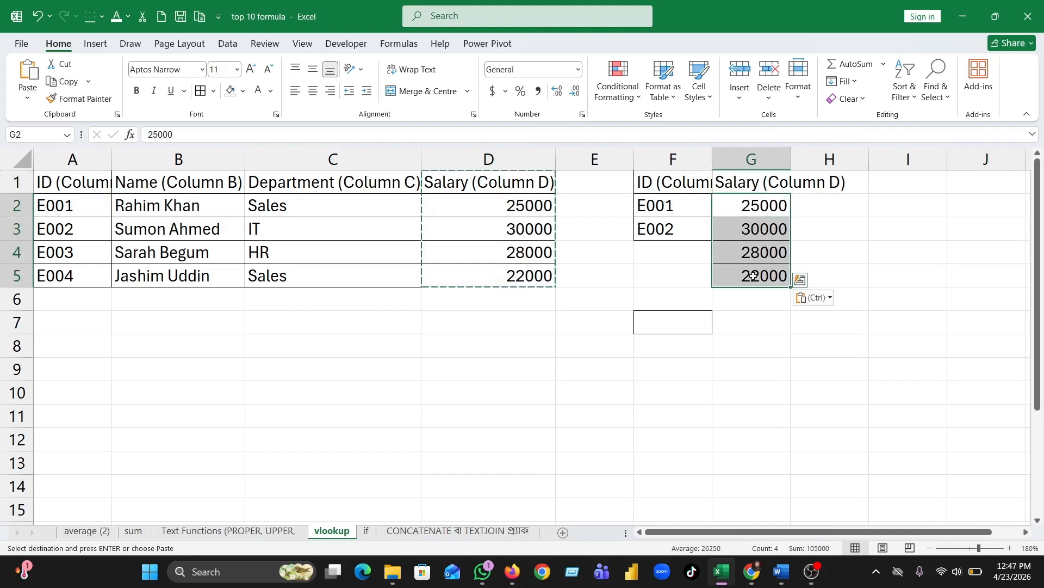
pyautogui.press('Delete')
pyautogui.click(925, 243)
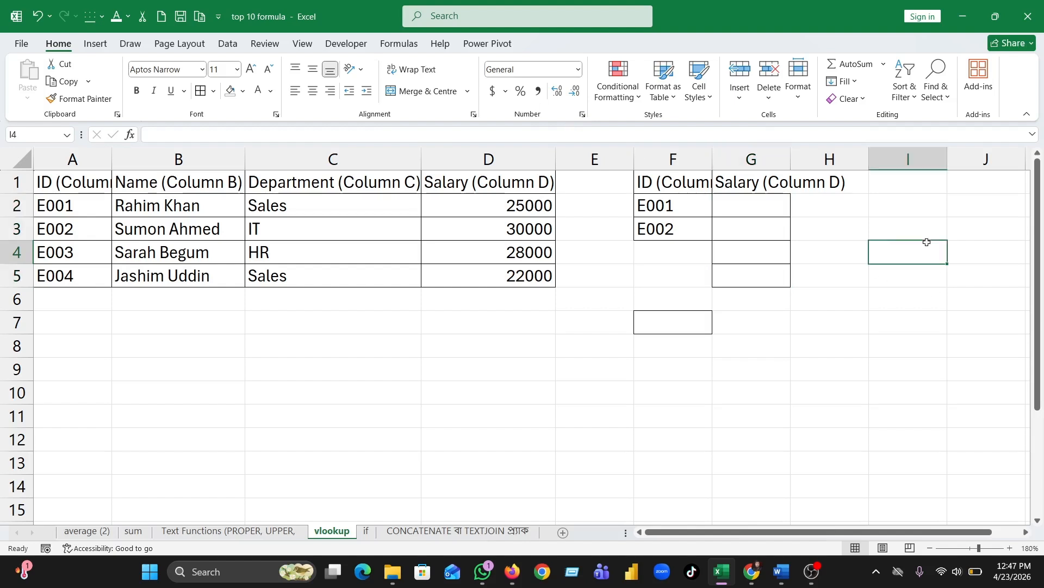
pyautogui.moveTo(646, 175); pyautogui.dragTo(786, 279)
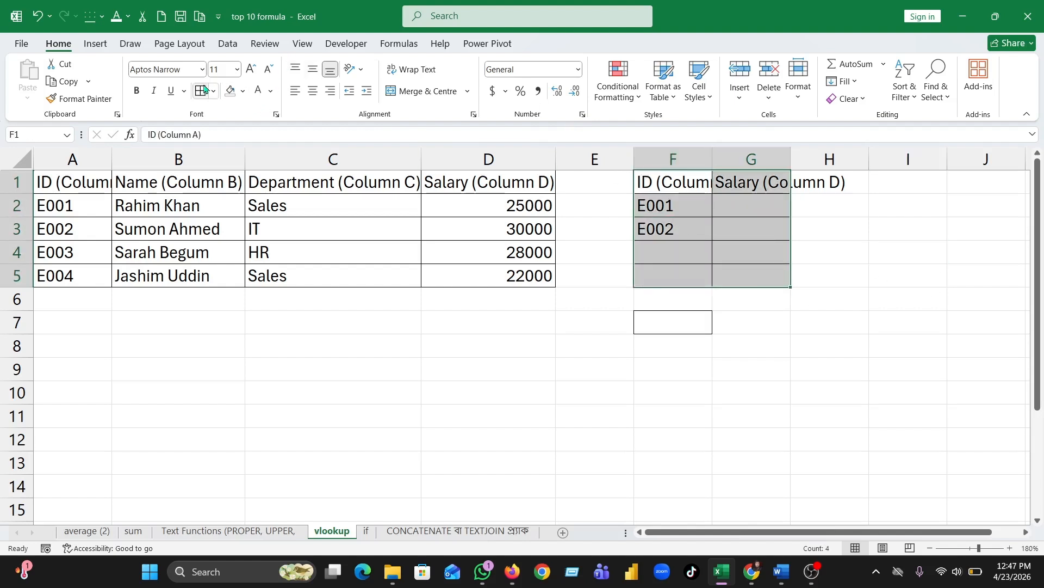
pyautogui.click(865, 320)
# - Fill the ID series from F2 down to F5 so it runs from E001 to E004
pyautogui.click(666, 208)
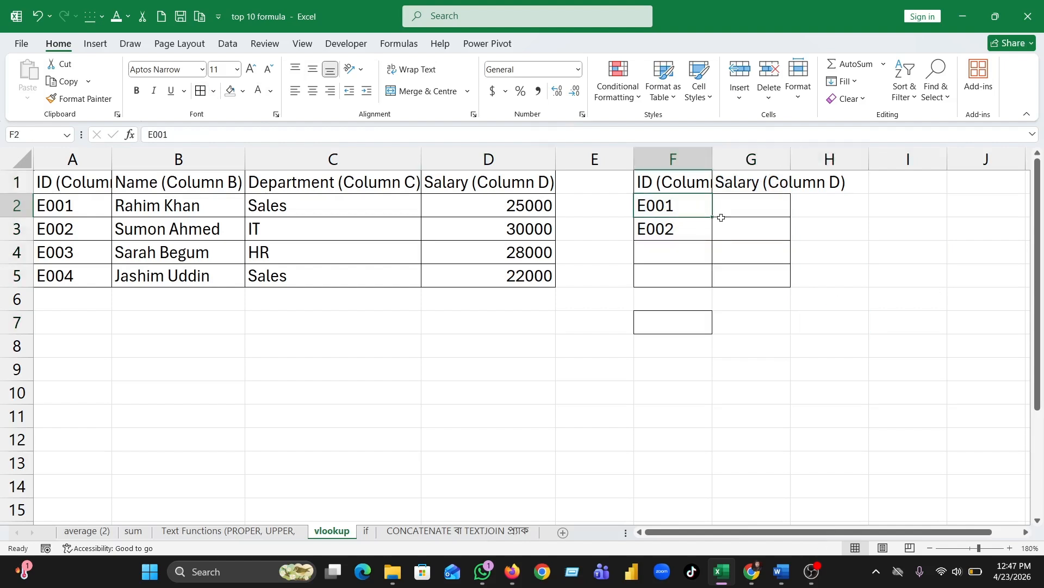
pyautogui.moveTo(715, 220); pyautogui.dragTo(718, 286)
pyautogui.click(896, 294)
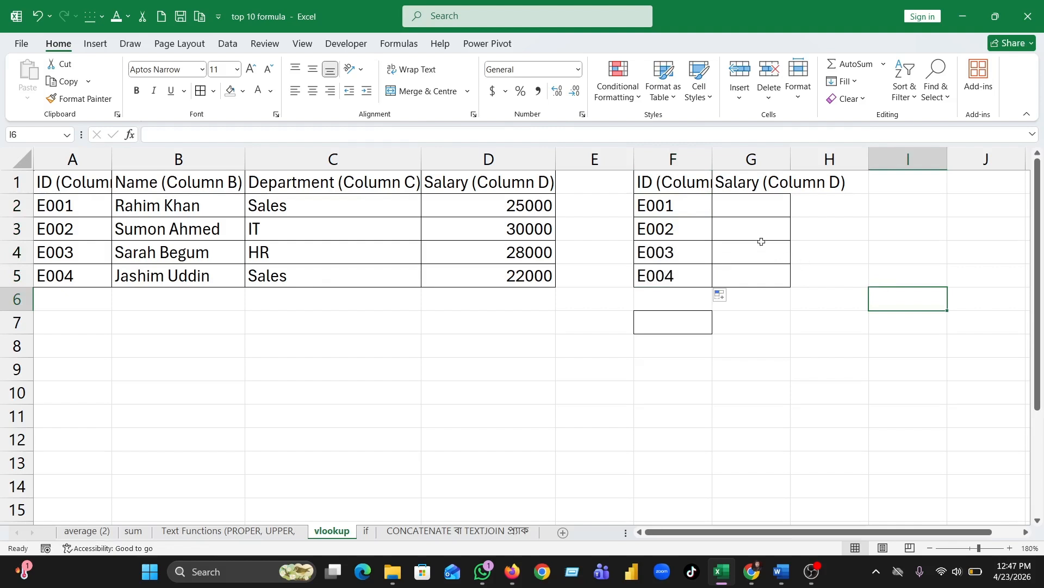
# - Autofit column G to the width of its Salary header
pyautogui.click(744, 209)
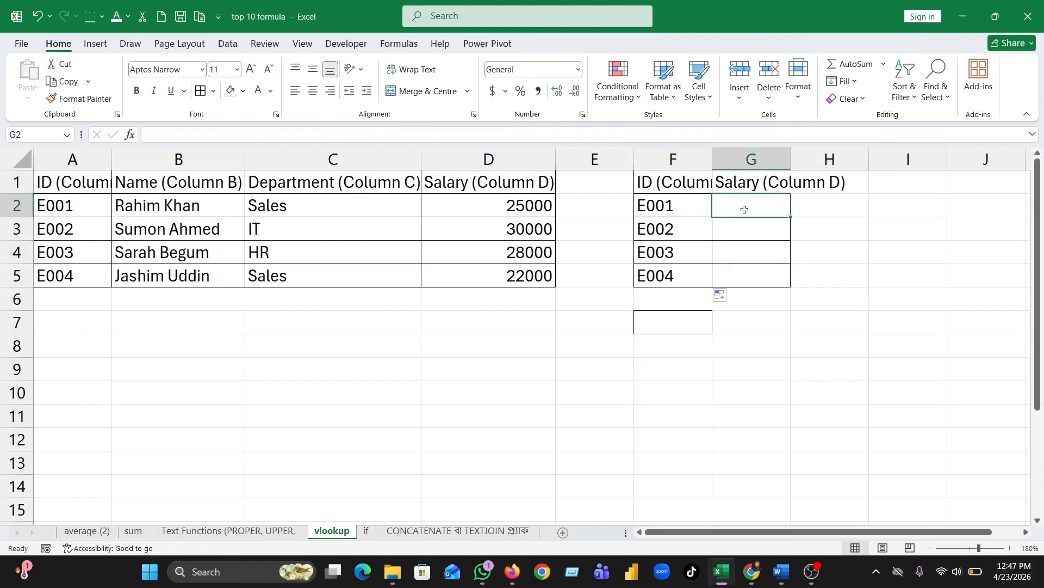
pyautogui.doubleClick(788, 161)
pyautogui.click(794, 374)
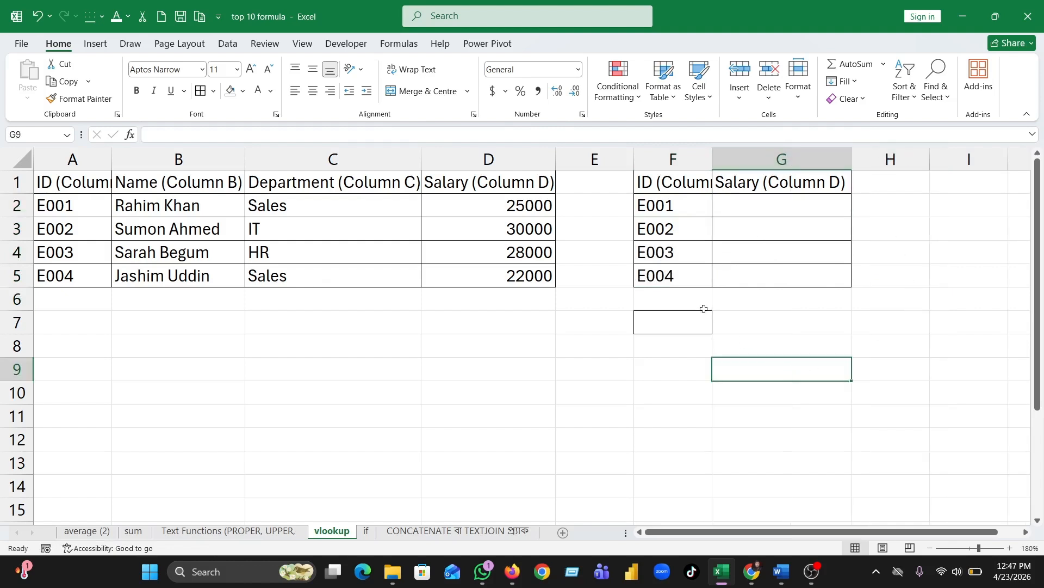
# - Examine the Department and Salary entries in row 3 of the source table and the ID and Salary columns of the new table
pyautogui.click(336, 228)
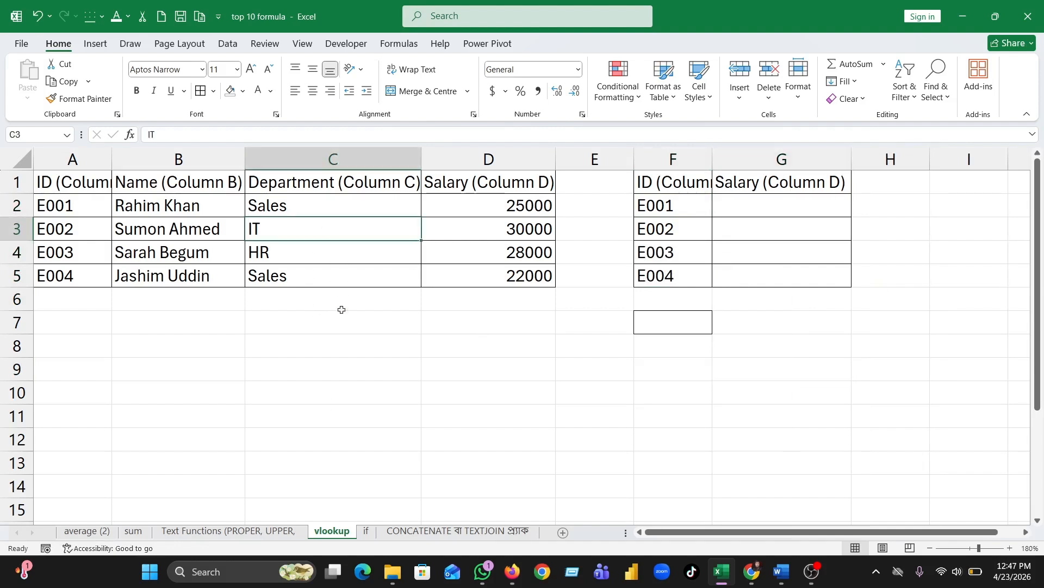
pyautogui.click(336, 343)
pyautogui.click(299, 237)
pyautogui.click(519, 227)
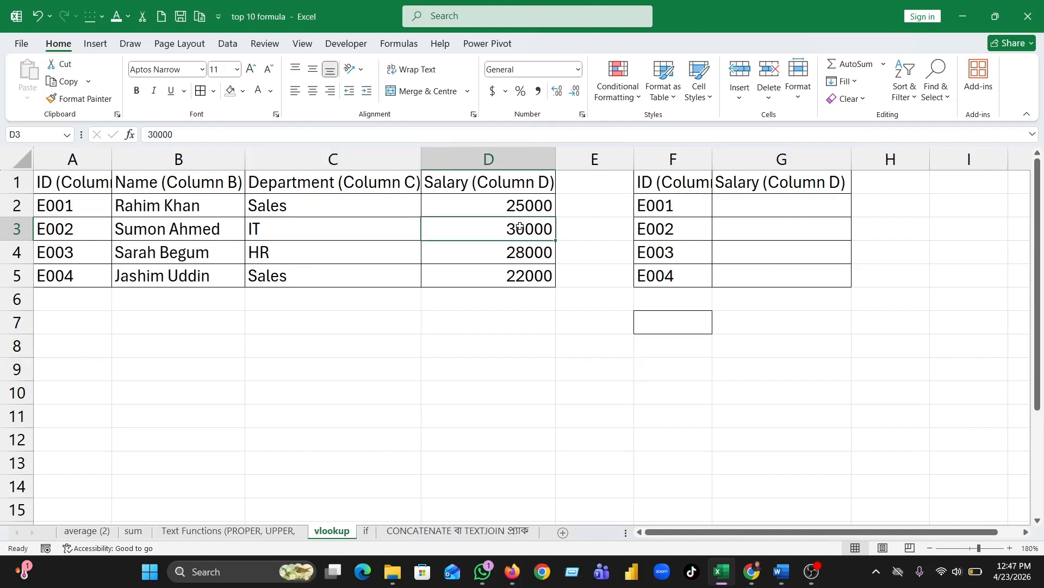
pyautogui.click(343, 234)
pyautogui.click(523, 235)
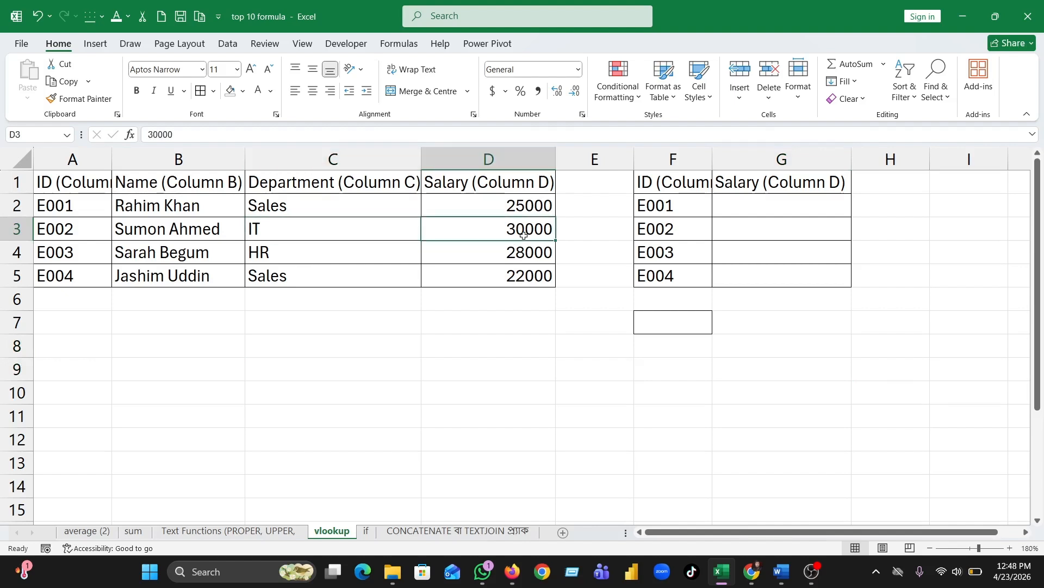
pyautogui.click(656, 250)
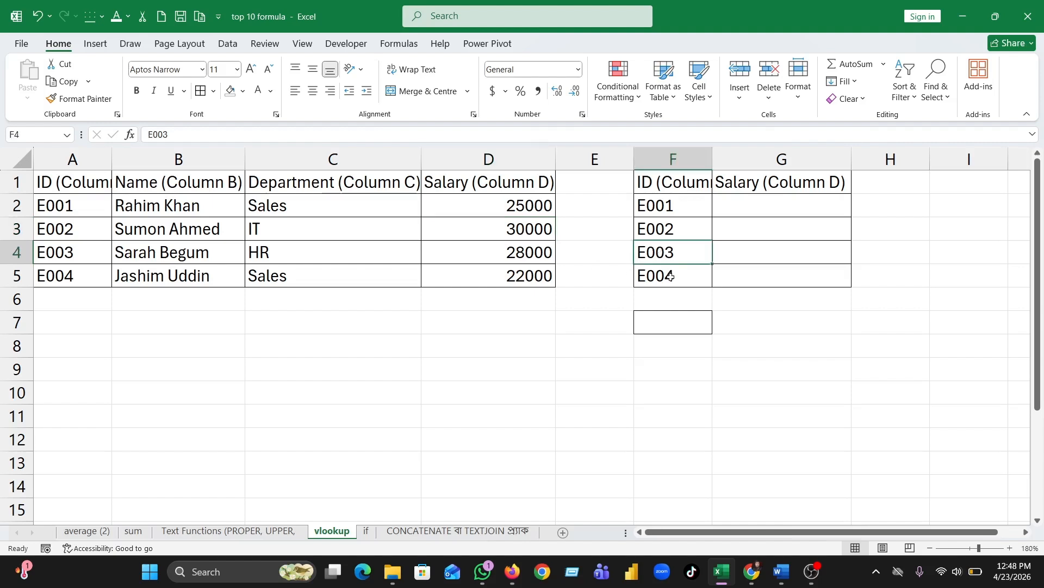
pyautogui.click(288, 227)
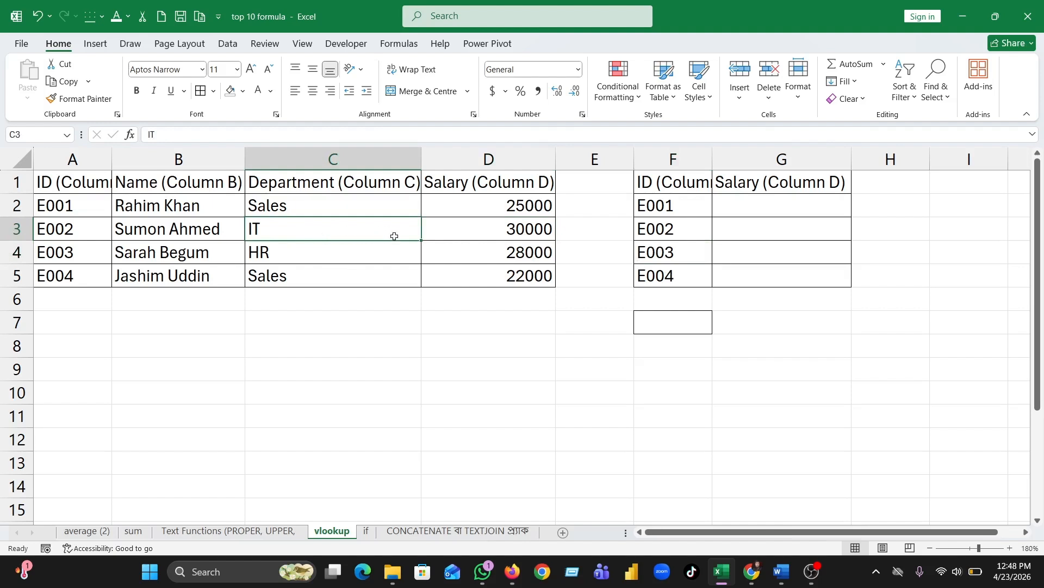
pyautogui.click(363, 335)
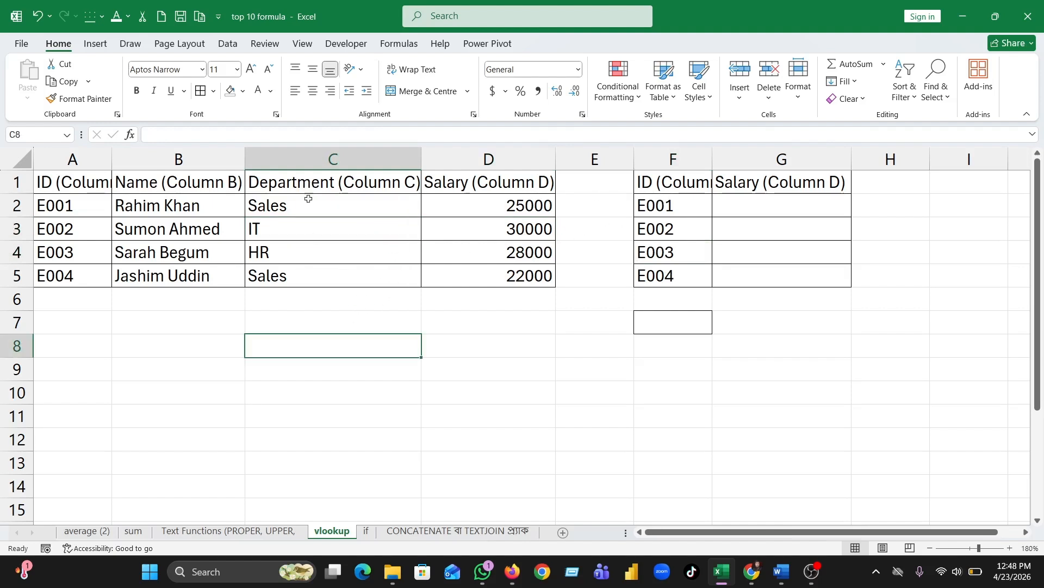
pyautogui.click(297, 228)
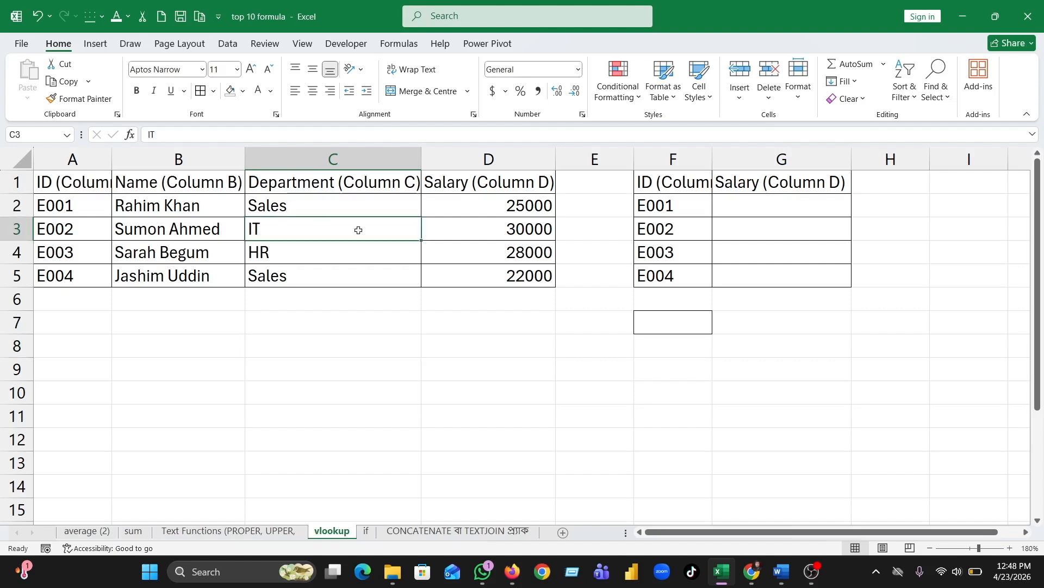
pyautogui.click(545, 397)
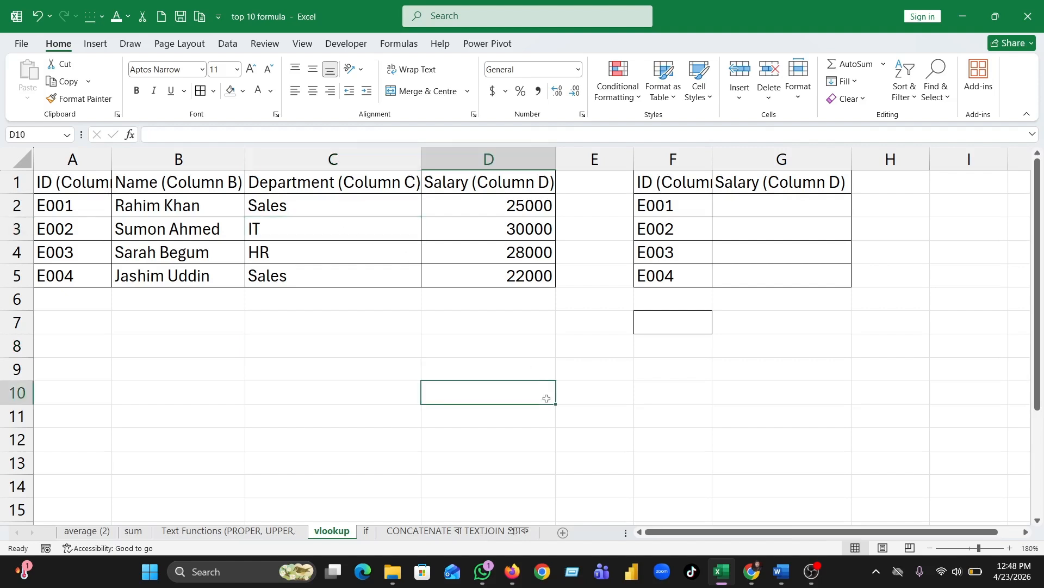
pyautogui.click(308, 238)
pyautogui.click(653, 400)
pyautogui.click(313, 230)
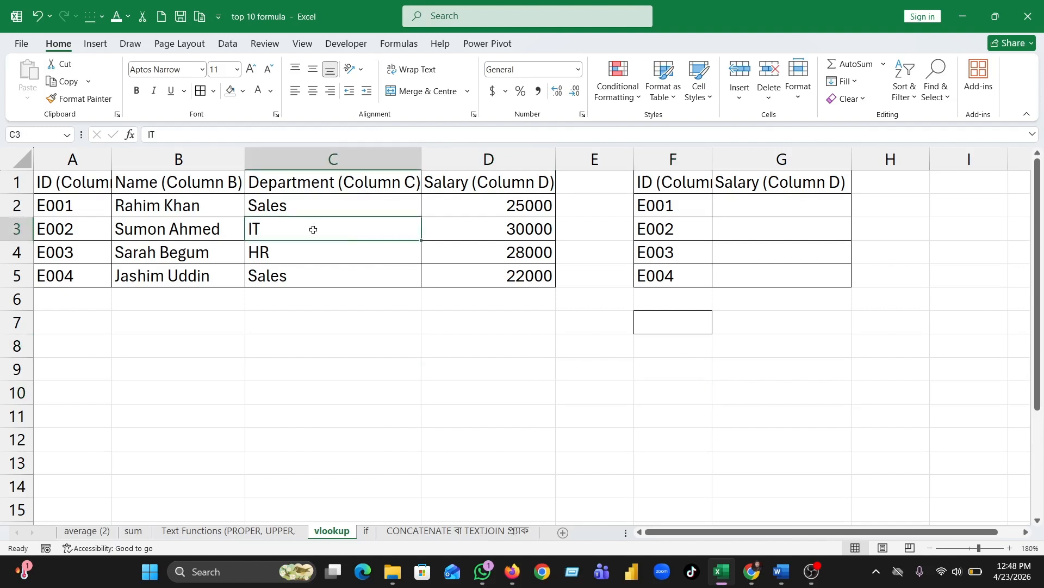
pyautogui.click(702, 412)
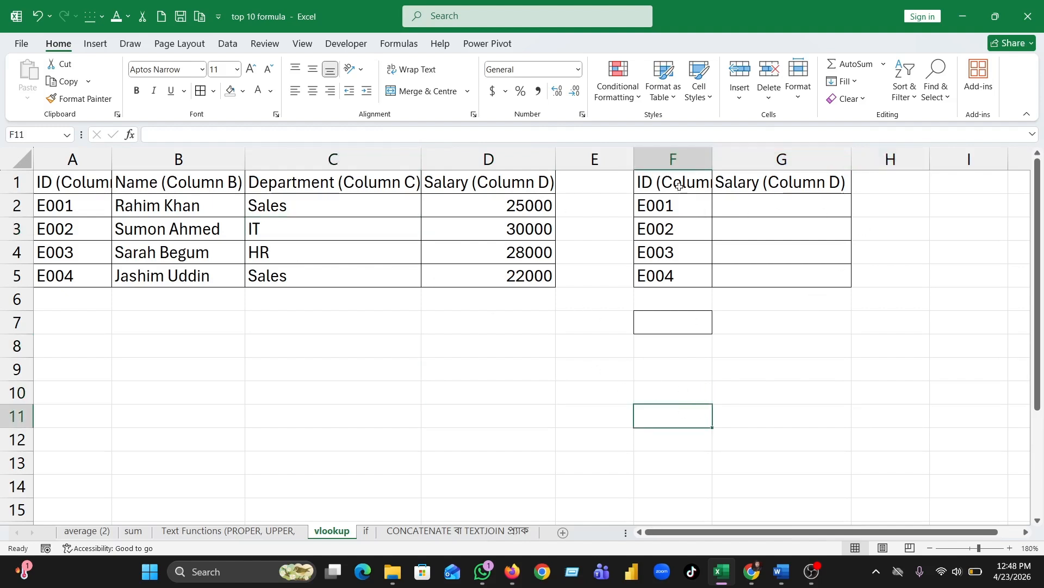
pyautogui.click(800, 210)
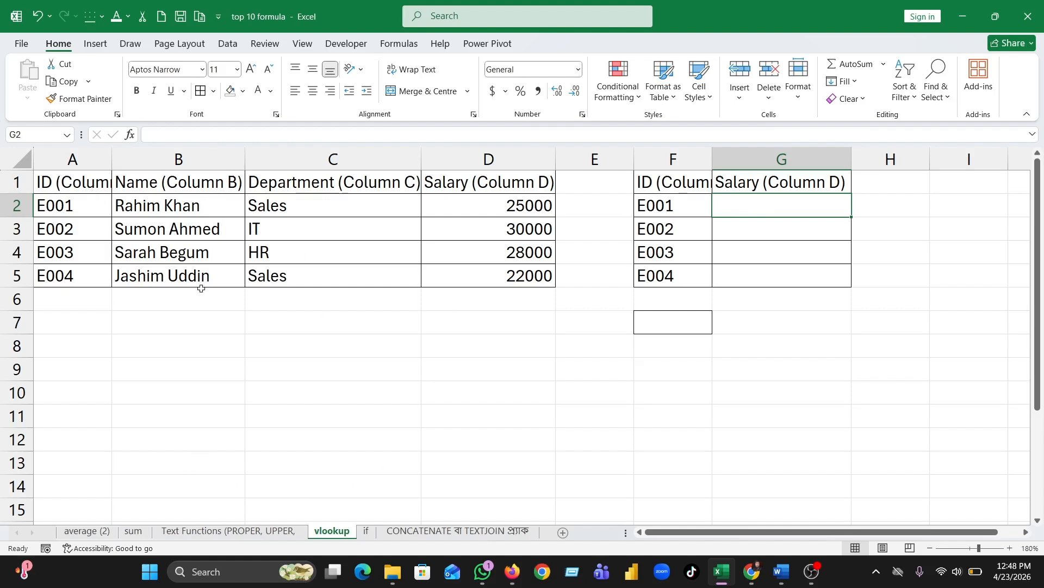
pyautogui.click(704, 211)
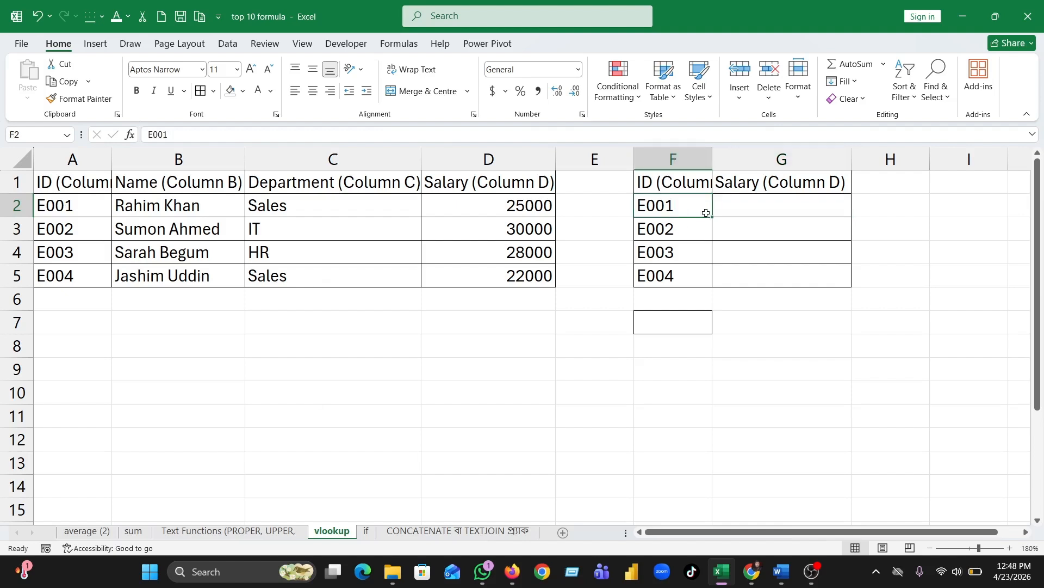
# - Start a VLOOKUP formula in G2 of the new table with the ID in F2 as its lookup value
pyautogui.click(787, 213)
pyautogui.click(676, 209)
pyautogui.click(780, 215)
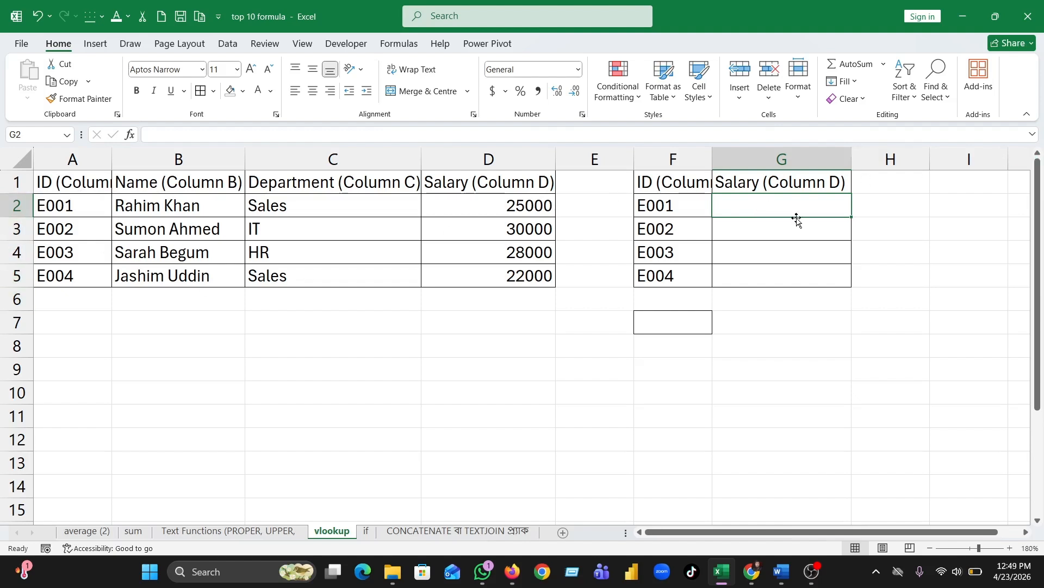
pyautogui.write('=')
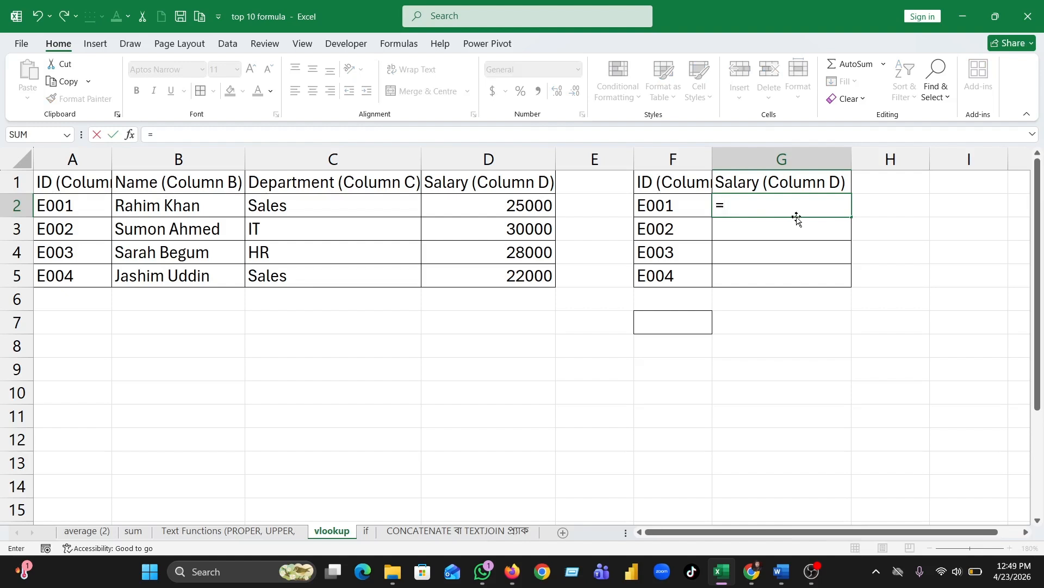
pyautogui.write('vlook')
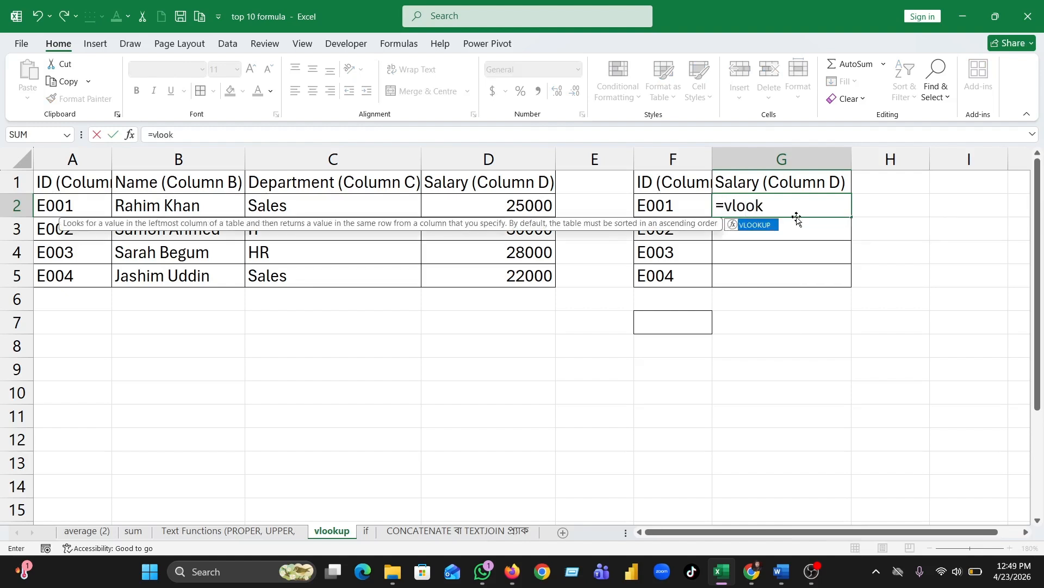
pyautogui.write('up')
pyautogui.press('Tab')
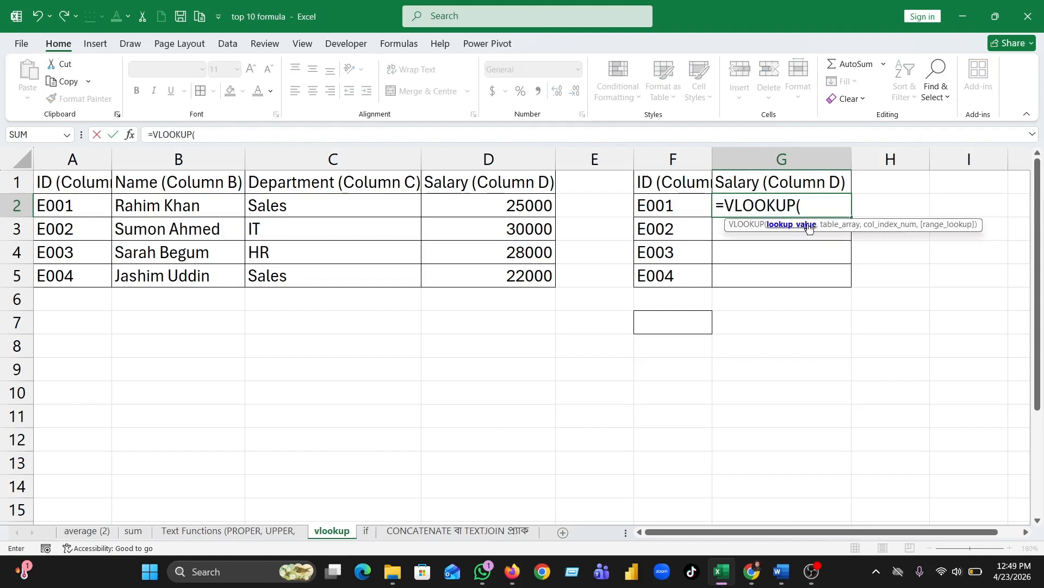
pyautogui.click(685, 202)
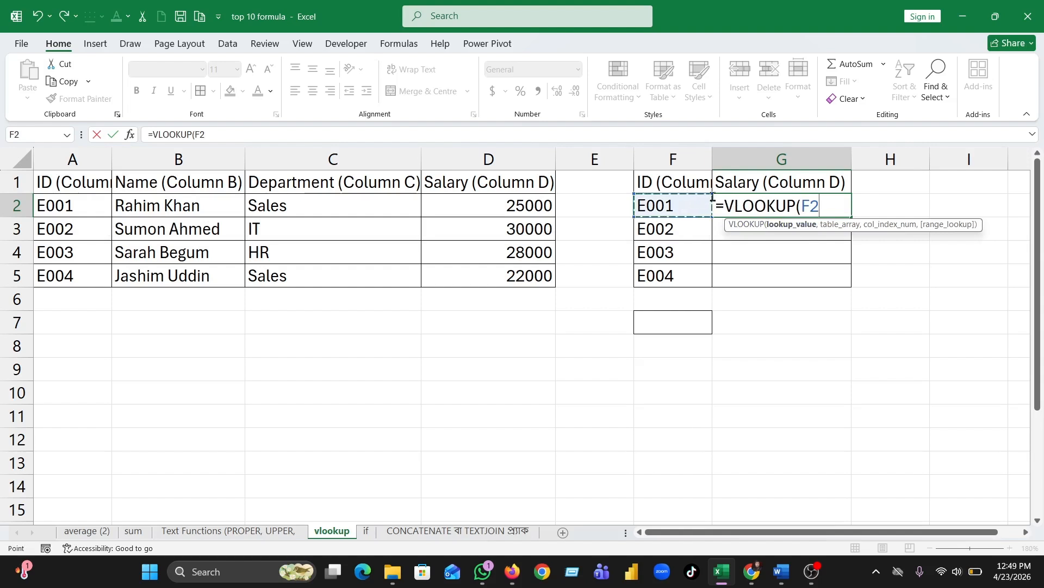
pyautogui.write(',')
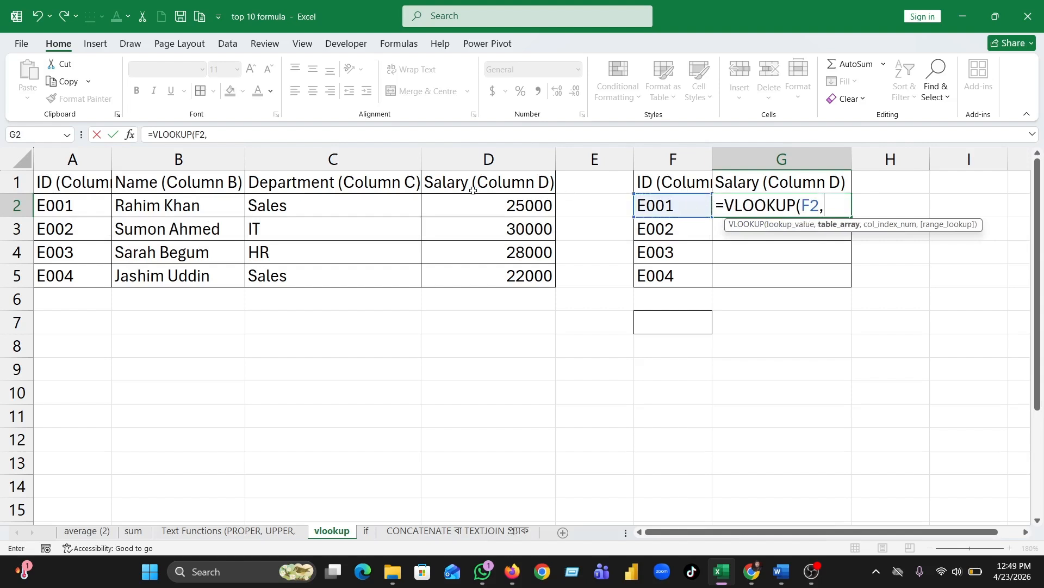
# - Complete the G2 VLOOKUP with table array A2:D5, column index 4 and FALSE for an exact match
pyautogui.moveTo(54, 206); pyautogui.dragTo(513, 264)
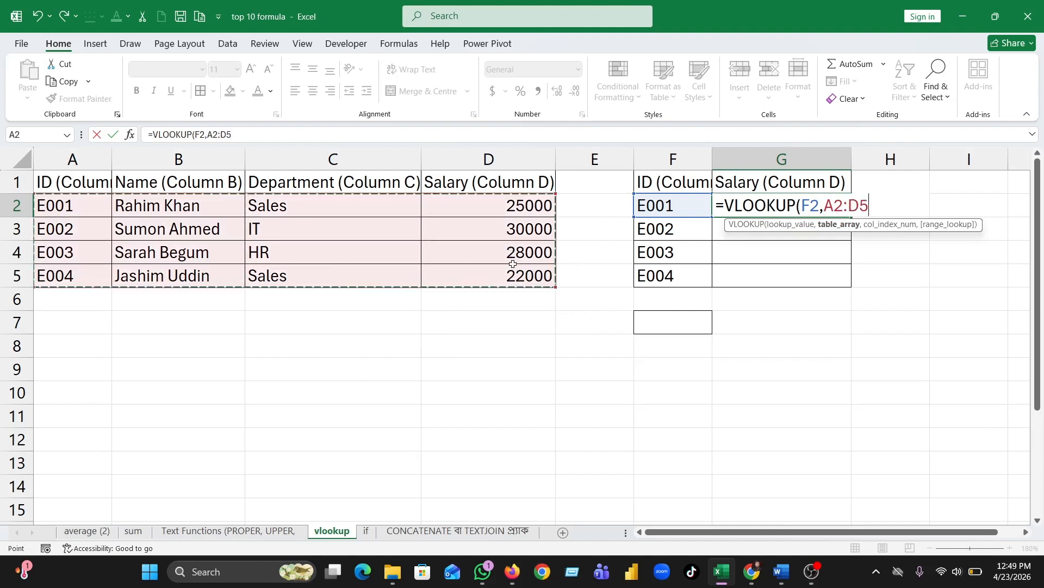
pyautogui.write(',')
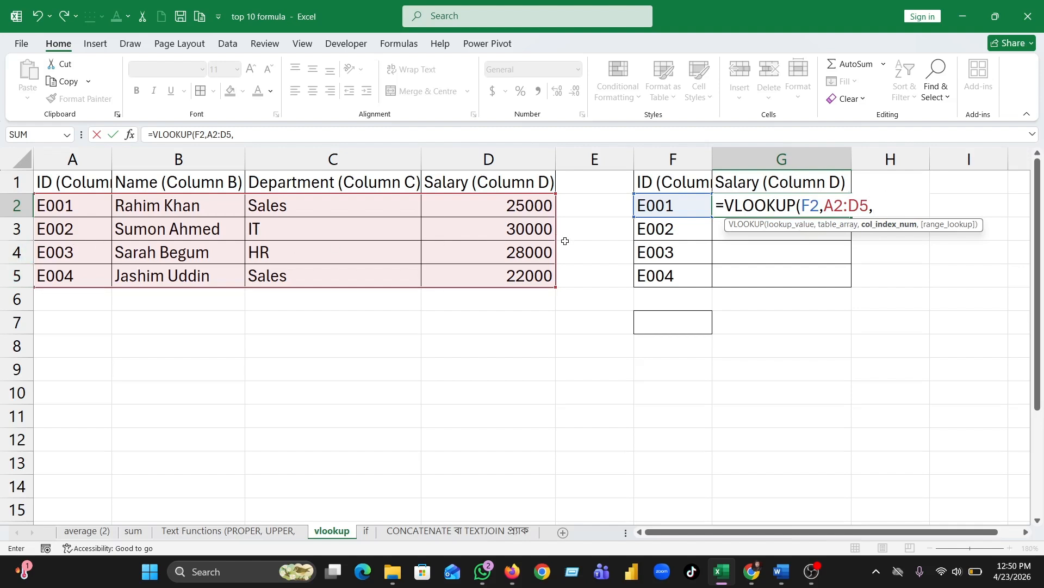
pyautogui.write('4,')
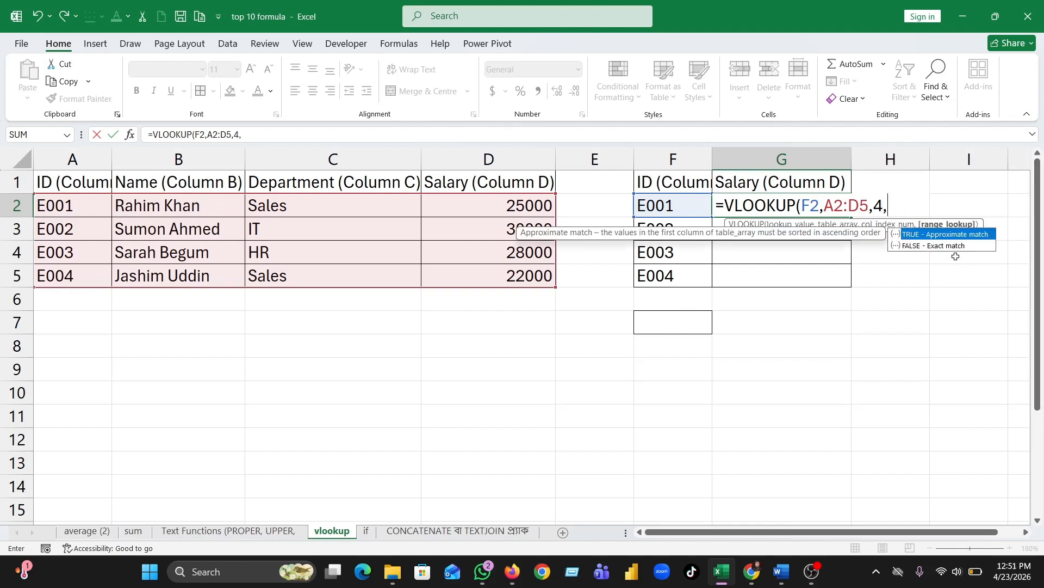
pyautogui.doubleClick(938, 248)
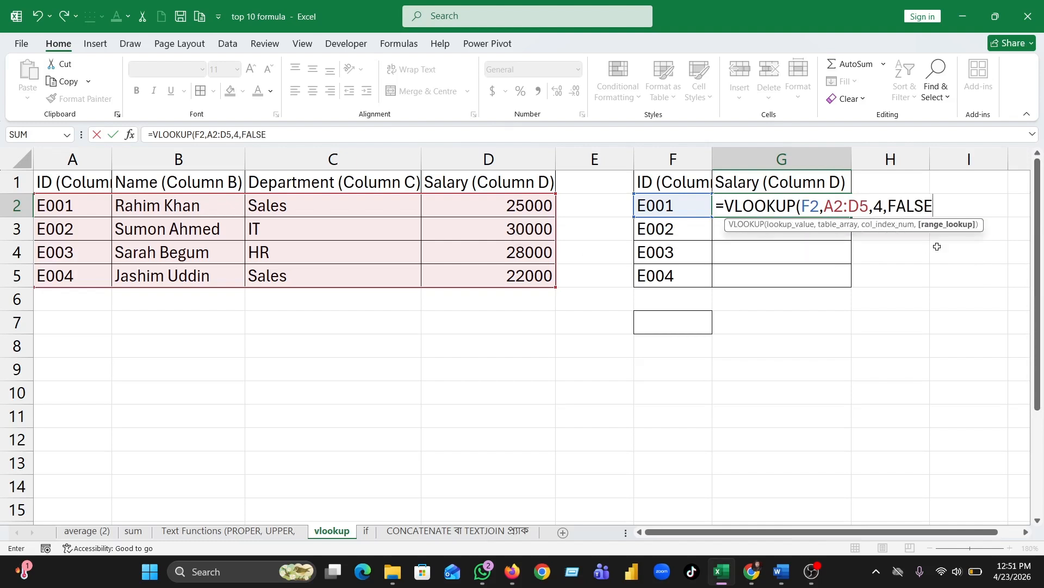
pyautogui.write(')')
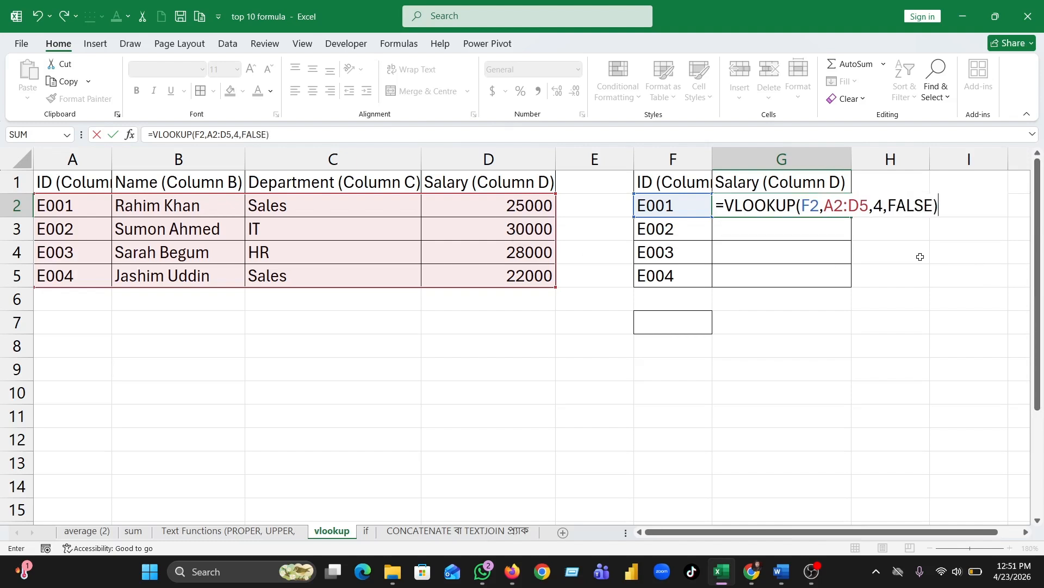
pyautogui.press('Return')
# - Fill the VLOOKUP formula from G2 down to G5
pyautogui.click(767, 204)
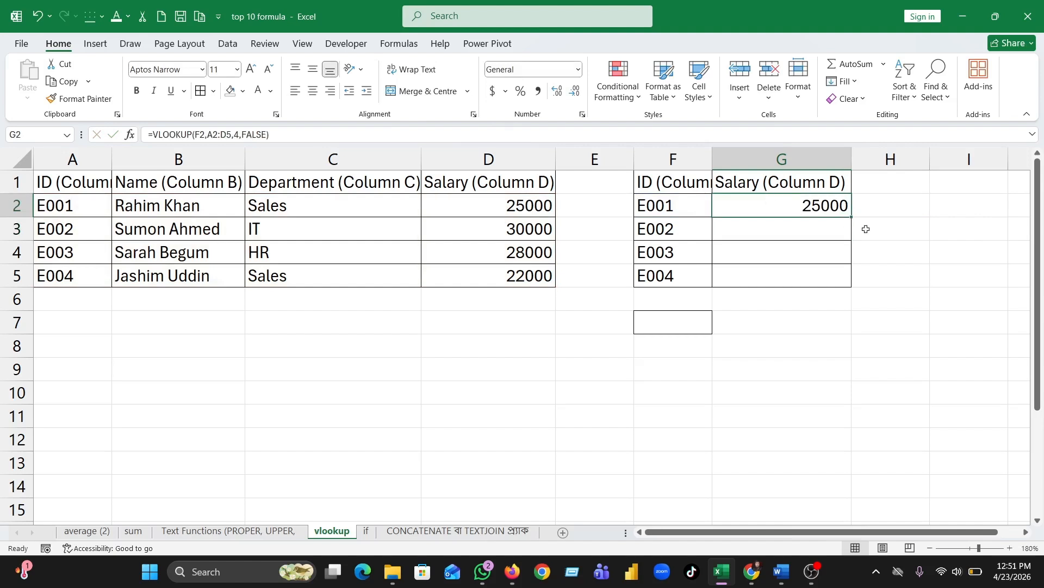
pyautogui.moveTo(855, 219); pyautogui.dragTo(854, 269)
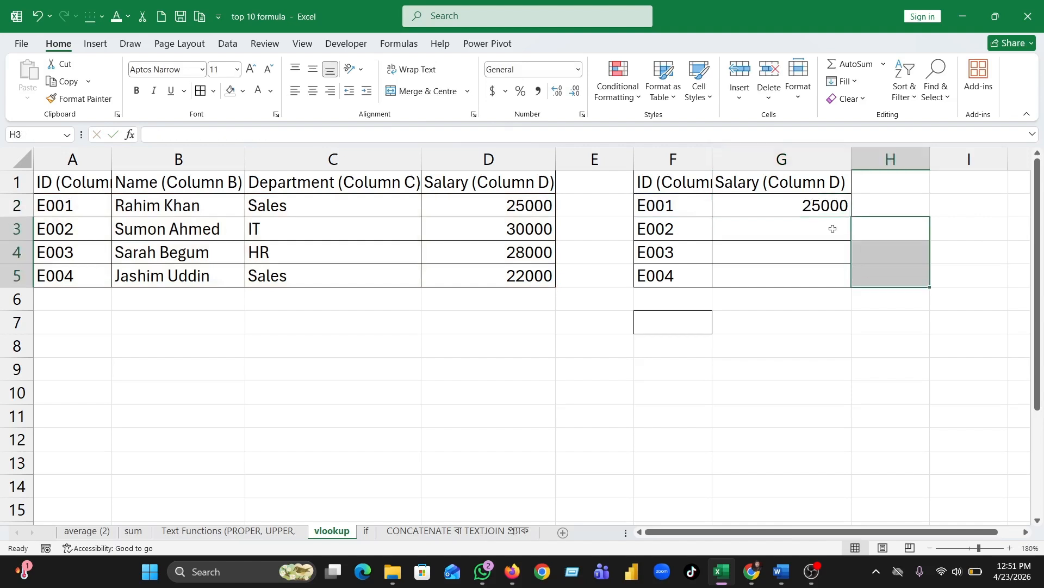
pyautogui.click(811, 205)
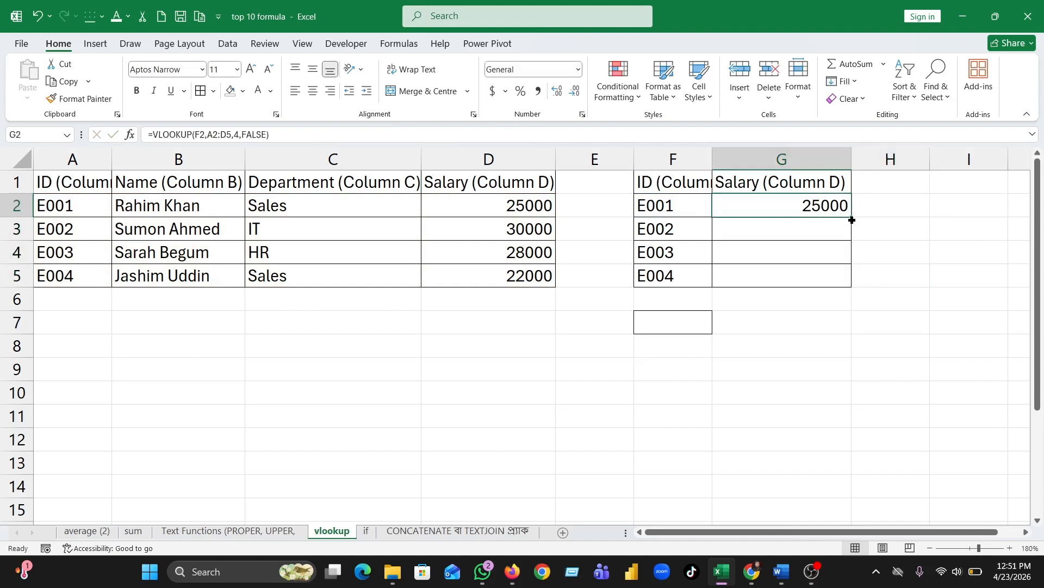
pyautogui.moveTo(852, 219); pyautogui.dragTo(853, 277)
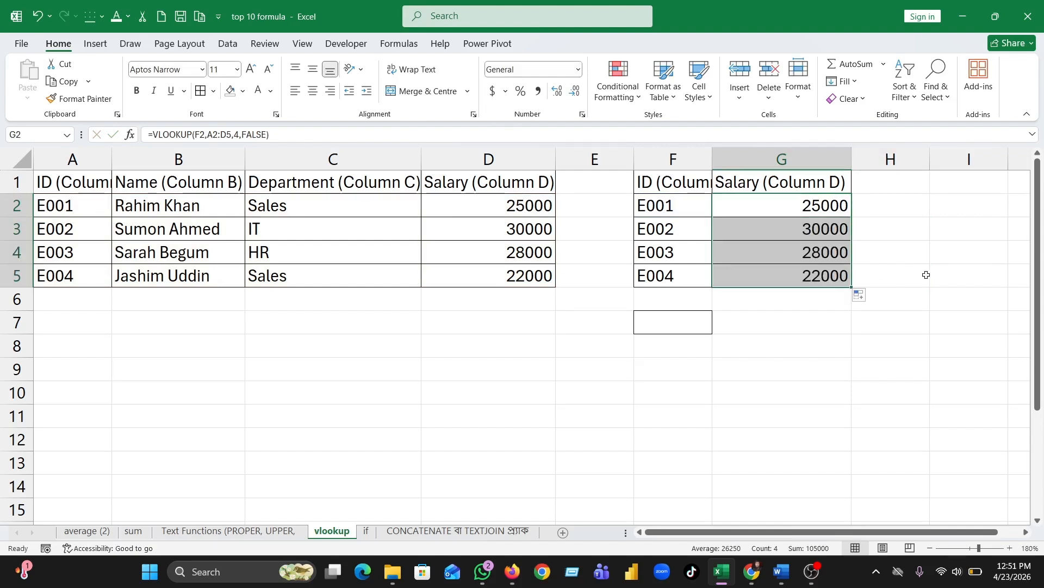
pyautogui.click(926, 276)
pyautogui.click(782, 330)
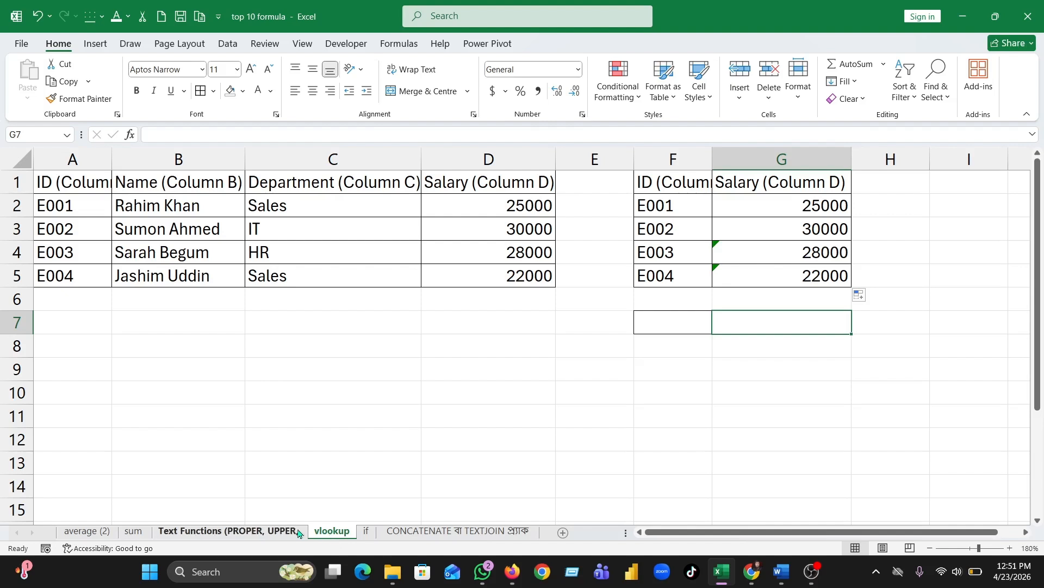
# - Open the Text Functions (PROPER, UPPER, ...) sheet and autofit its Sales (Feb) and Name columns
pyautogui.click(247, 531)
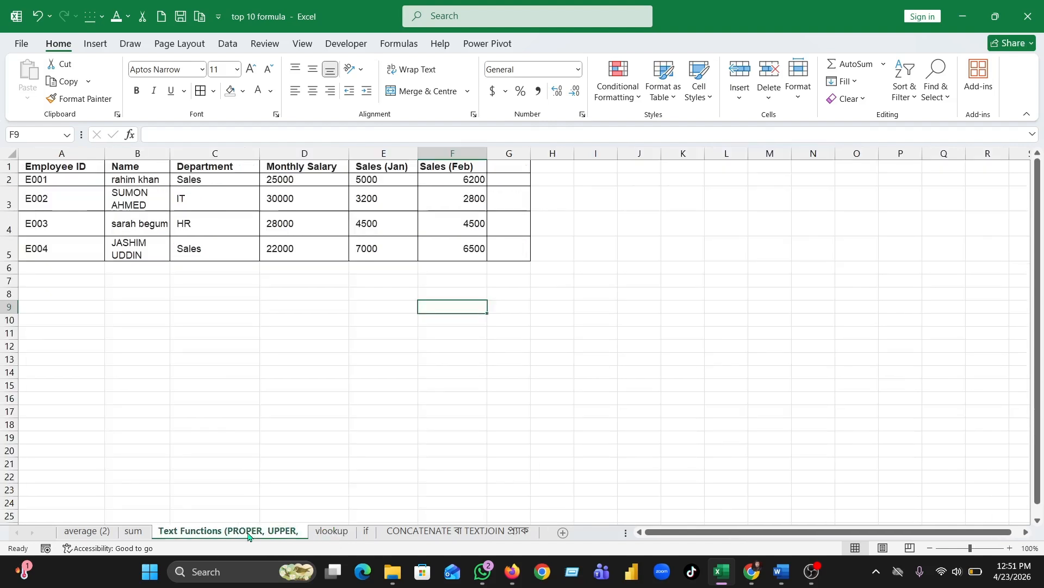
pyautogui.click(597, 320)
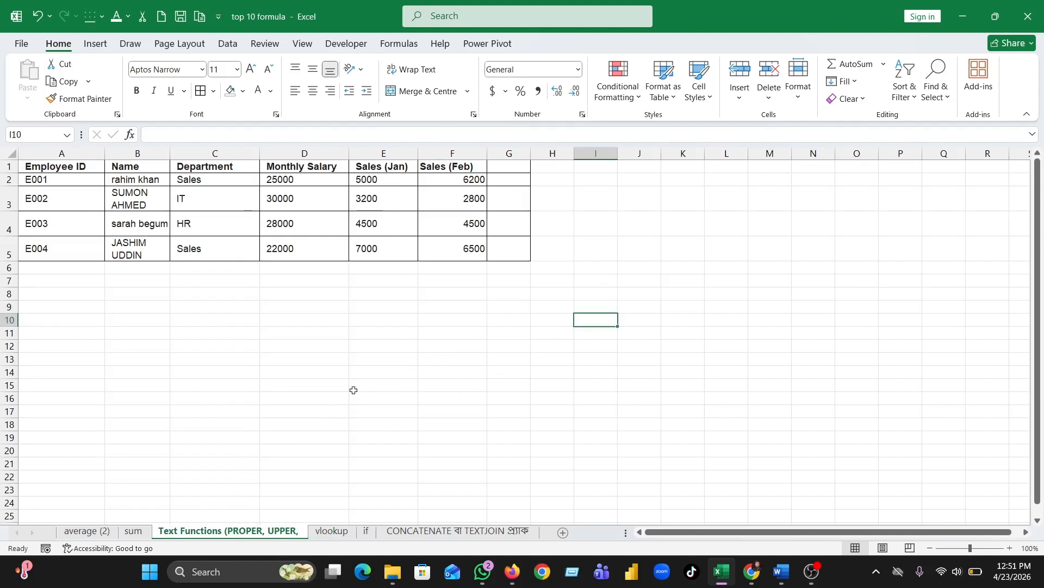
pyautogui.doubleClick(487, 152)
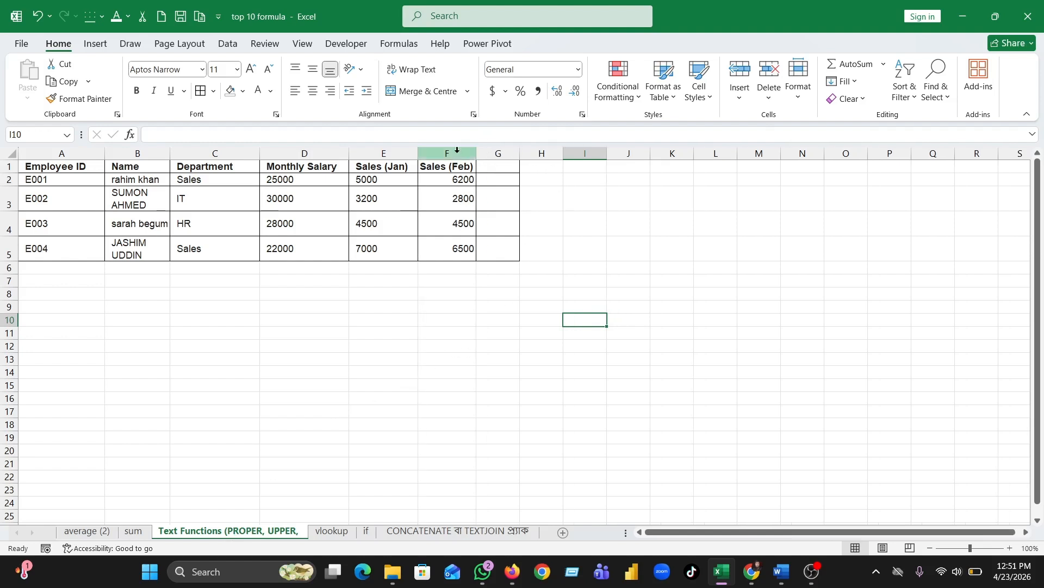
pyautogui.doubleClick(170, 153)
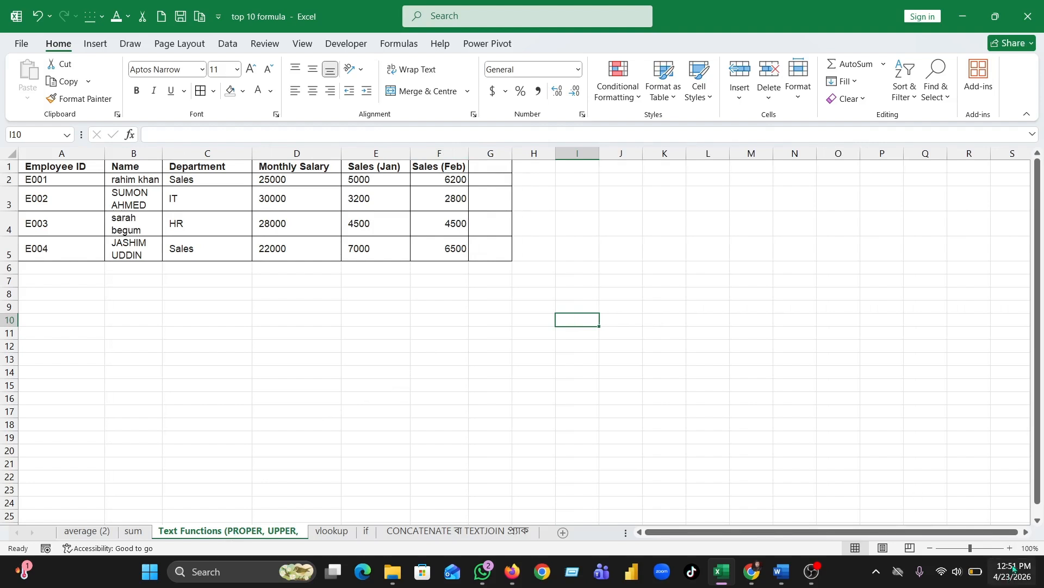
# - Increase the height of row 2 so the wrapped name in B2 fits in its cell
pyautogui.click(1009, 548)
pyautogui.click(1009, 549)
pyautogui.click(1009, 549)
pyautogui.click(1009, 549)
pyautogui.click(1009, 549)
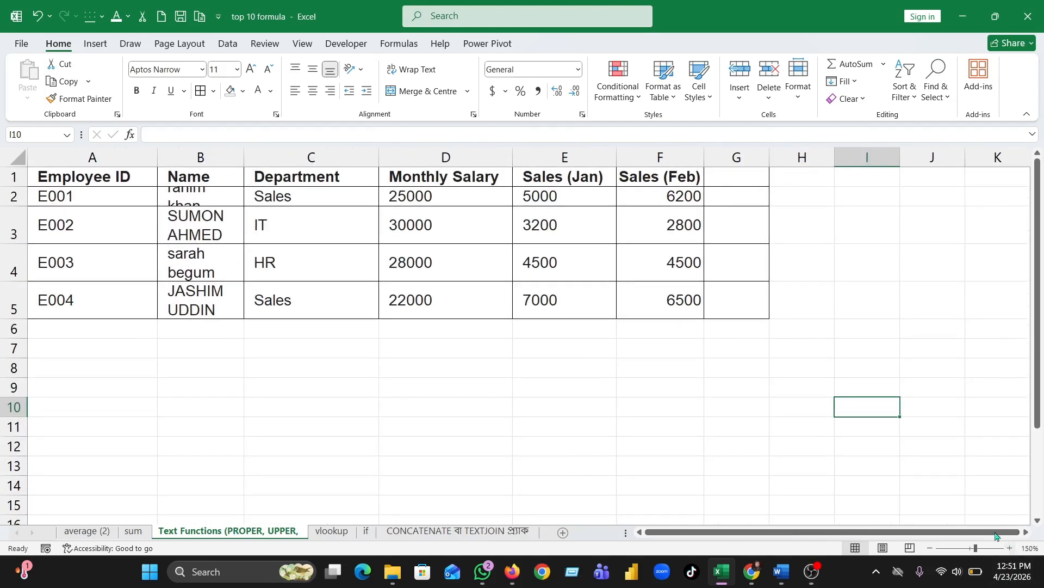
pyautogui.moveTo(14, 203); pyautogui.dragTo(14, 234)
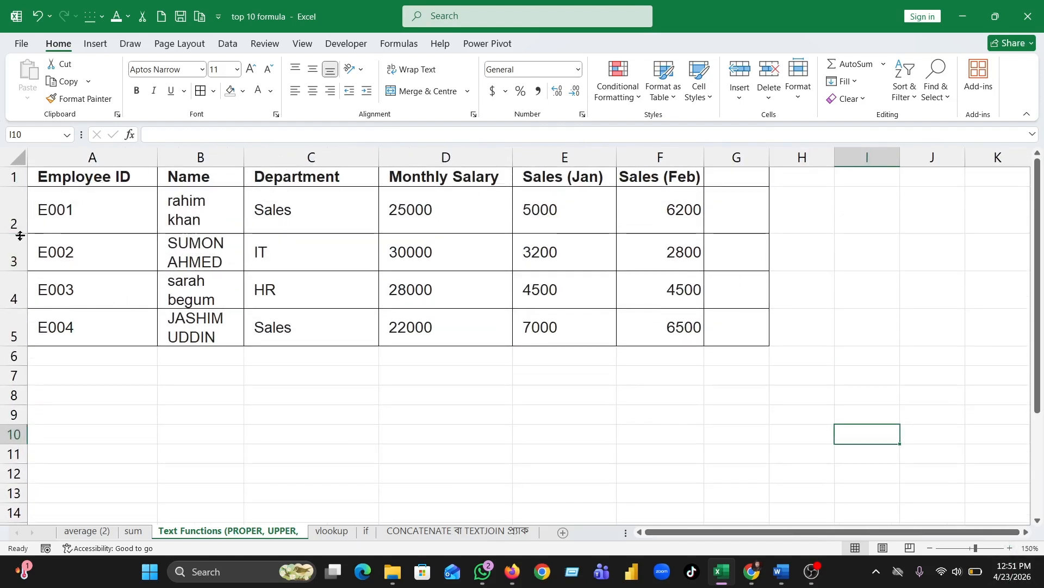
pyautogui.click(213, 221)
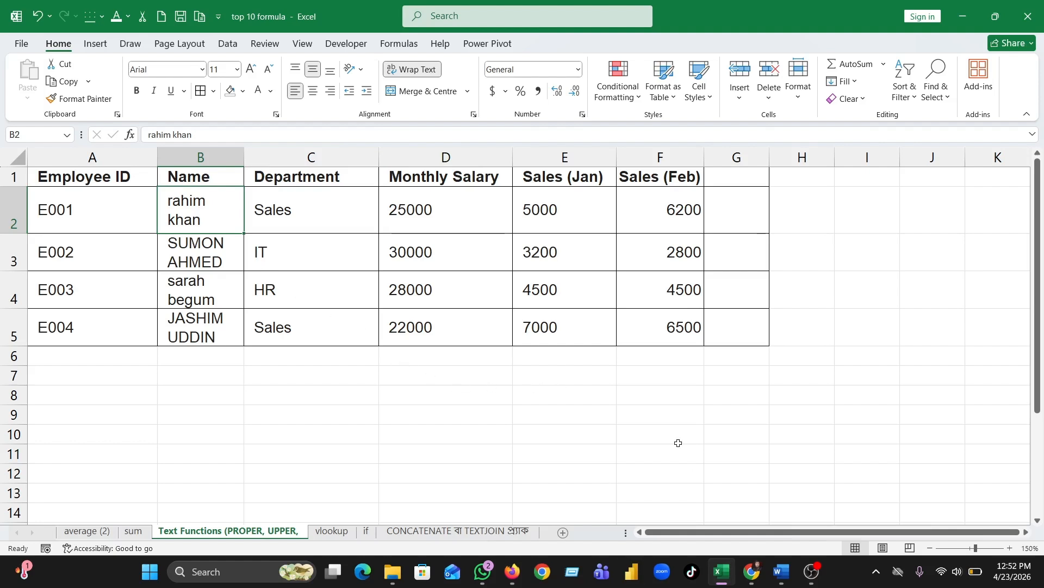
pyautogui.click(631, 401)
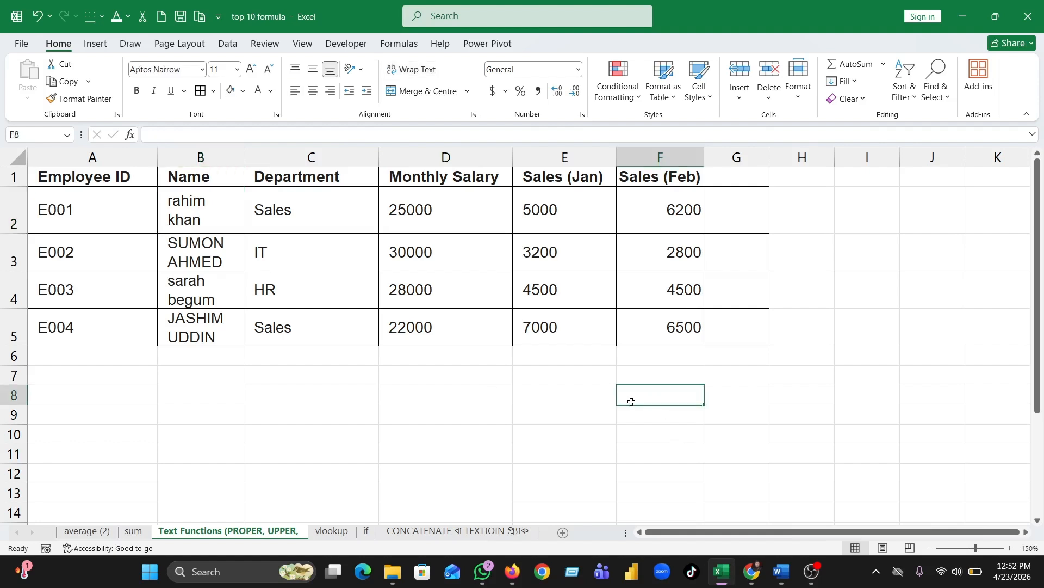
pyautogui.click(422, 409)
pyautogui.click(243, 215)
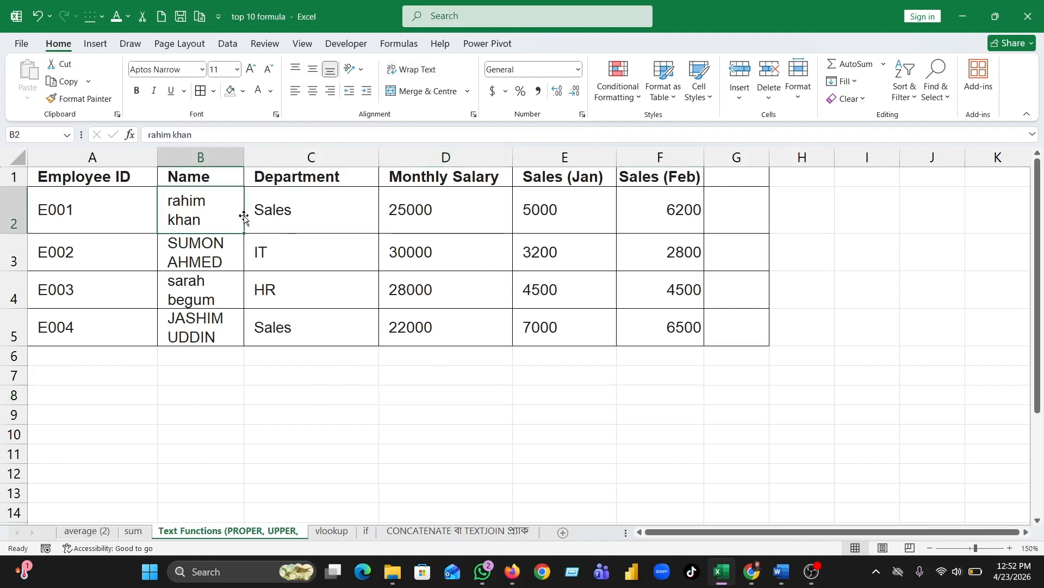
pyautogui.click(270, 415)
pyautogui.click(222, 375)
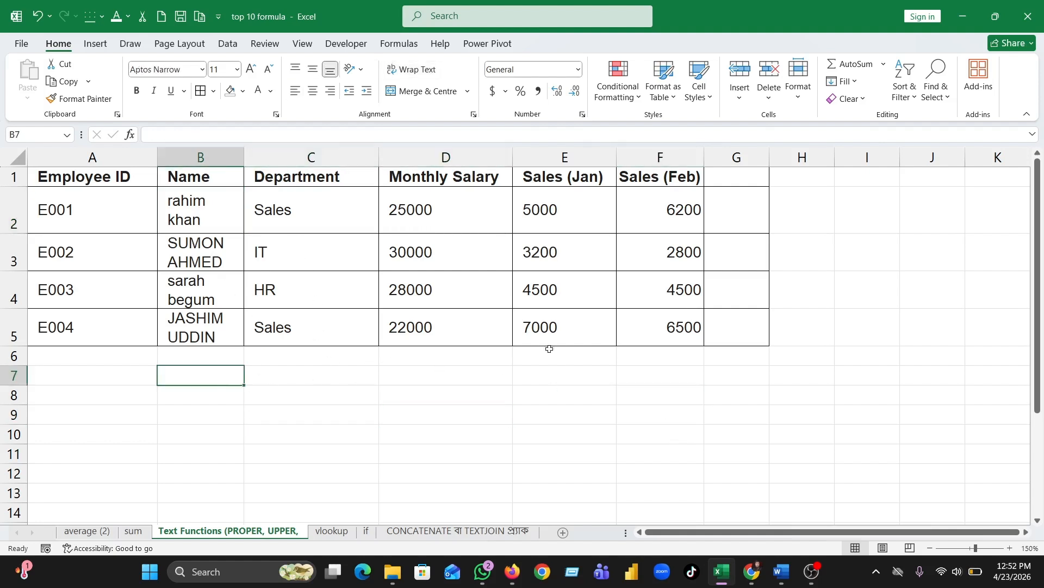
# - Enter the formula =PROPER(B2) in G2 to convert the employee's name to proper case
pyautogui.click(735, 223)
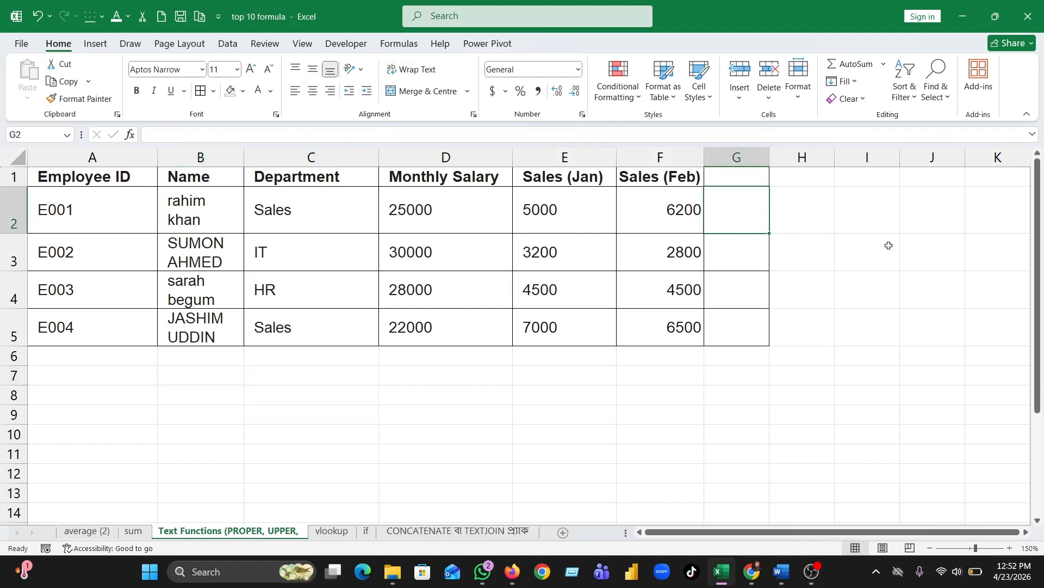
pyautogui.write('=')
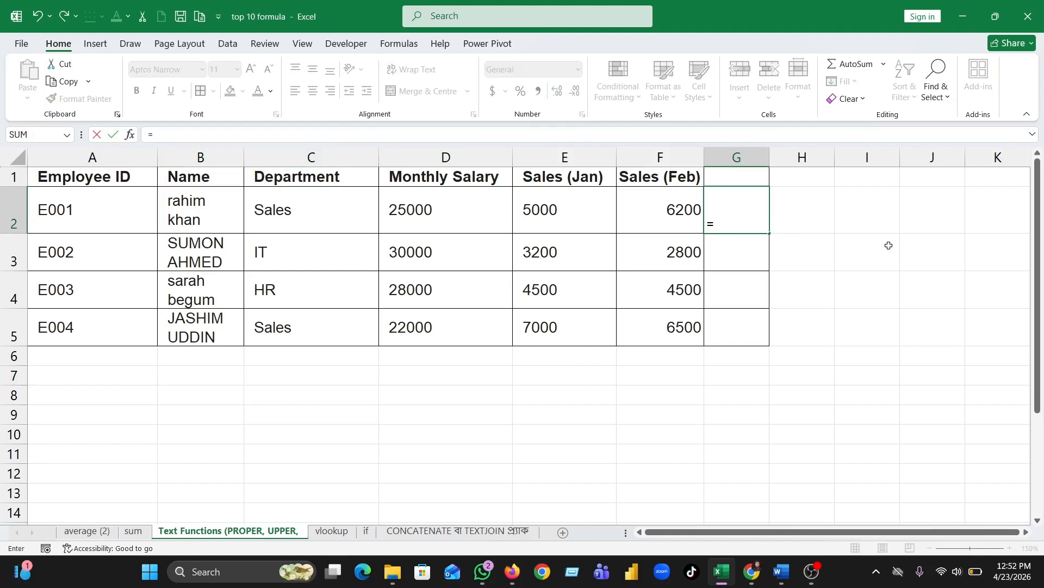
pyautogui.write('prop')
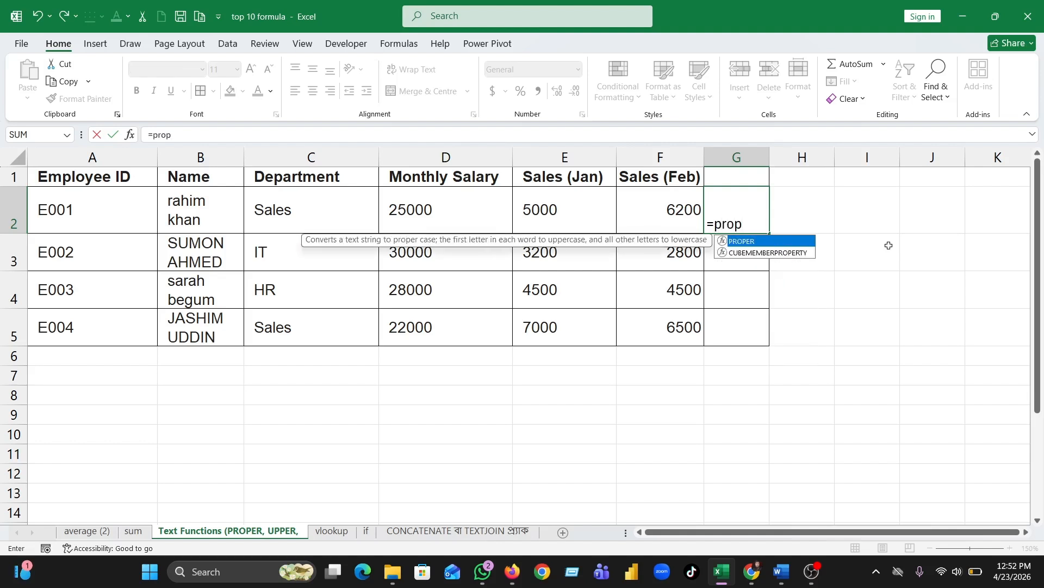
pyautogui.write('er')
pyautogui.press('Tab')
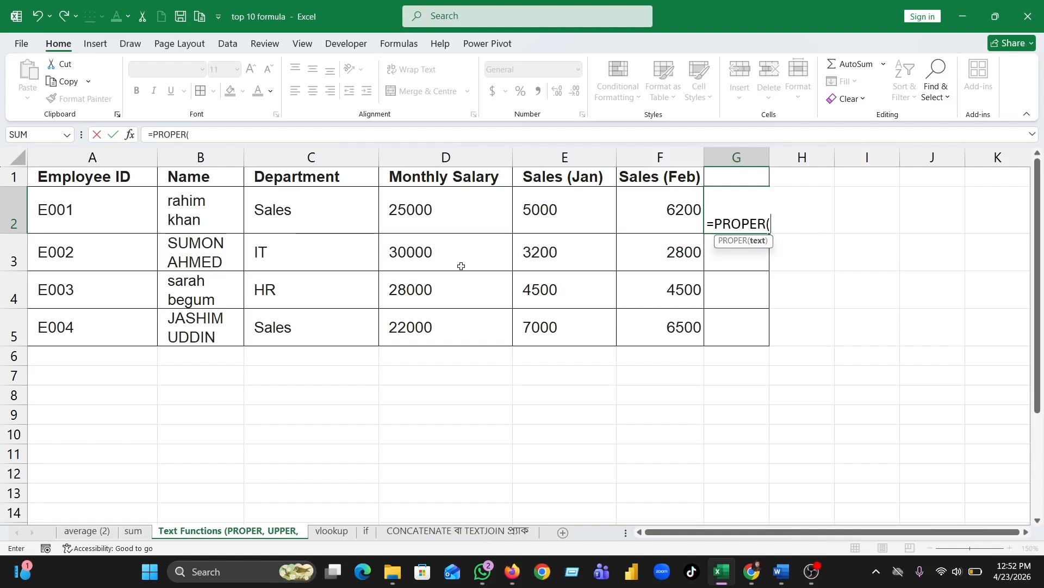
pyautogui.click(208, 212)
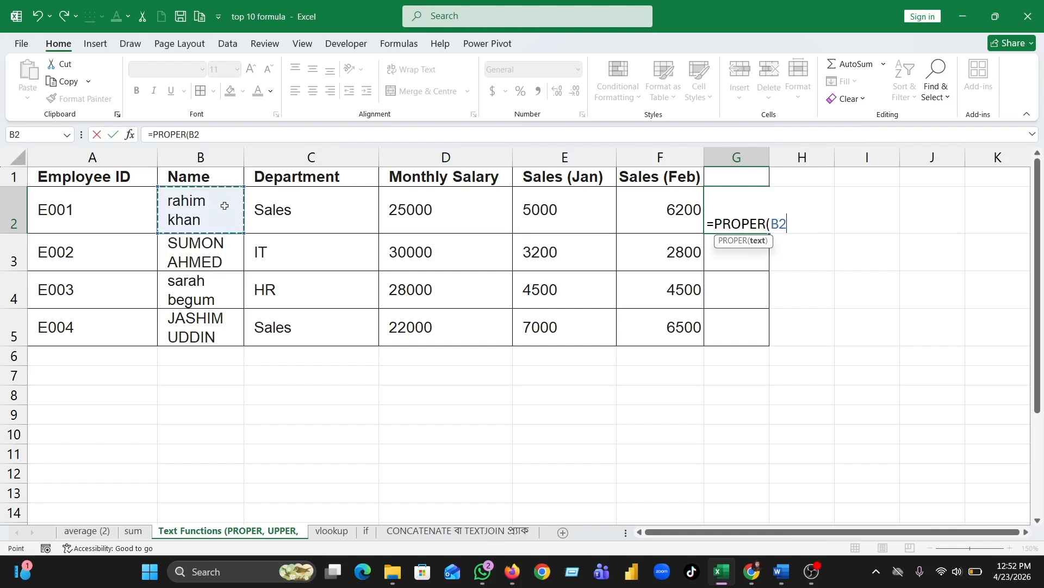
pyautogui.write(')')
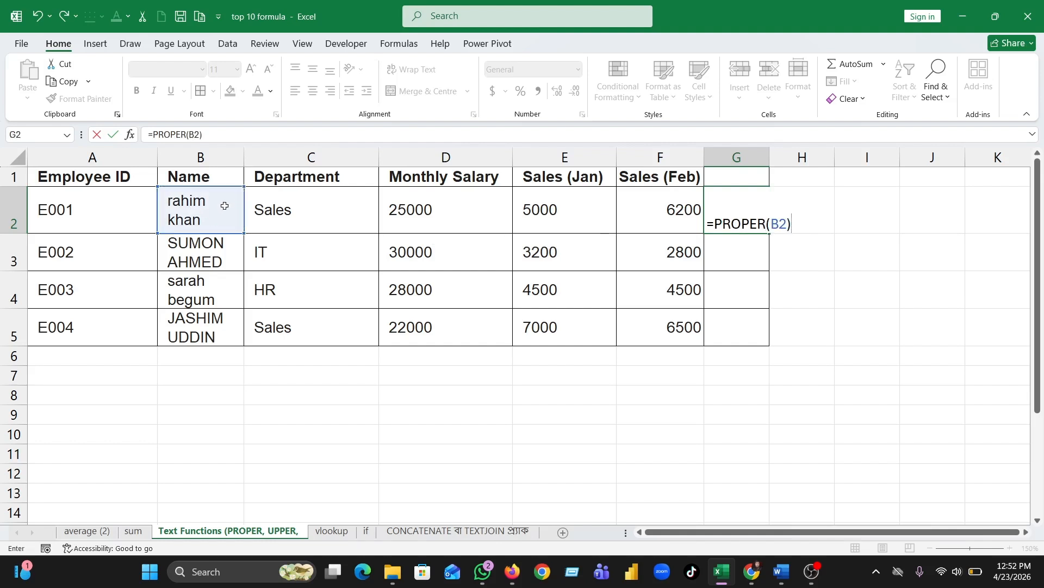
pyautogui.press('Return')
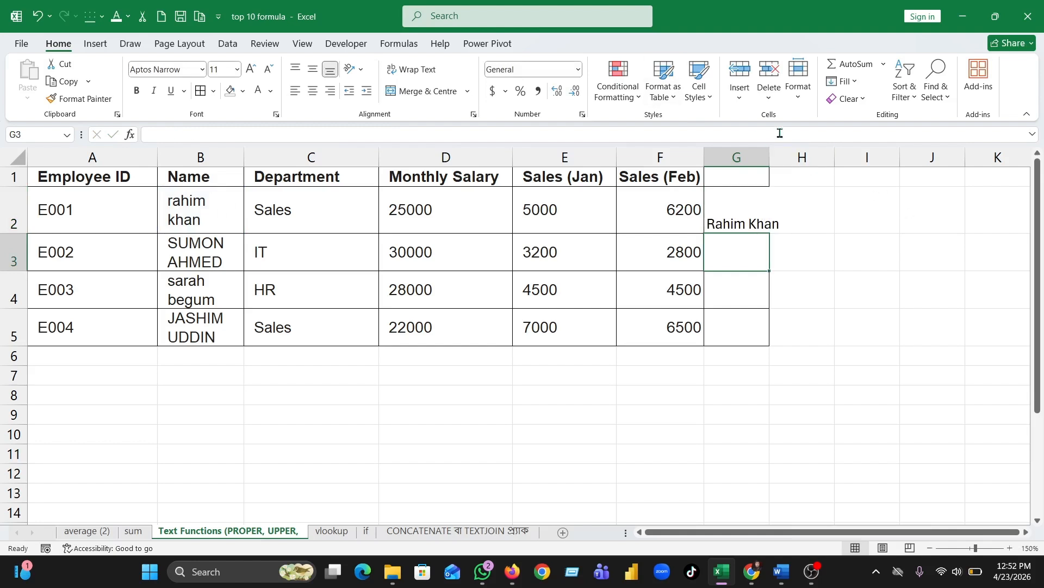
# - Autofit column G and fill the PROPER formula from G2 down to G5
pyautogui.doubleClick(770, 157)
pyautogui.click(753, 211)
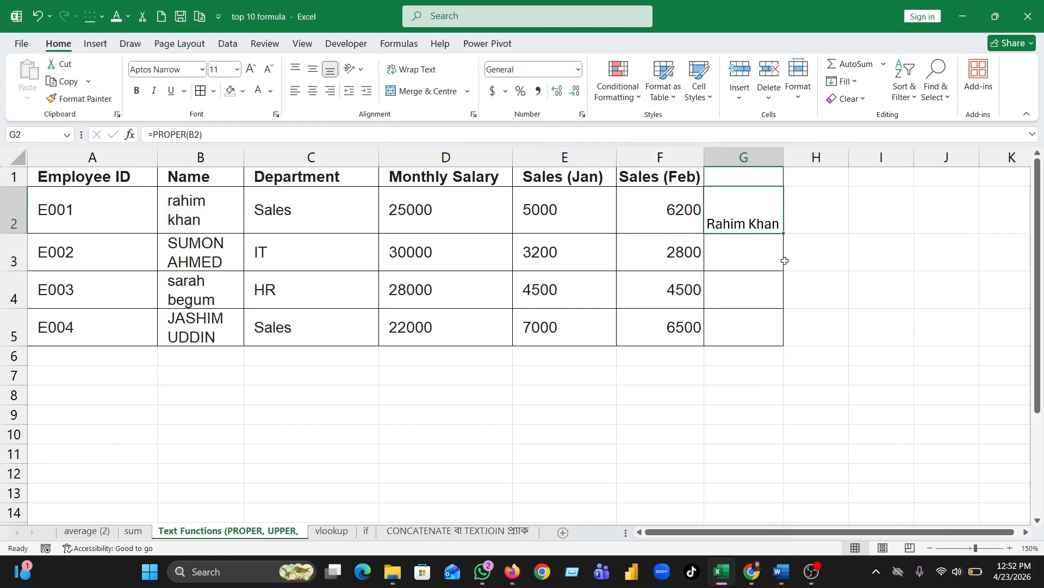
pyautogui.moveTo(785, 236); pyautogui.dragTo(785, 345)
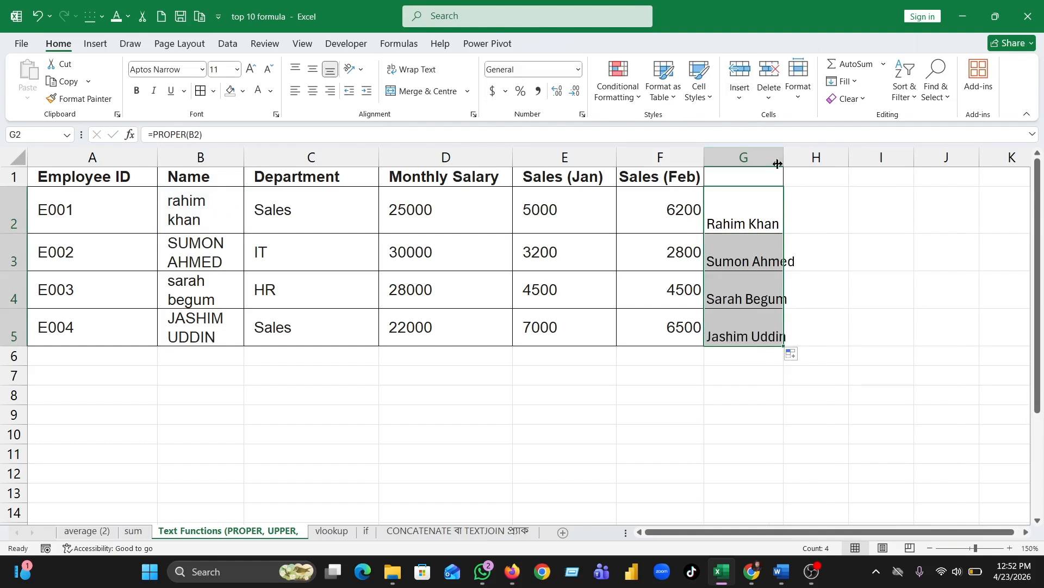
# - Widen column G to fit the proper-case names and enter the heading Proper in G1
pyautogui.moveTo(784, 163); pyautogui.dragTo(799, 163)
pyautogui.click(876, 275)
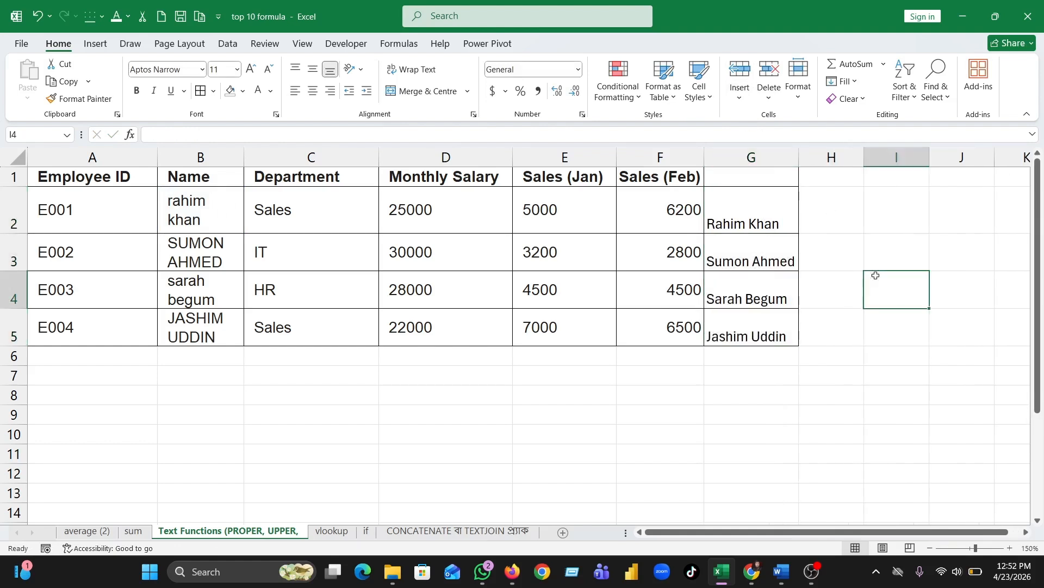
pyautogui.click(764, 178)
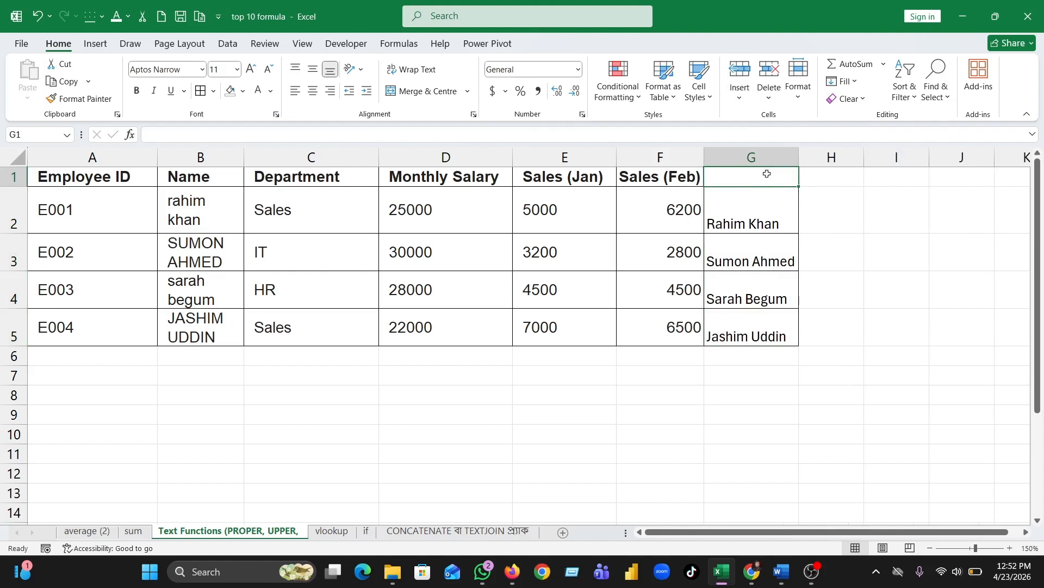
pyautogui.write('Proper')
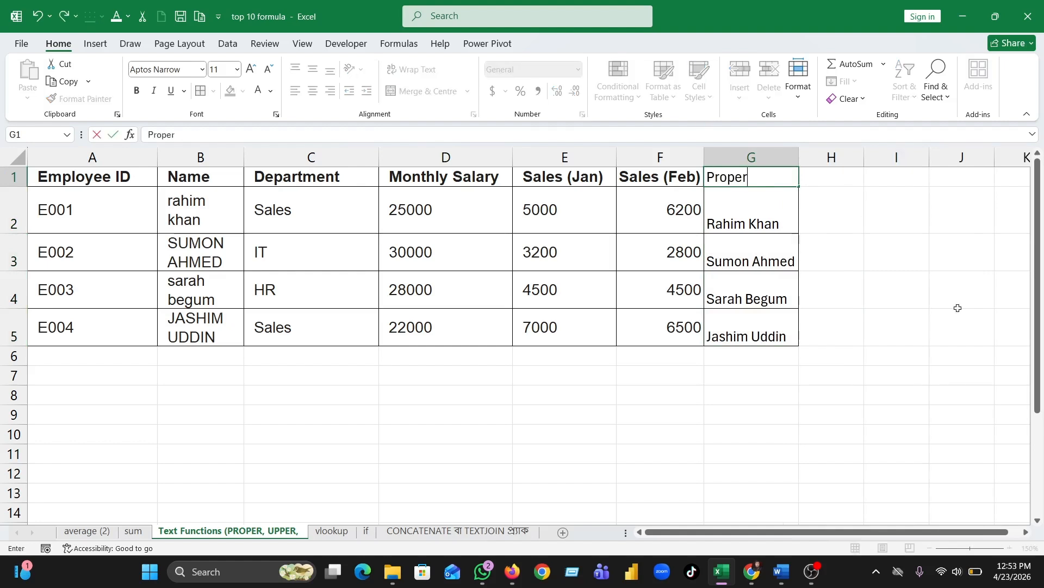
pyautogui.click(927, 311)
# - Compare the PROPER results in column G with the original employee names in column B
pyautogui.click(784, 228)
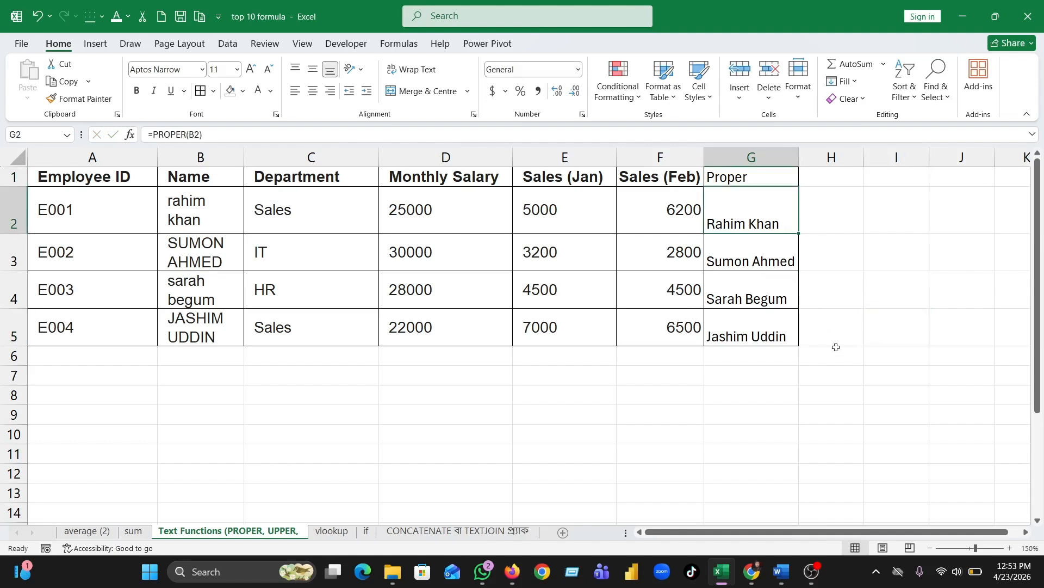
pyautogui.click(915, 423)
pyautogui.click(793, 293)
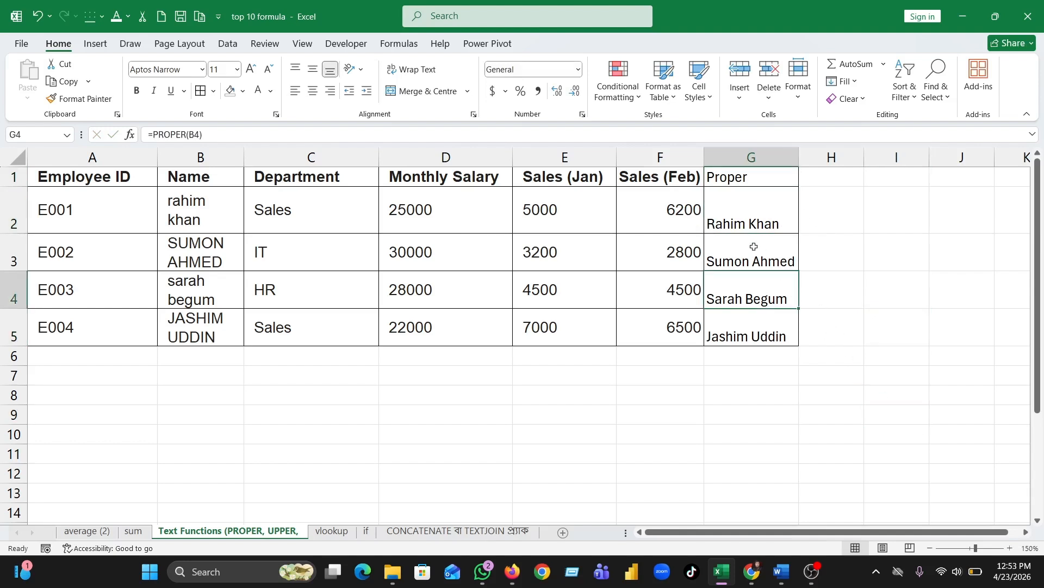
pyautogui.click(753, 246)
pyautogui.click(817, 177)
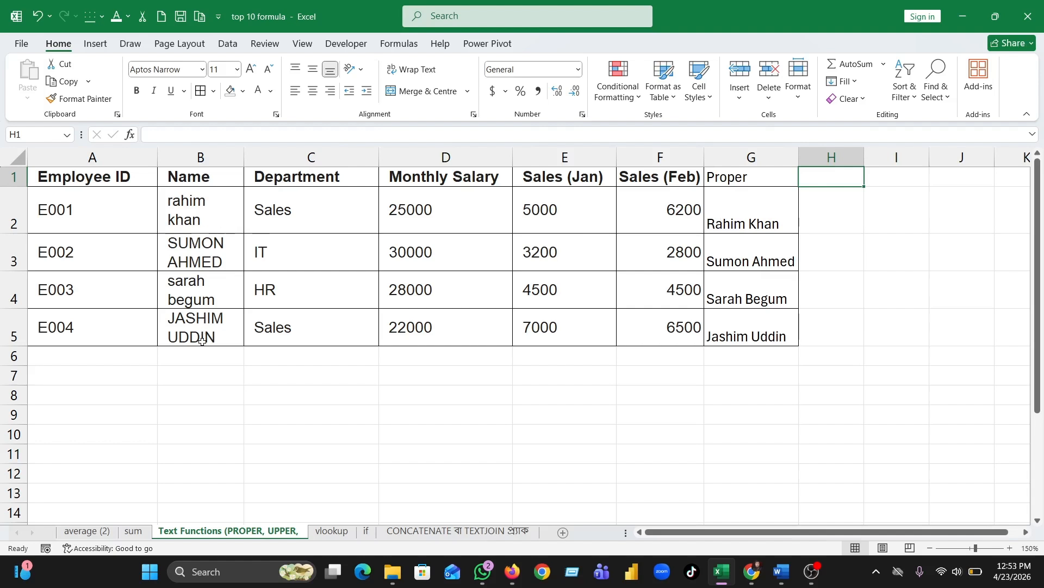
pyautogui.click(215, 255)
pyautogui.click(218, 288)
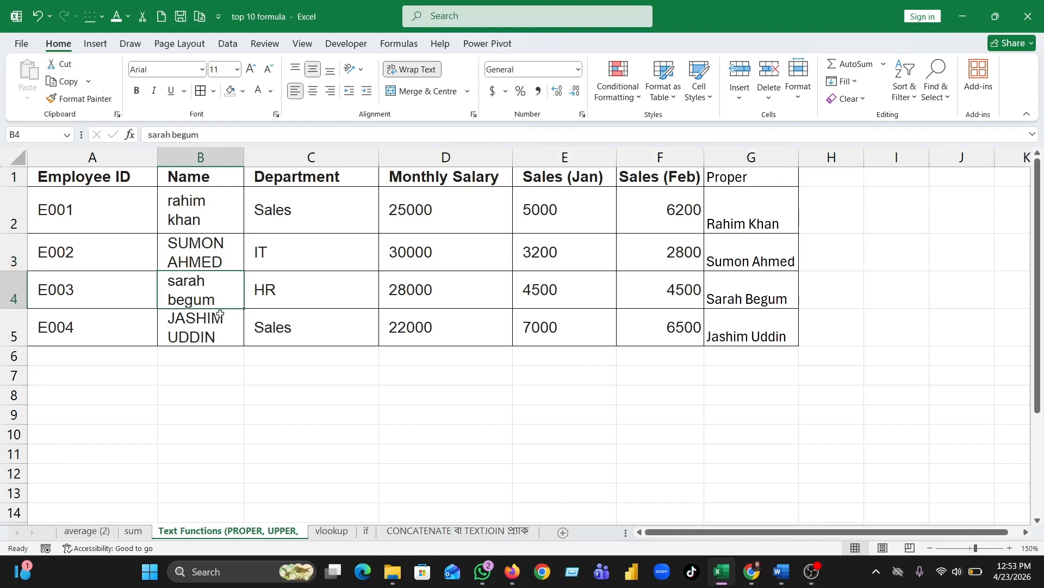
pyautogui.click(221, 324)
pyautogui.click(223, 265)
pyautogui.click(213, 221)
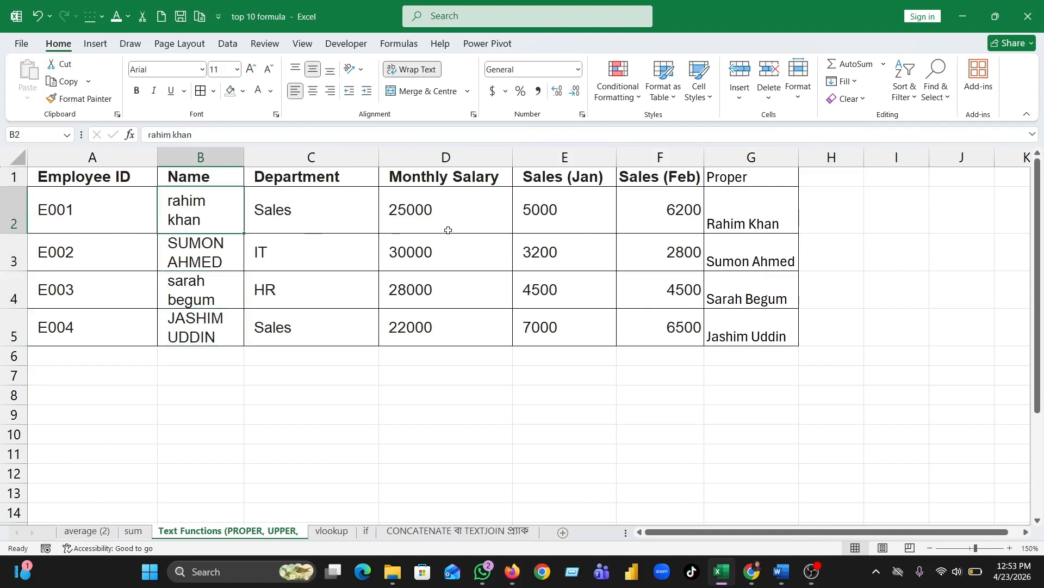
# - Enter the heading Upper in H1, next to the Proper column
pyautogui.click(839, 177)
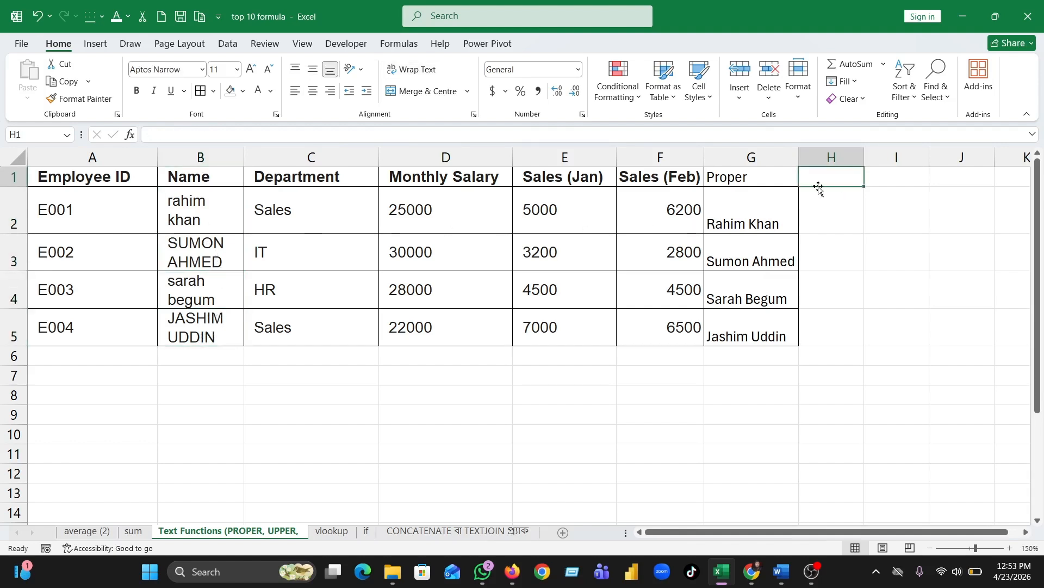
pyautogui.write('Upper')
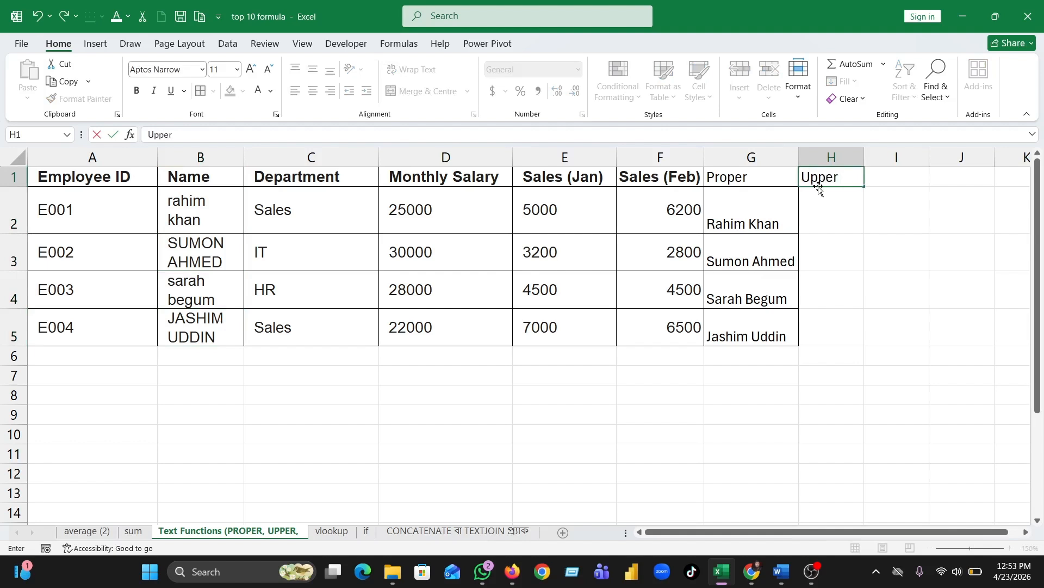
pyautogui.press('Return')
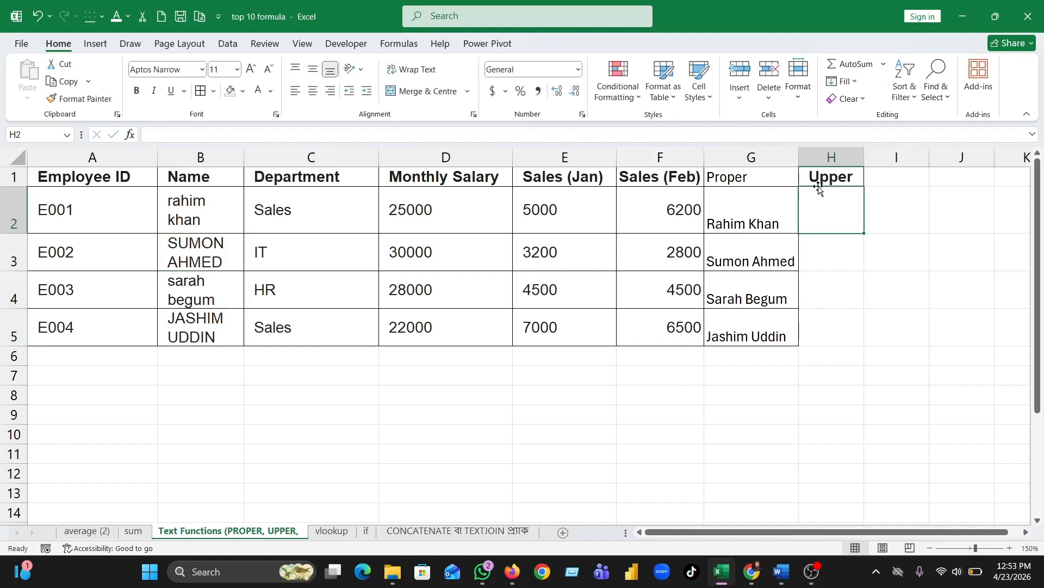
# - Enter the formula =UPPER(B2) in H2 to convert the employee's name to uppercase
pyautogui.write('=u')
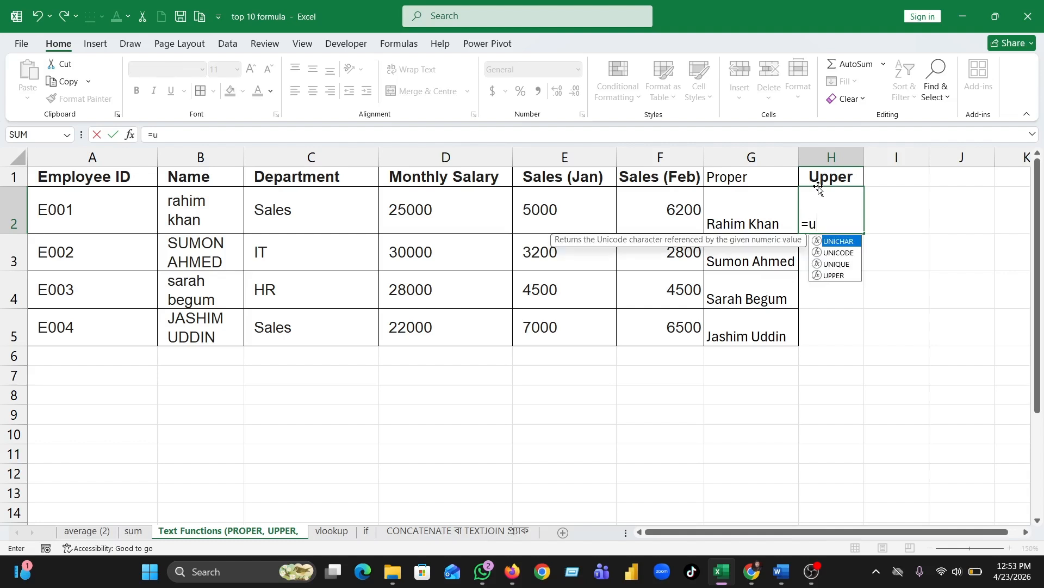
pyautogui.write('pper')
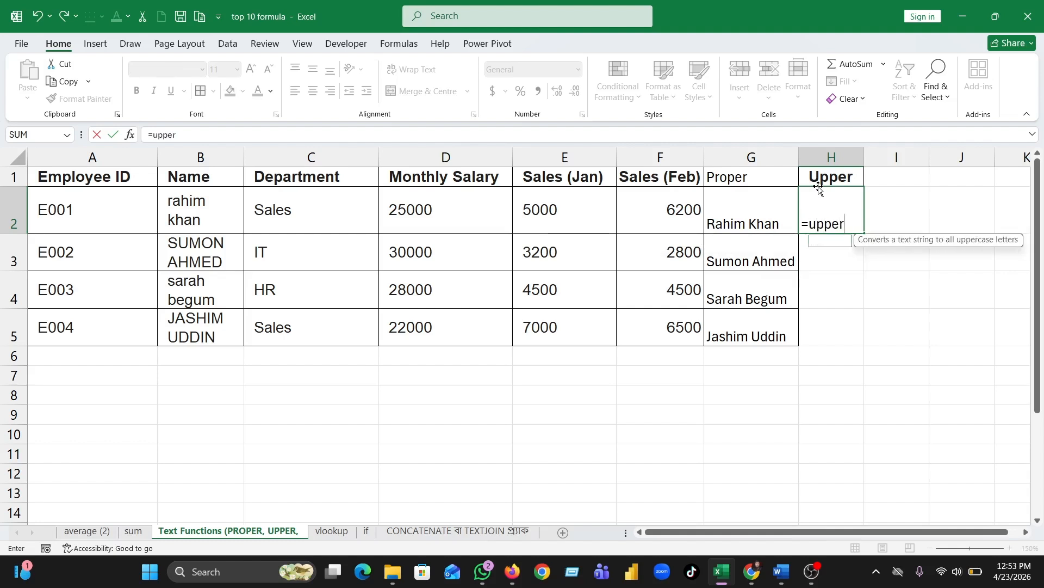
pyautogui.press('Tab')
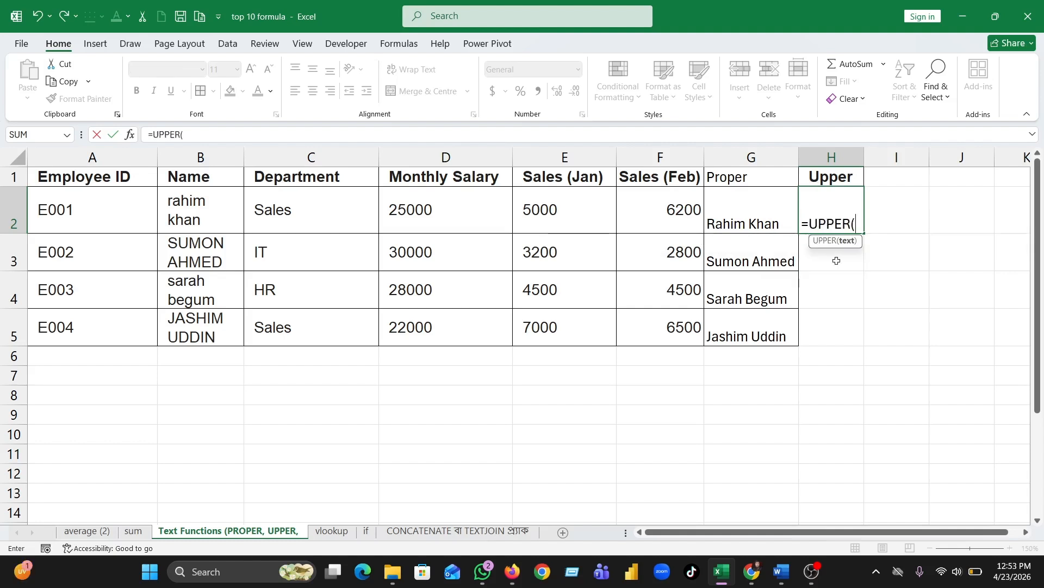
pyautogui.click(200, 227)
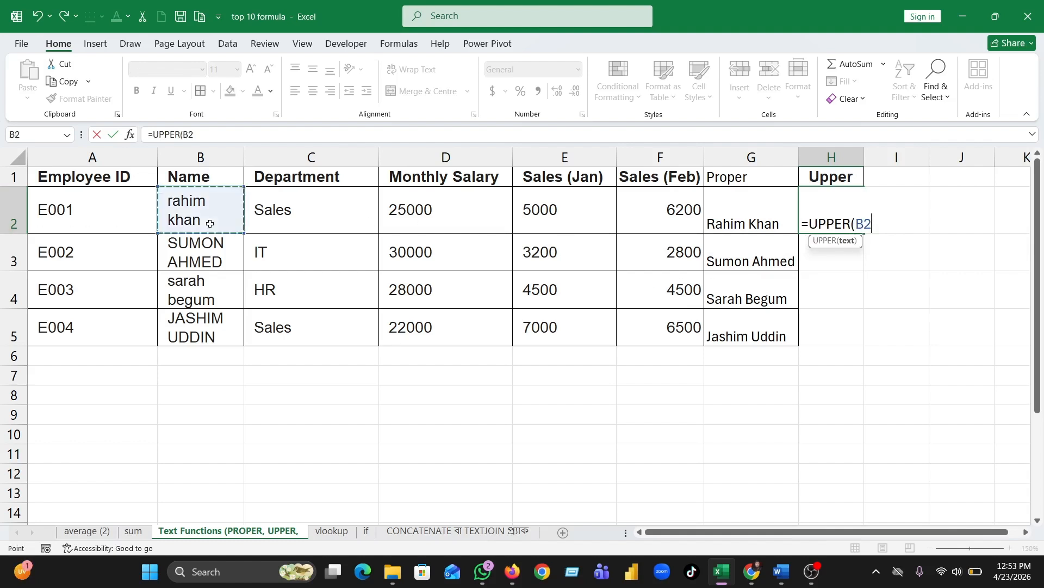
pyautogui.write(')')
pyautogui.press('Return')
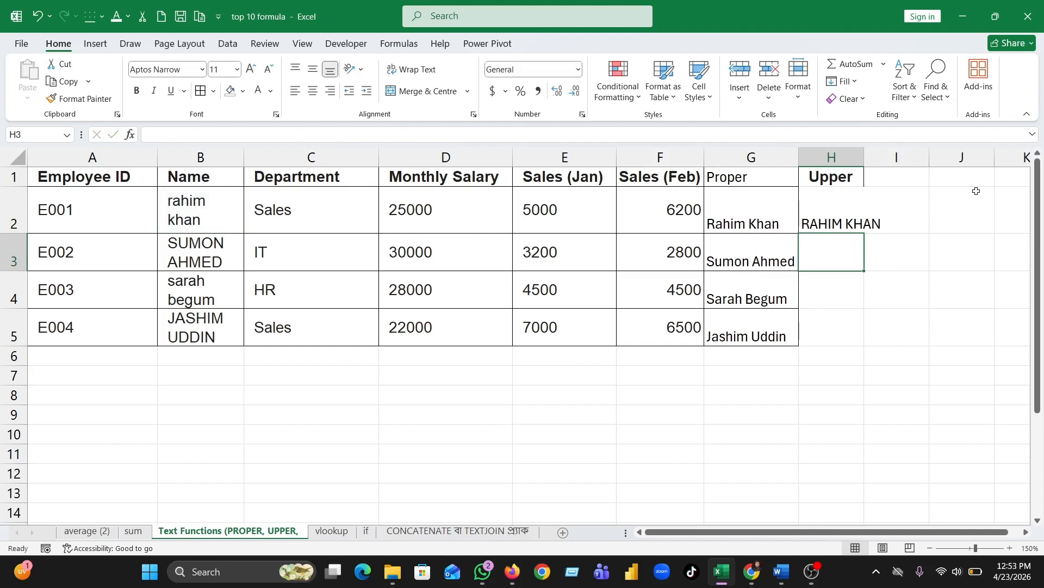
# - Fill the UPPER formula from H2 down to H5 and autofit column H to the uppercase names
pyautogui.doubleClick(863, 157)
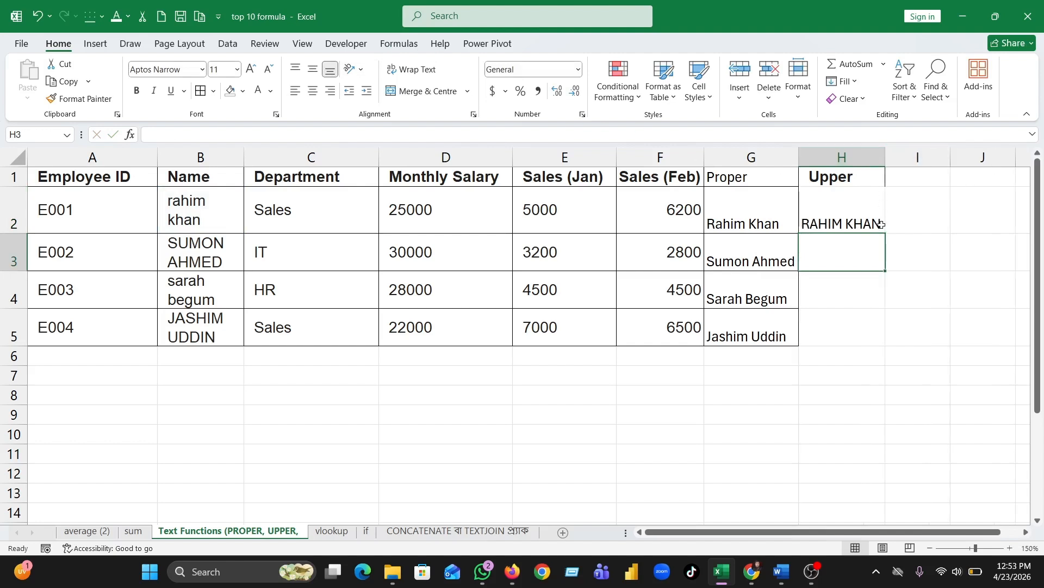
pyautogui.click(873, 215)
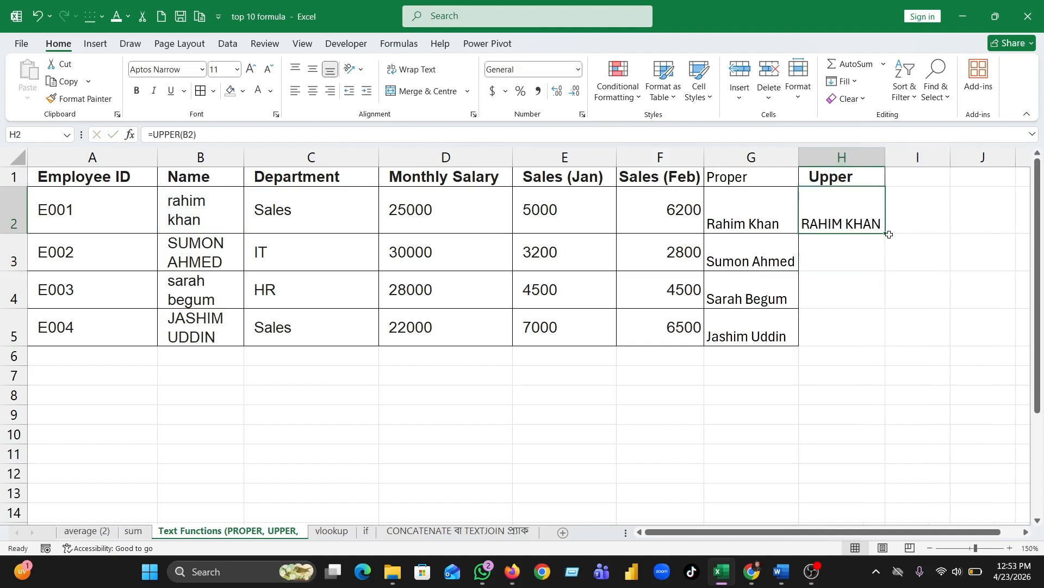
pyautogui.moveTo(892, 236); pyautogui.dragTo(866, 333)
pyautogui.click(848, 201)
pyautogui.moveTo(884, 237); pyautogui.dragTo(876, 338)
pyautogui.click(971, 289)
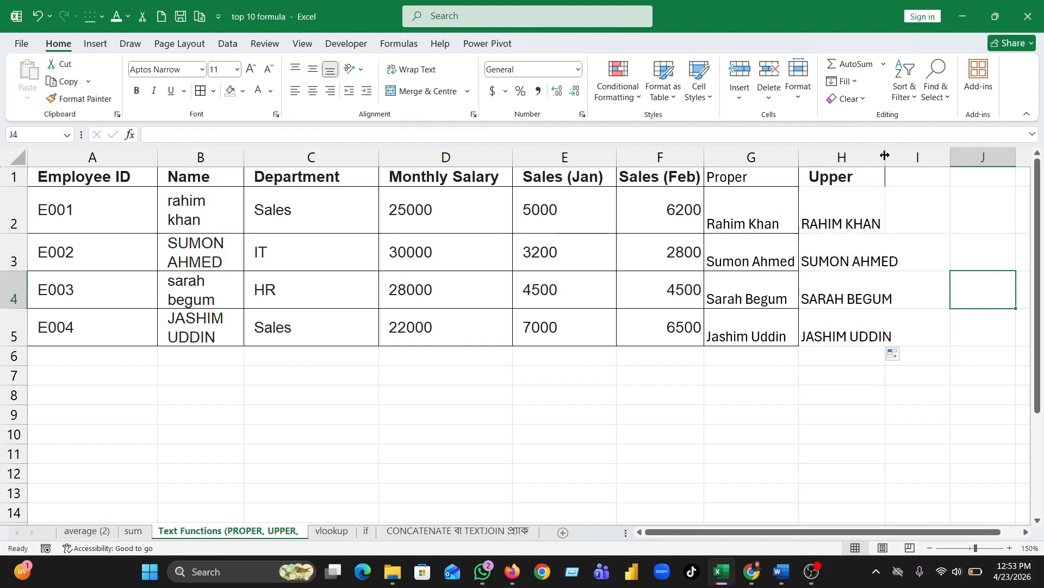
pyautogui.click(886, 155)
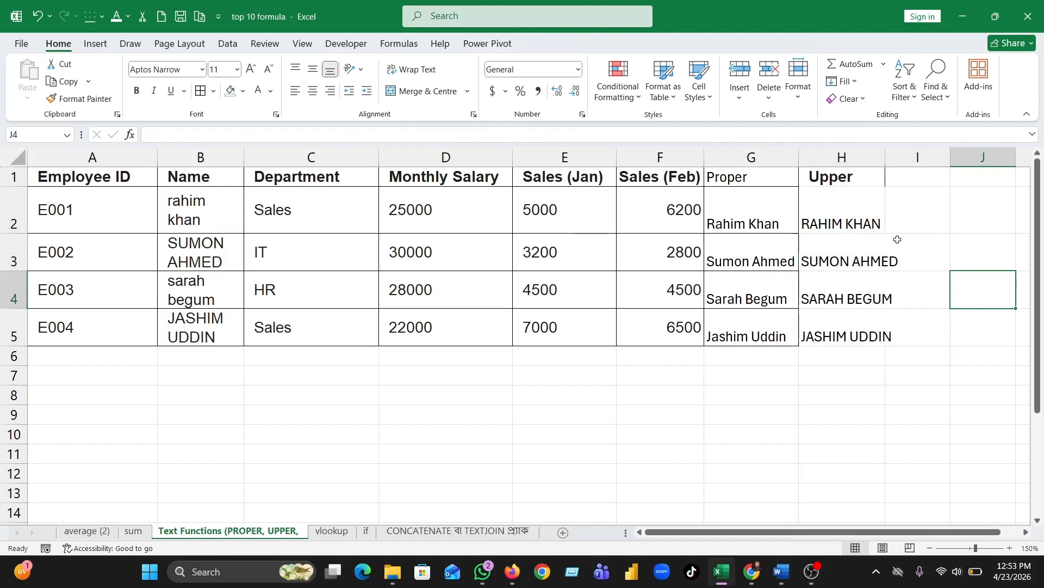
pyautogui.doubleClick(885, 158)
pyautogui.click(803, 441)
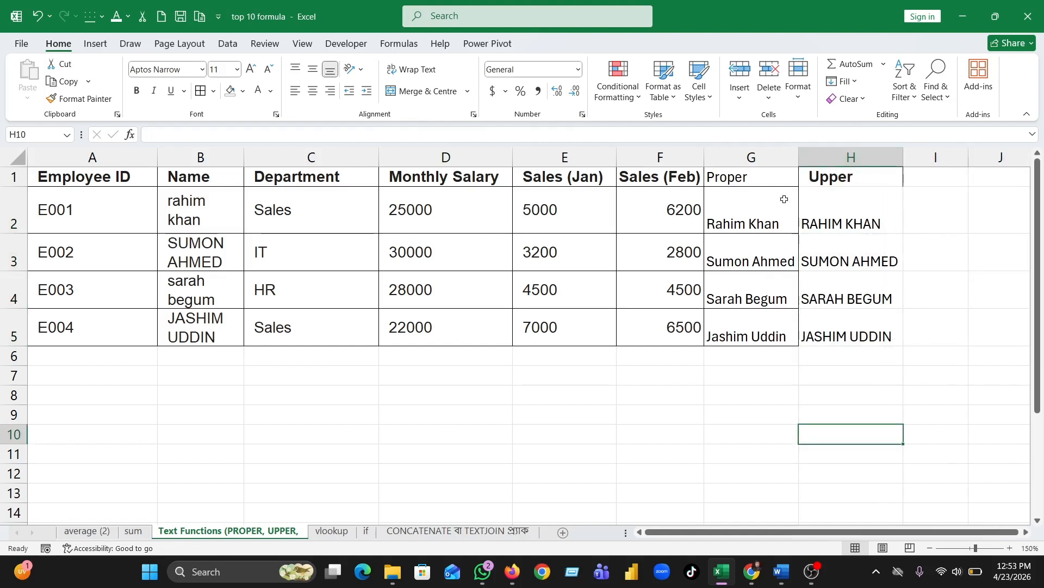
# - Apply borders to all cells in G1:H5 and make the Proper heading in G1 bold
pyautogui.moveTo(765, 185); pyautogui.dragTo(876, 334)
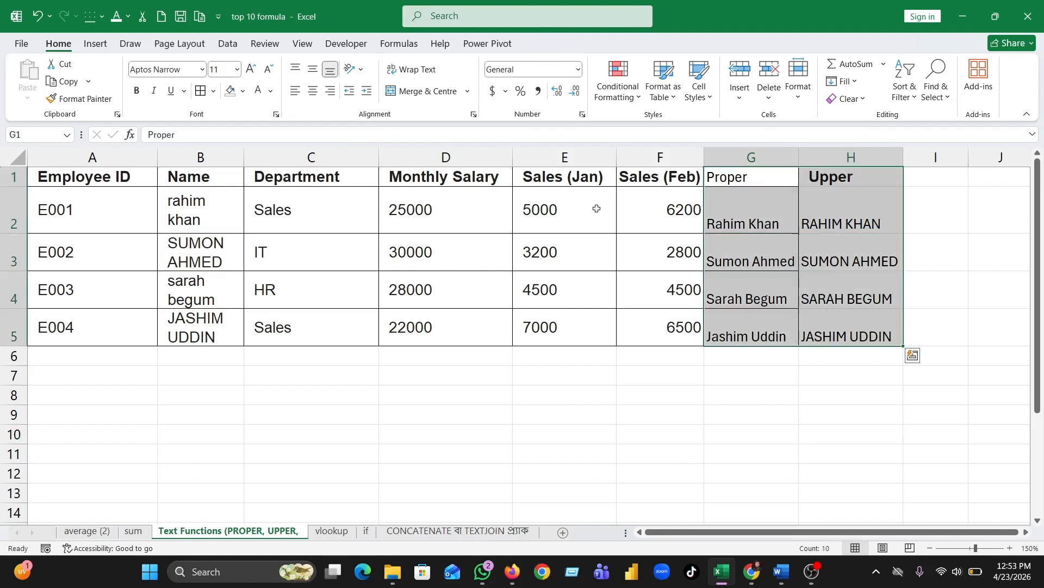
pyautogui.click(200, 90)
pyautogui.click(613, 471)
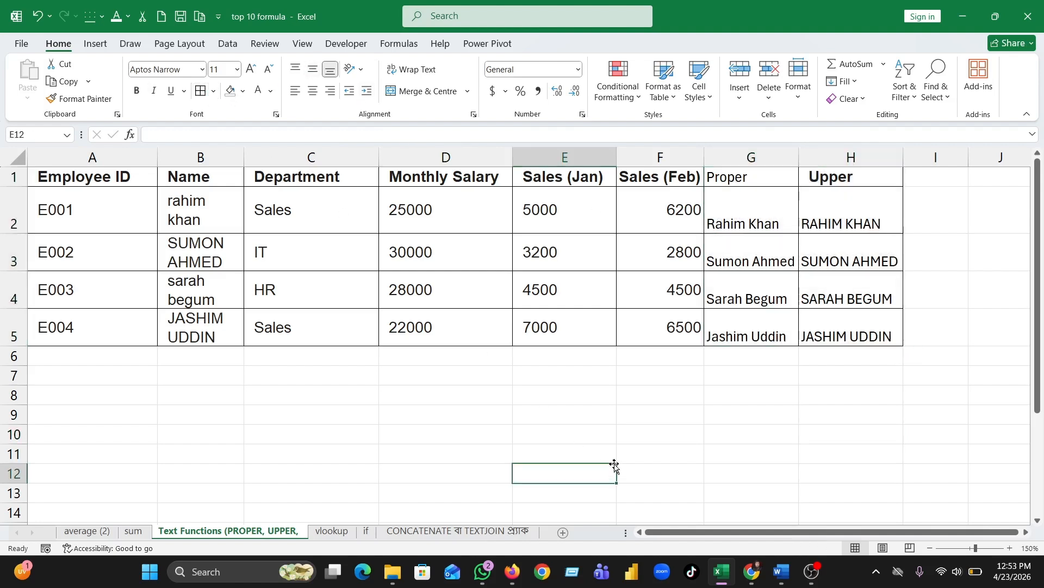
pyautogui.click(743, 183)
pyautogui.click(136, 90)
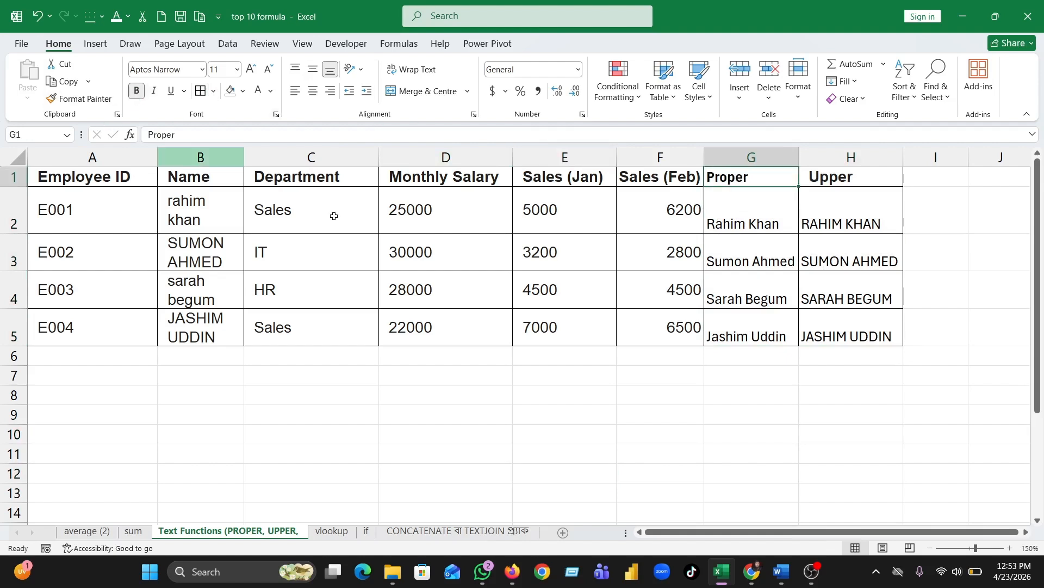
pyautogui.click(797, 406)
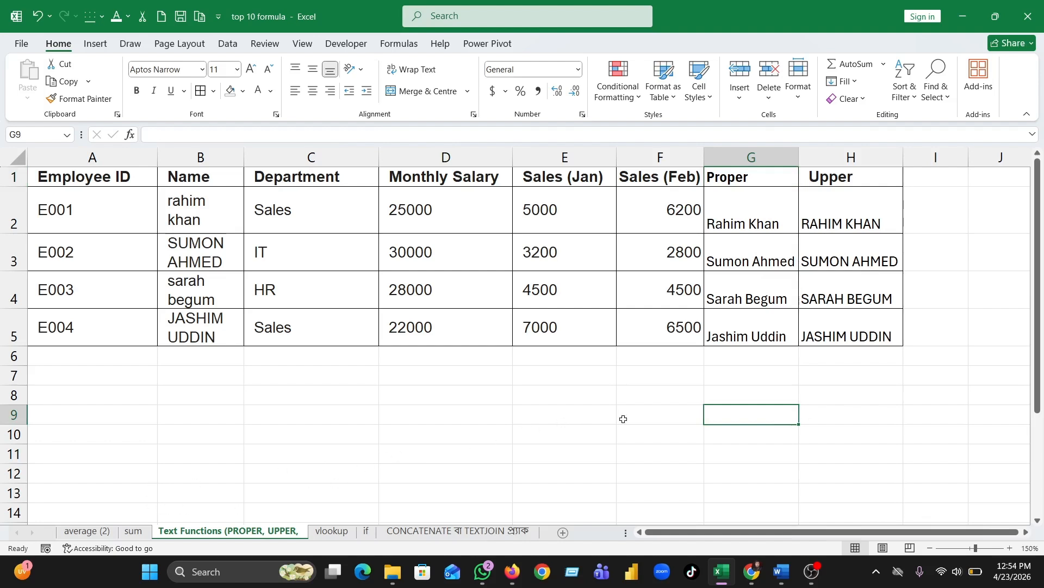
pyautogui.click(537, 434)
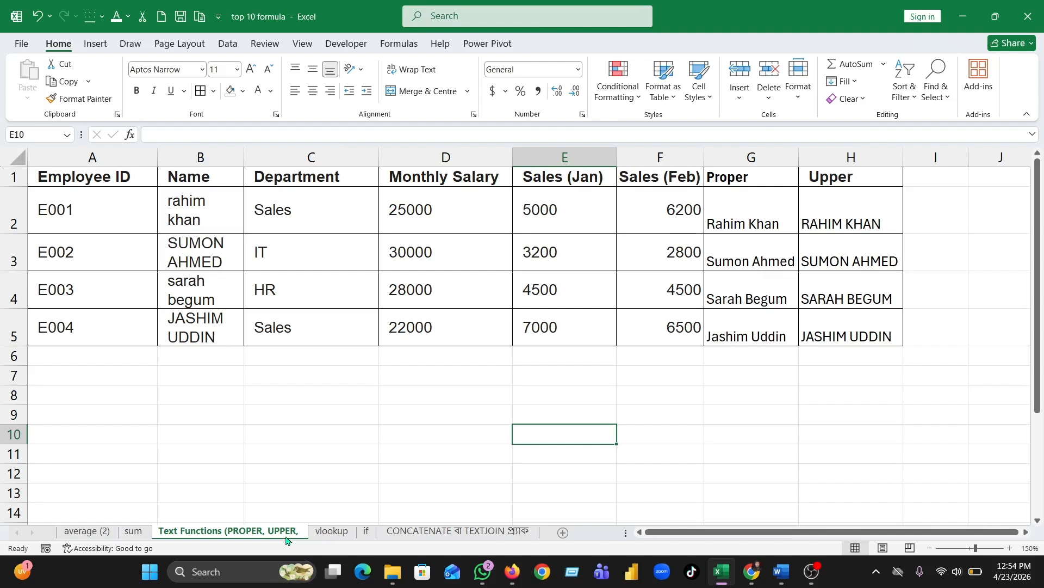
# - Enter the heading Lower in I1, dismissing the chat notification that covers the sheet
pyautogui.click(918, 172)
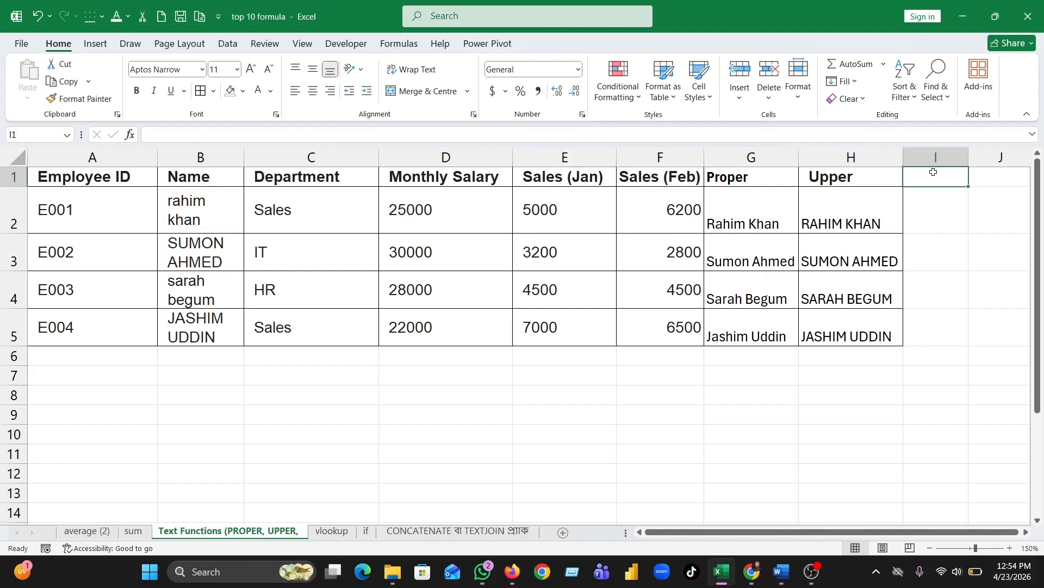
pyautogui.write('Lo')
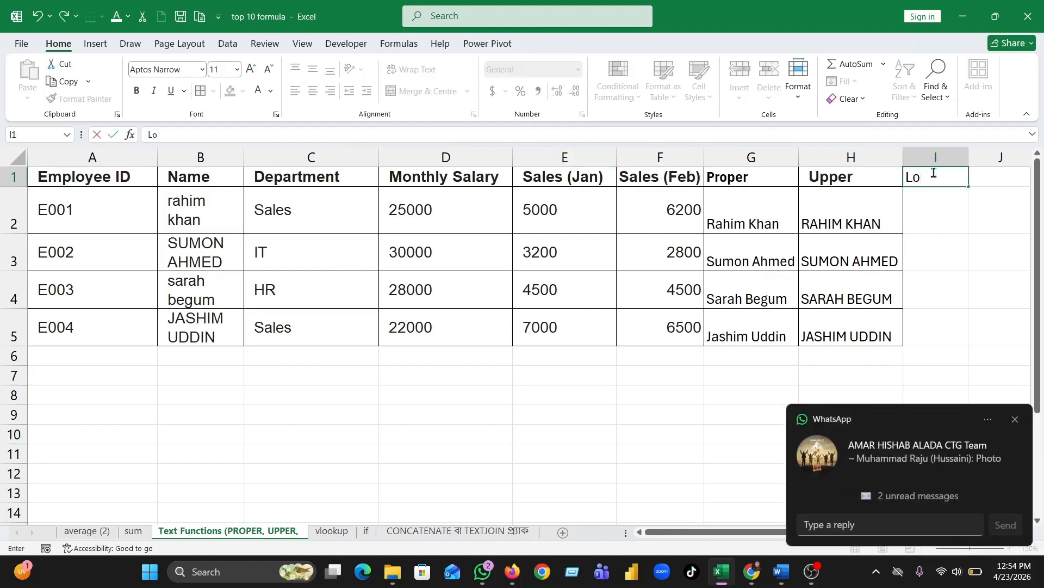
pyautogui.click(1015, 419)
pyautogui.write('wer')
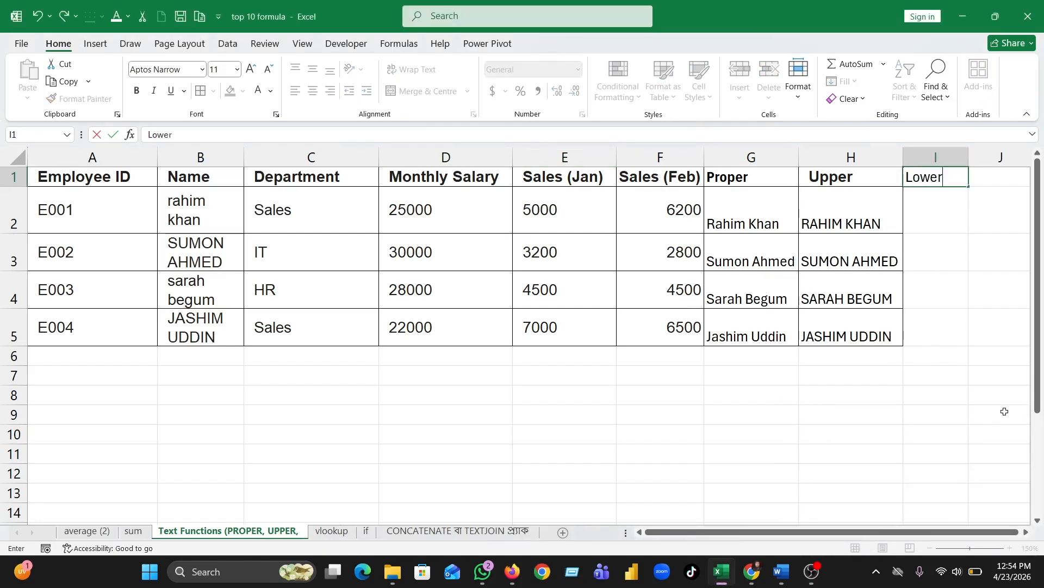
pyautogui.click(916, 197)
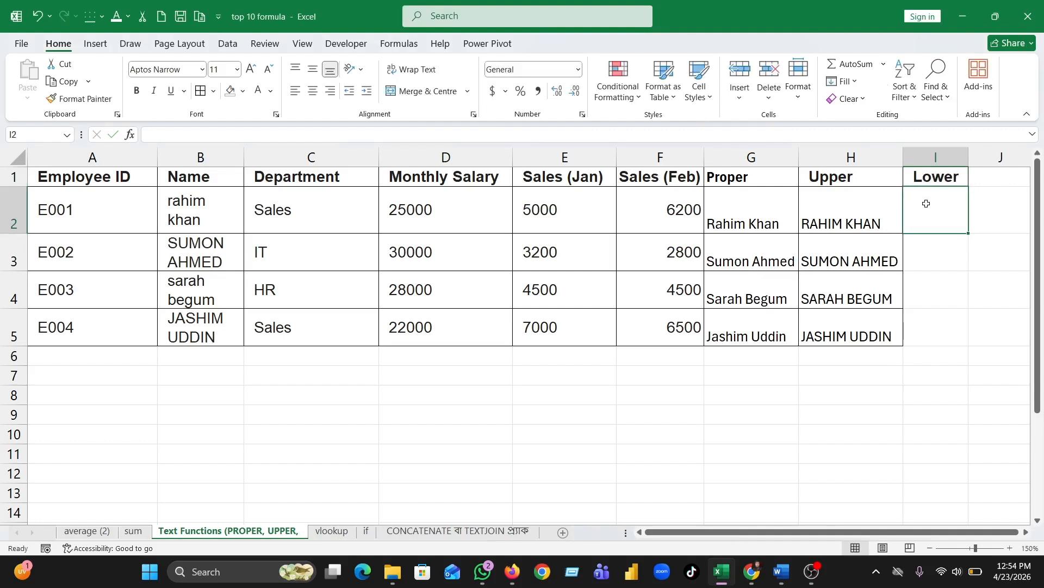
# - Enter the formula =LOWER(B2) in I2 to convert the employee's name to lowercase
pyautogui.write('=low')
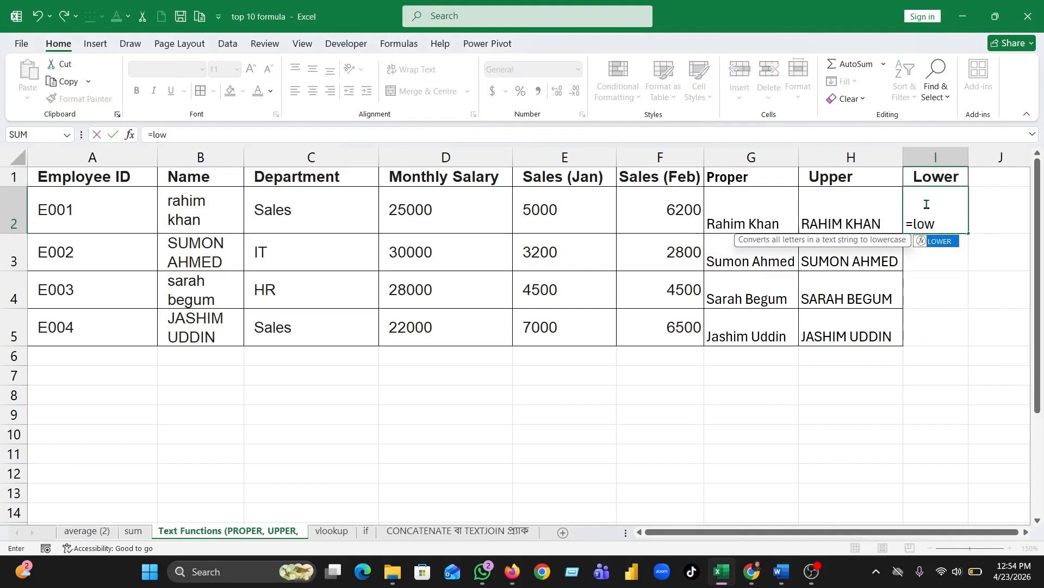
pyautogui.write('er')
pyautogui.press('Tab')
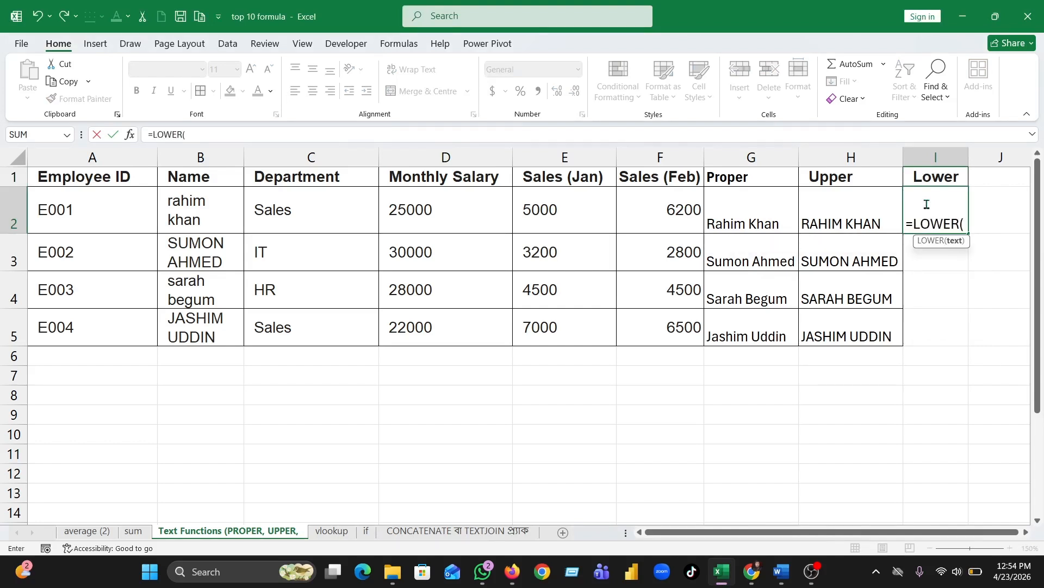
pyautogui.click(172, 211)
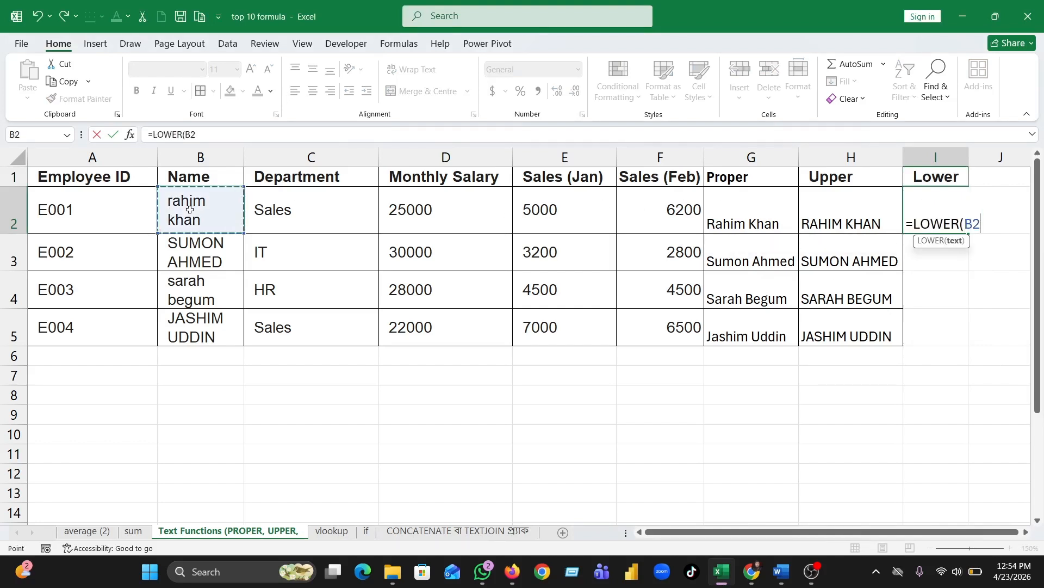
pyautogui.write(')')
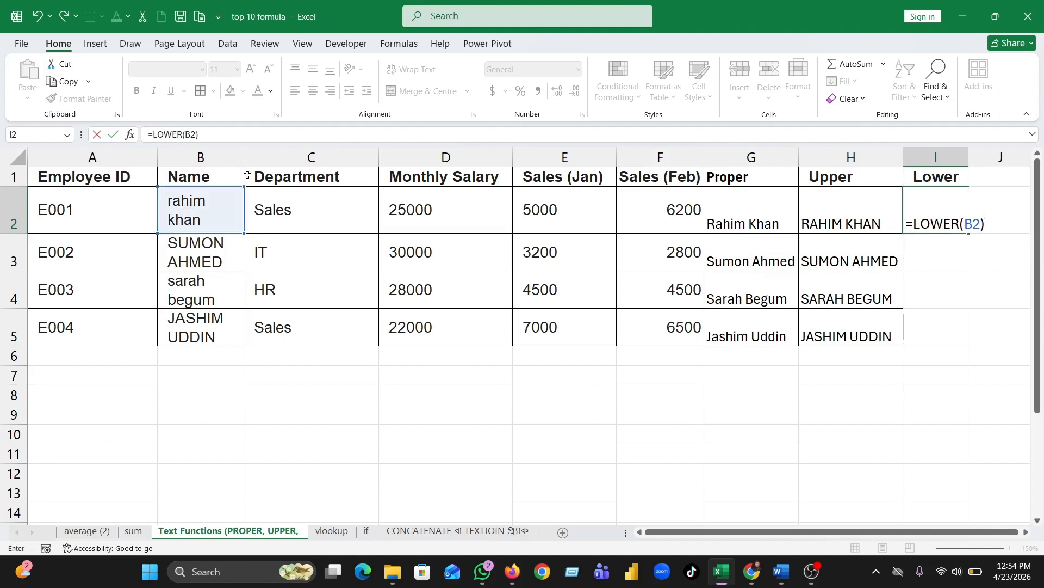
pyautogui.press('Return')
pyautogui.click(921, 208)
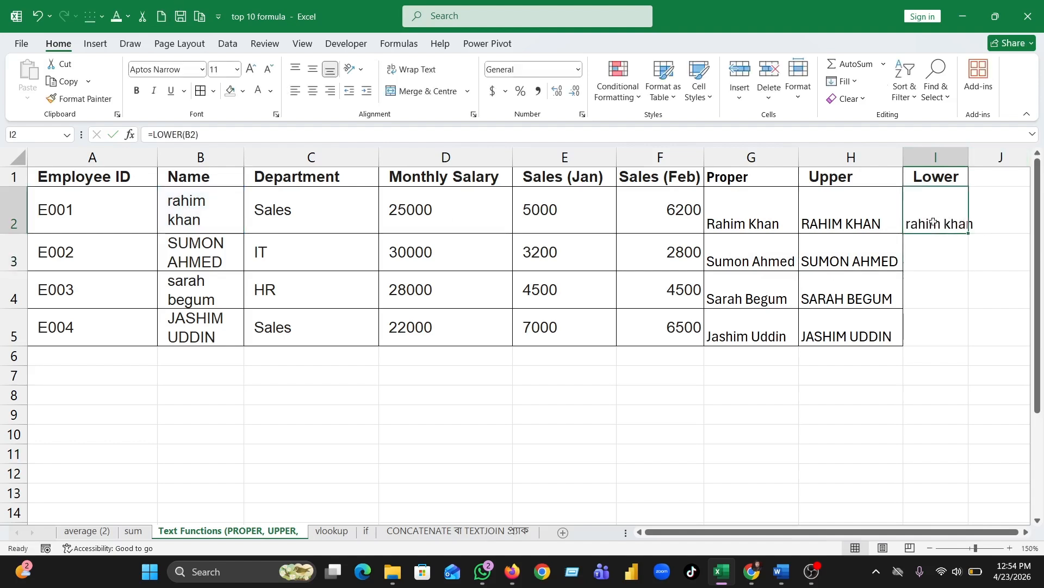
# - Fill the LOWER formula from I2 down to I5 and autofit column I to the lowercase names
pyautogui.click(972, 236)
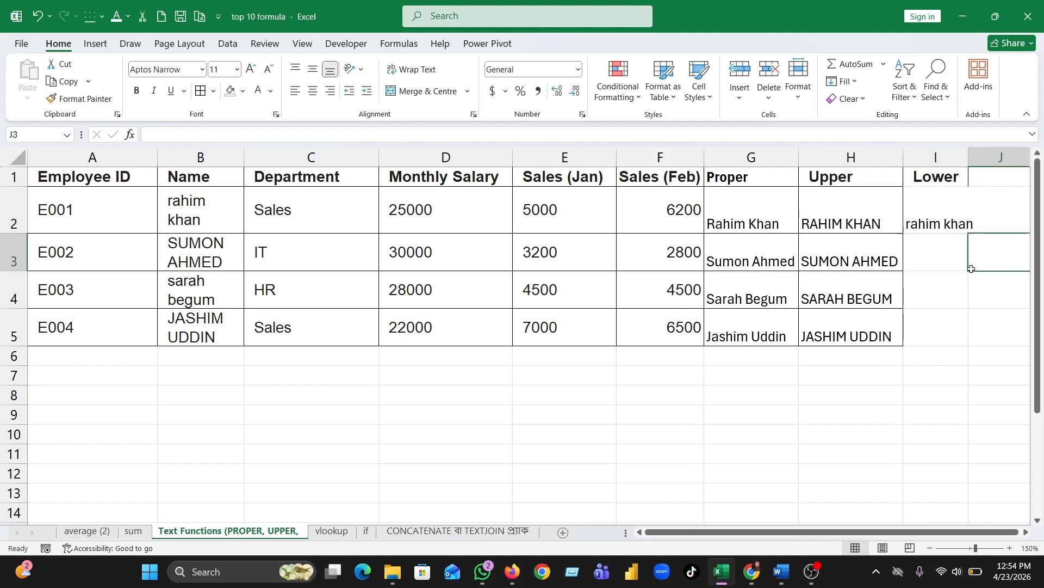
pyautogui.click(939, 200)
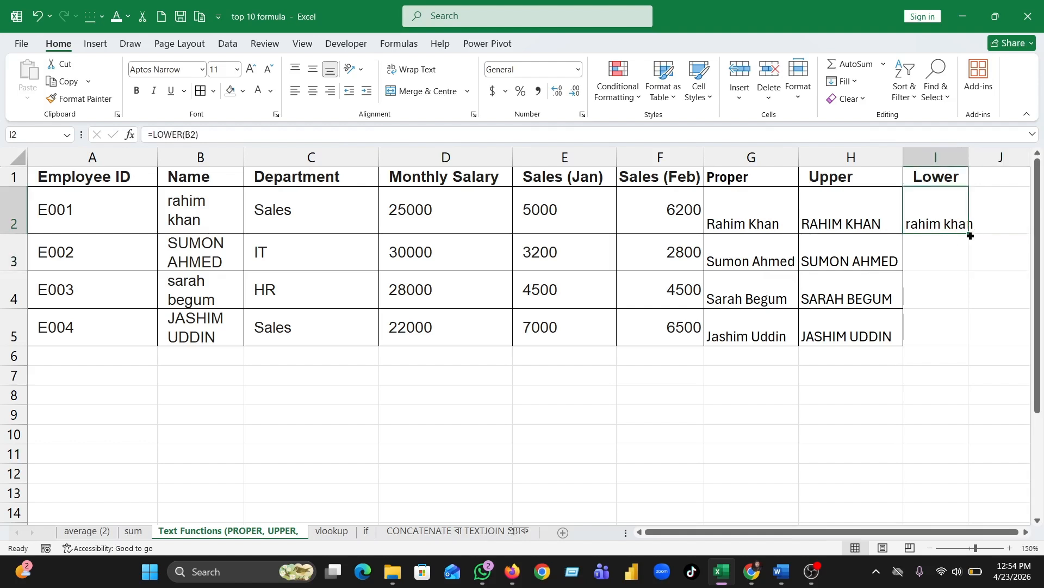
pyautogui.moveTo(971, 235); pyautogui.dragTo(969, 346)
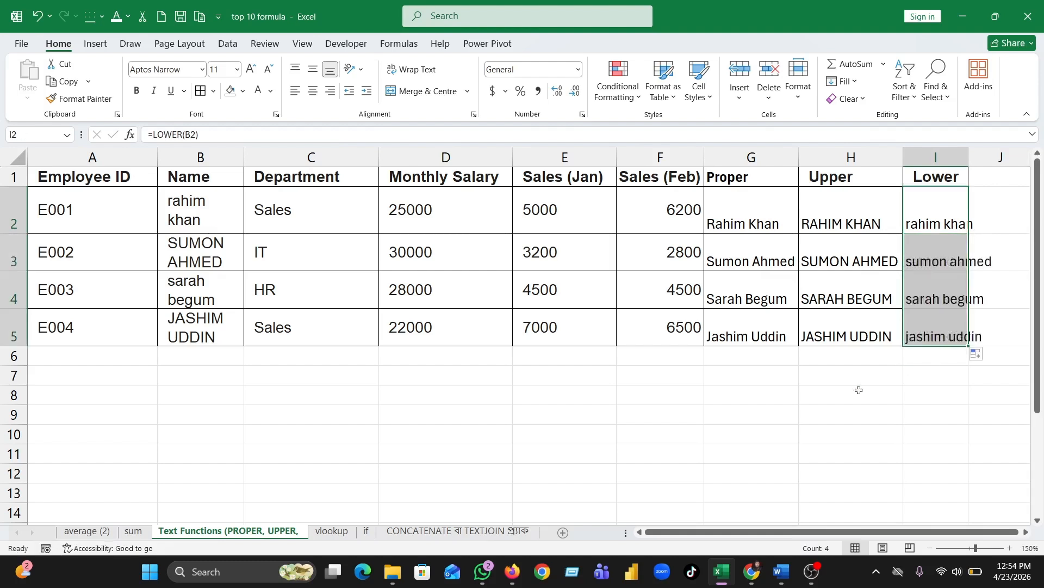
pyautogui.click(859, 390)
pyautogui.doubleClick(969, 158)
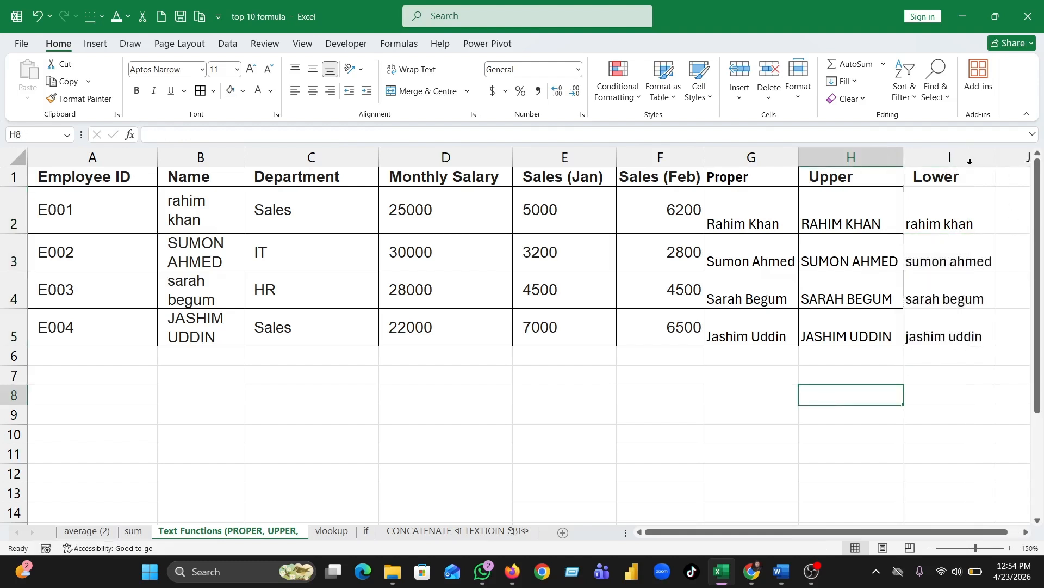
pyautogui.click(926, 392)
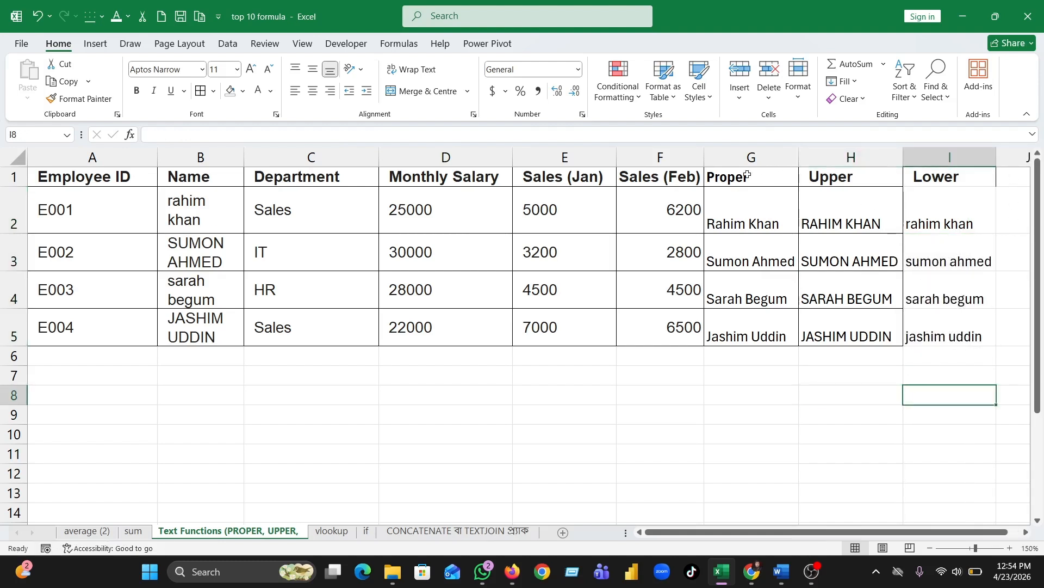
# - Apply all borders to the Proper, Upper and Lower columns in G1:I5
pyautogui.moveTo(747, 175); pyautogui.dragTo(971, 343)
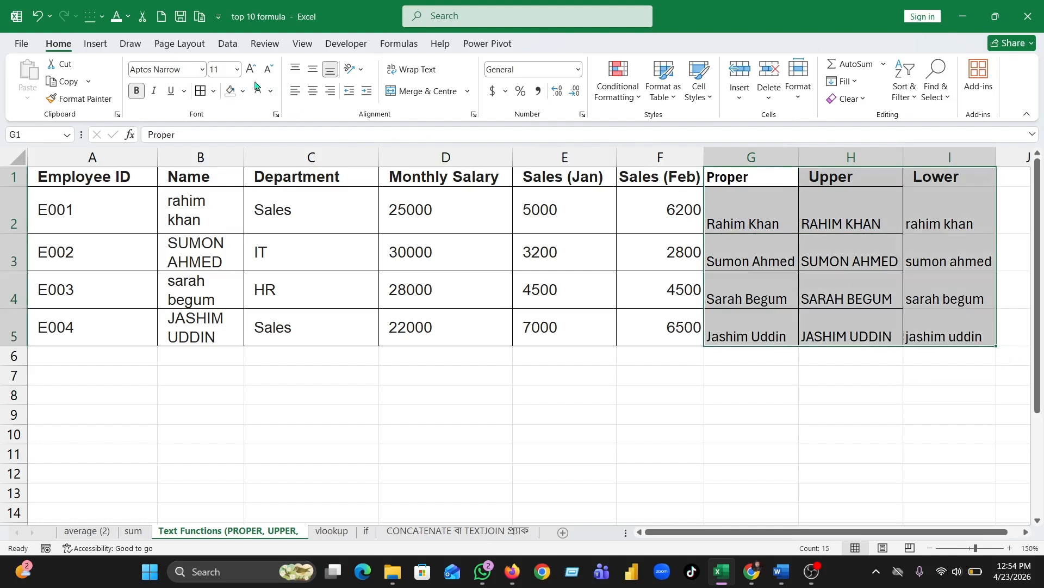
pyautogui.click(201, 92)
pyautogui.click(905, 415)
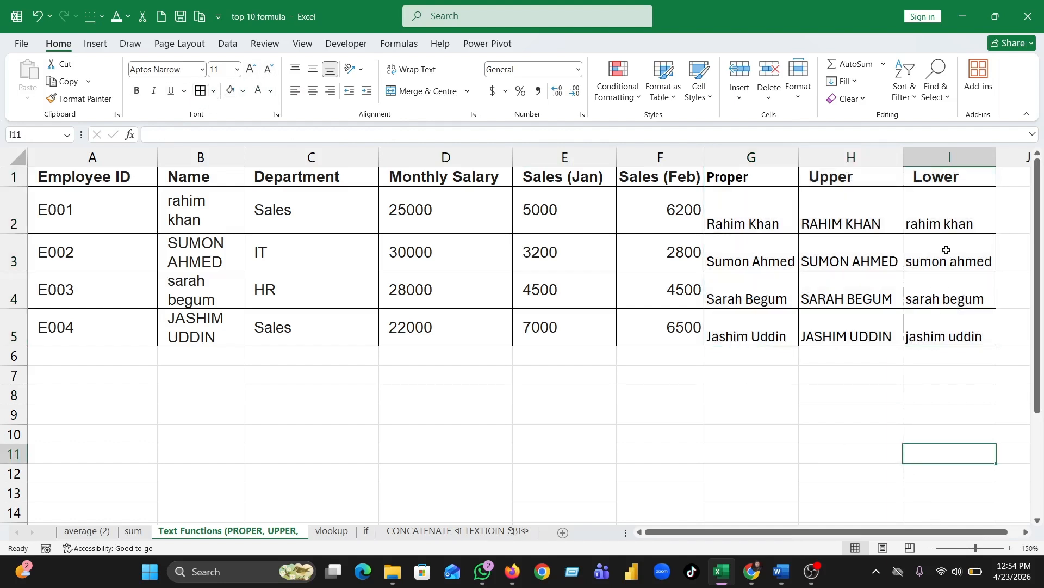
# - Review the LOWER formula in I2 and its reference to the employee's name
pyautogui.click(955, 207)
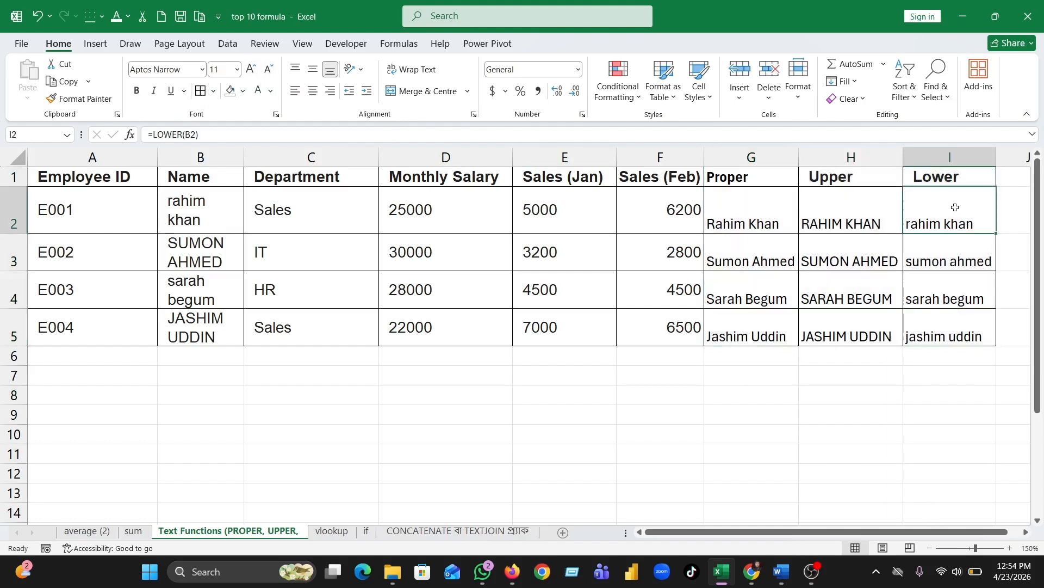
pyautogui.click(285, 136)
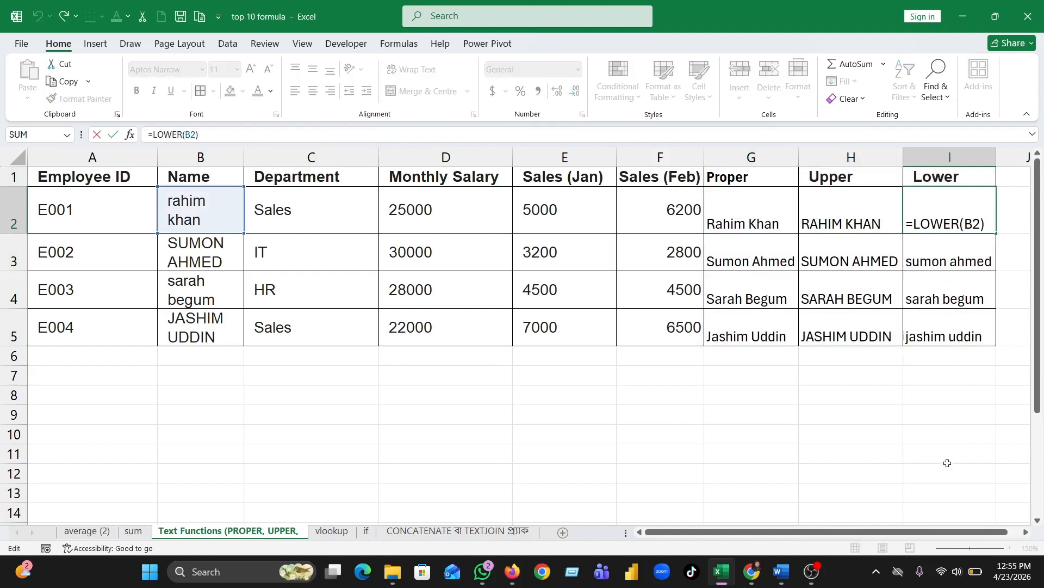
pyautogui.click(936, 412)
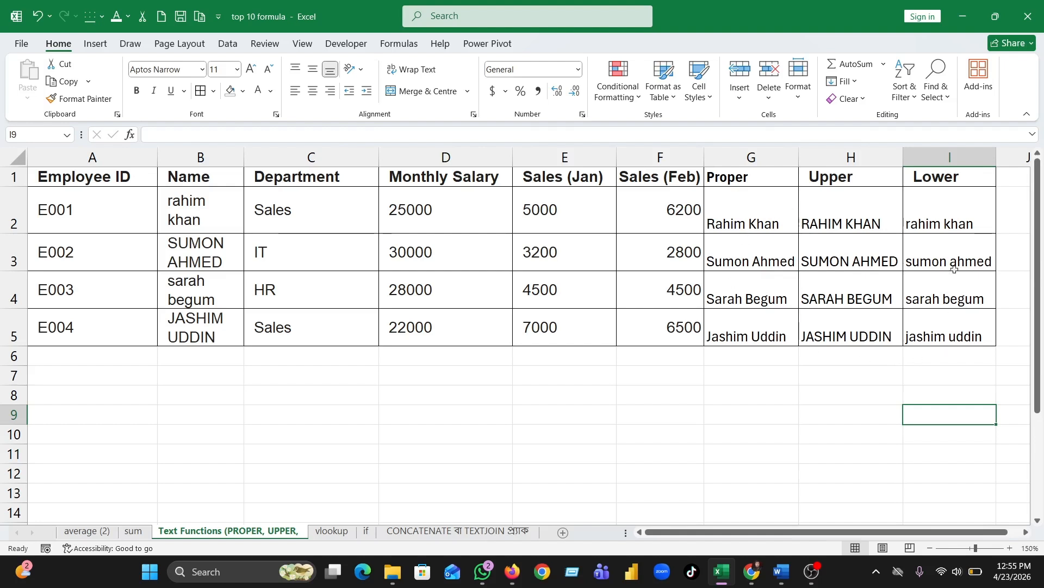
pyautogui.click(821, 409)
pyautogui.click(694, 433)
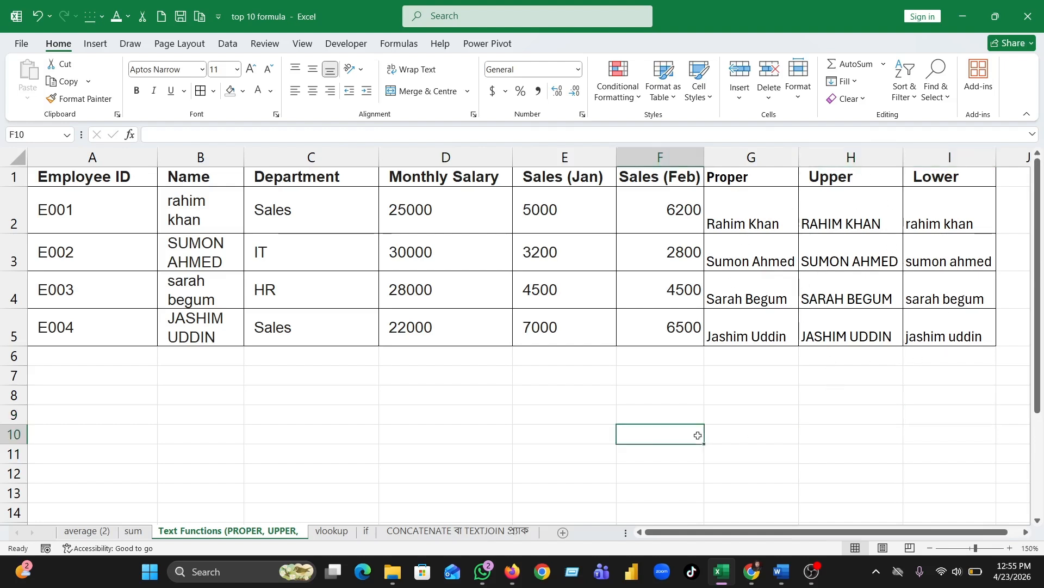
pyautogui.click(505, 432)
pyautogui.click(726, 457)
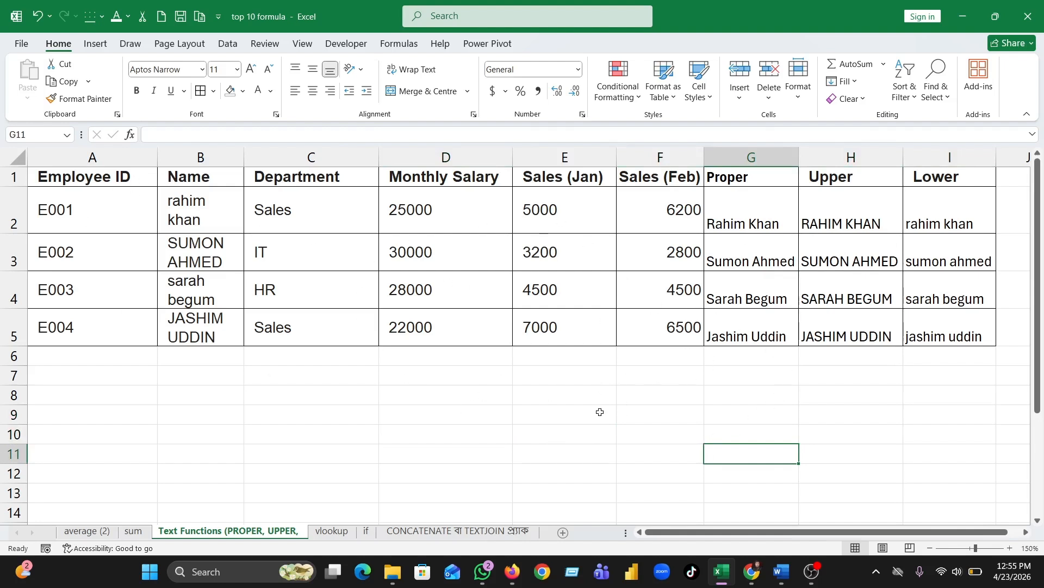
pyautogui.click(574, 436)
pyautogui.click(473, 425)
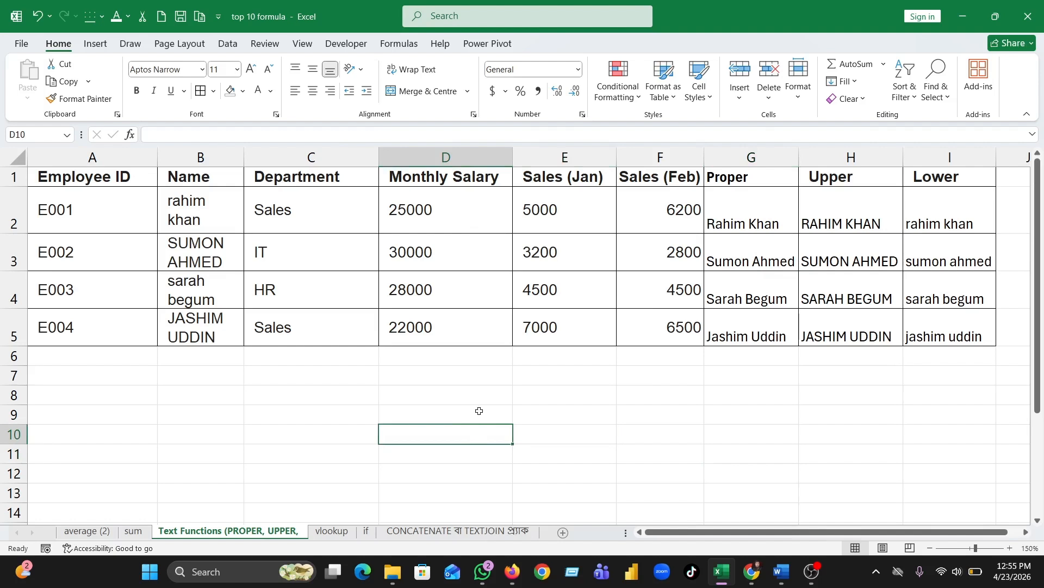
pyautogui.click(473, 400)
pyautogui.click(595, 426)
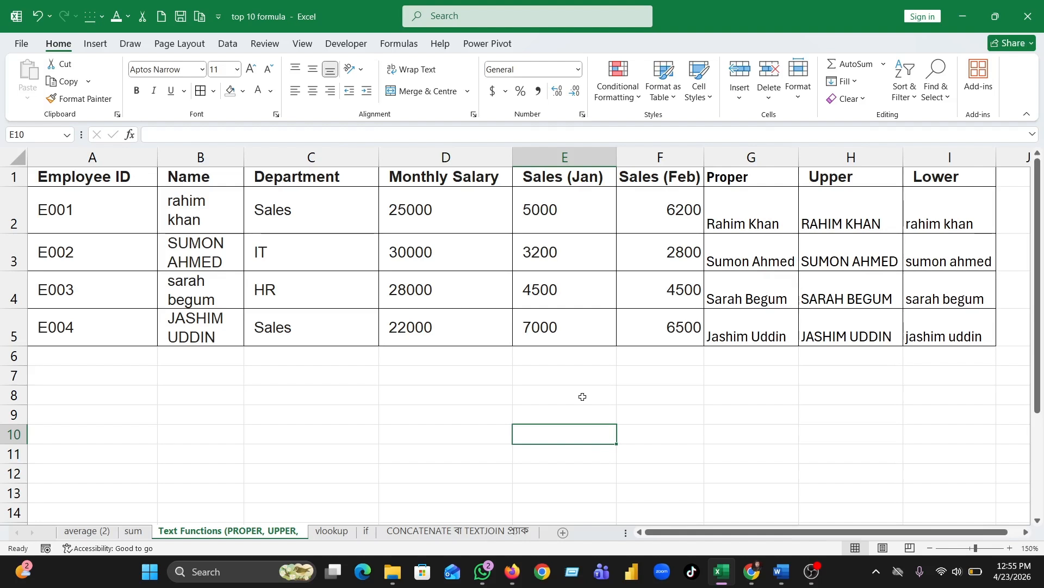
pyautogui.click(493, 395)
pyautogui.click(348, 398)
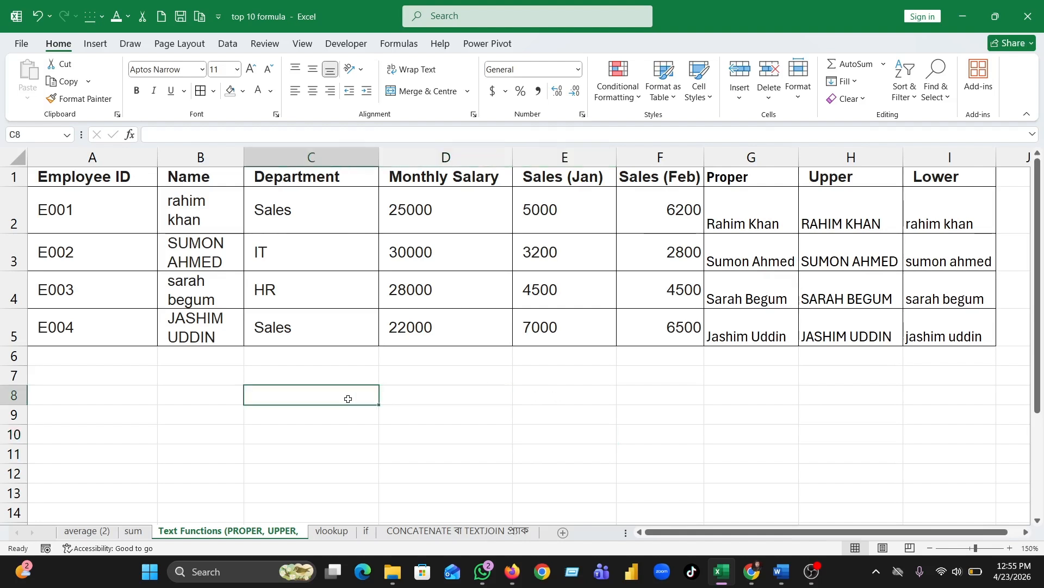
pyautogui.click(451, 450)
pyautogui.click(339, 402)
pyautogui.click(557, 420)
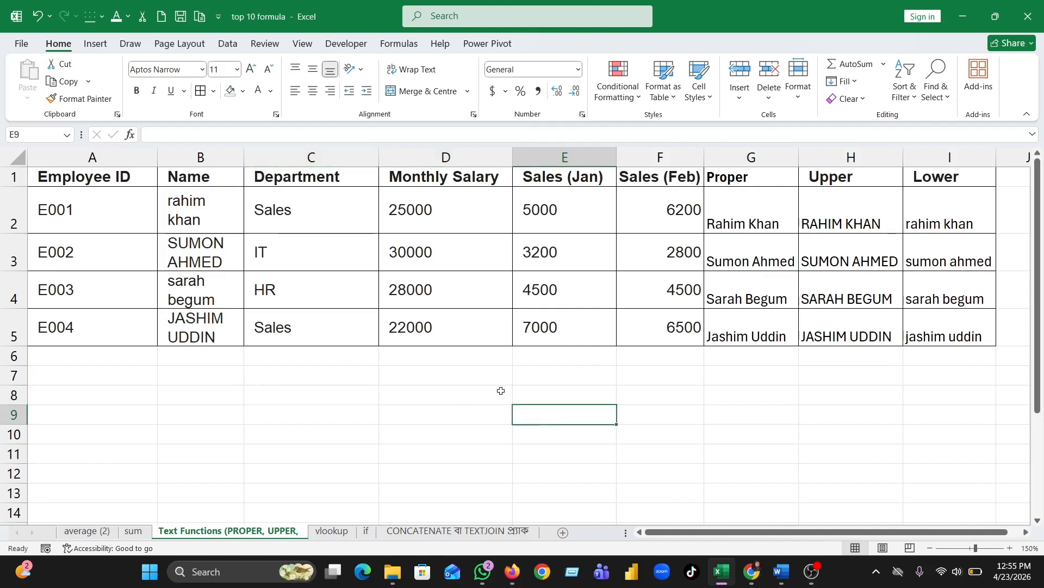
pyautogui.click(474, 377)
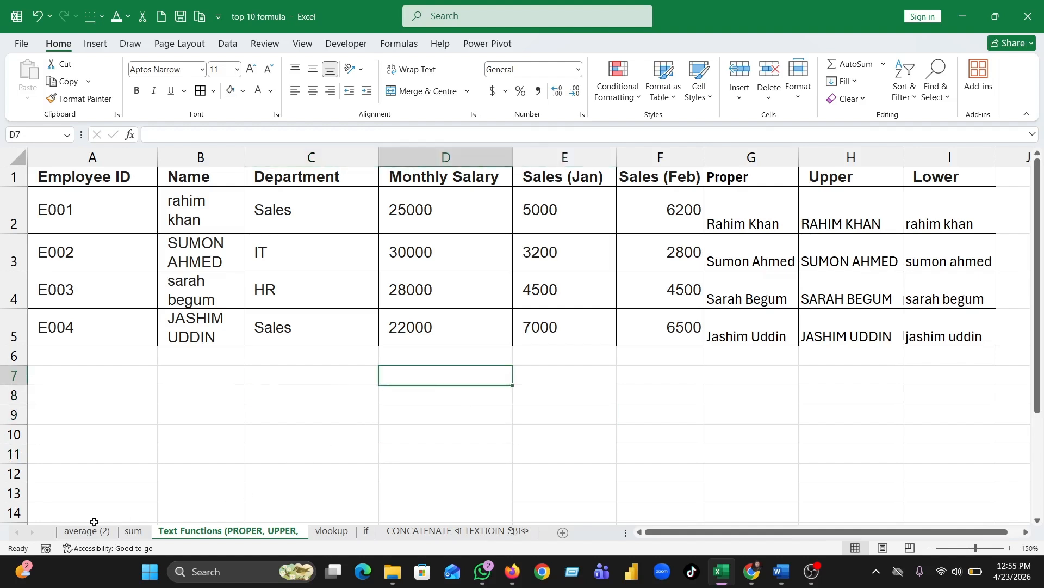
# - On the sum sheet, use AutoSum to total each employee's January and February sales in G2:G5
pyautogui.click(134, 531)
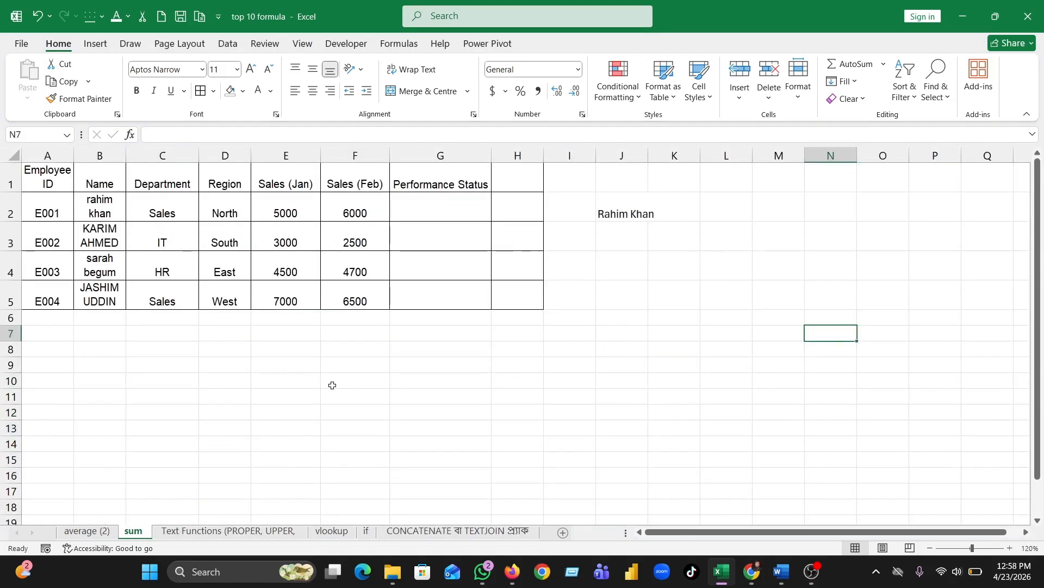
pyautogui.click(430, 217)
pyautogui.click(651, 294)
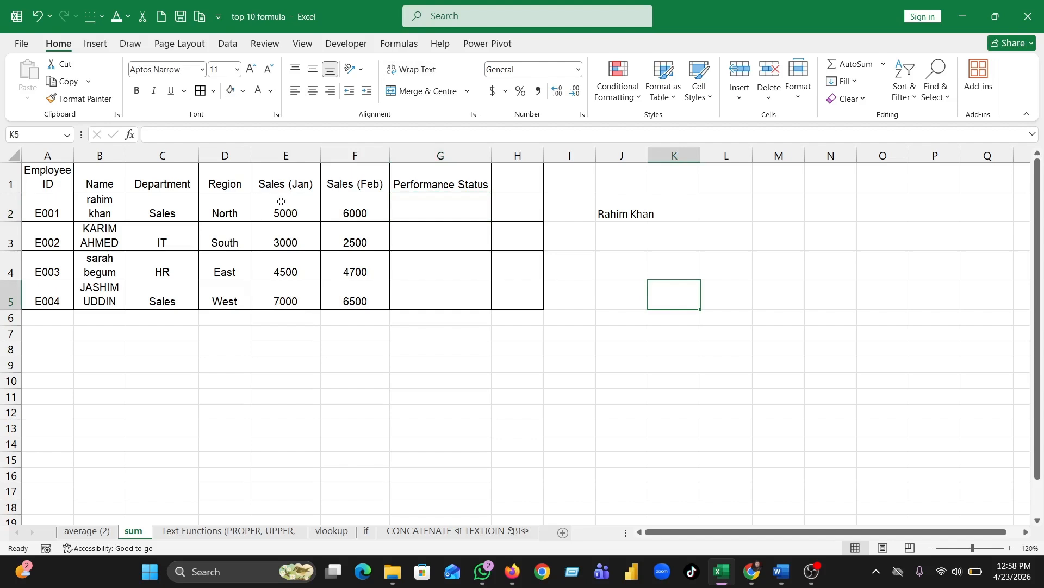
pyautogui.moveTo(281, 202); pyautogui.dragTo(418, 288)
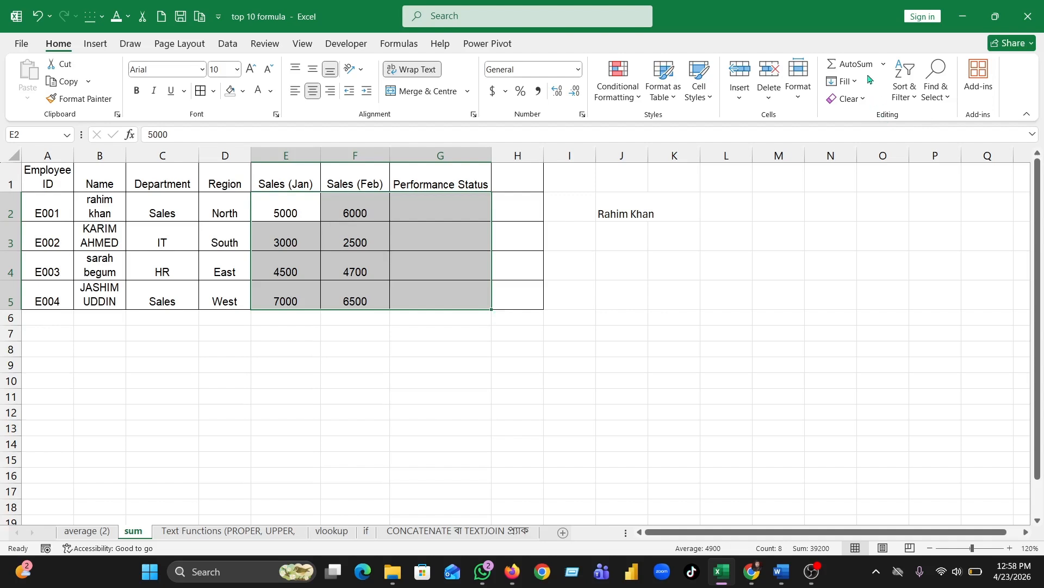
pyautogui.click(856, 64)
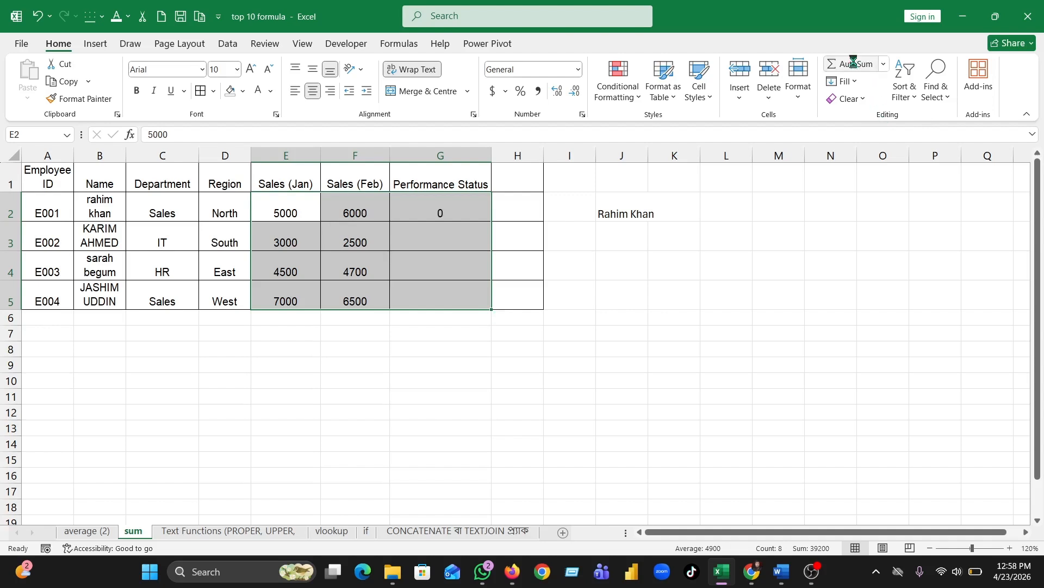
pyautogui.click(723, 272)
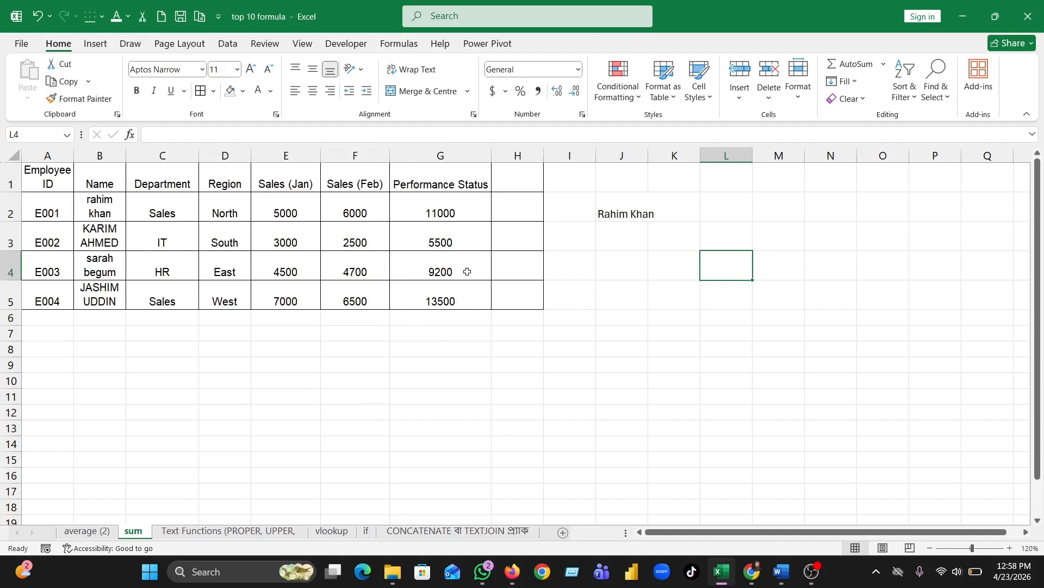
pyautogui.click(464, 204)
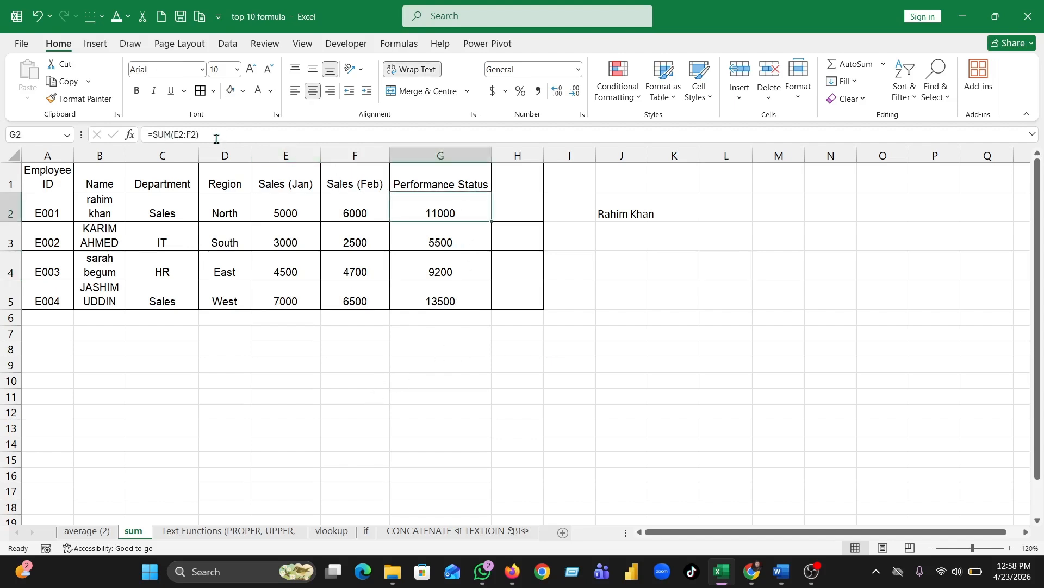
pyautogui.moveTo(216, 140); pyautogui.dragTo(121, 146)
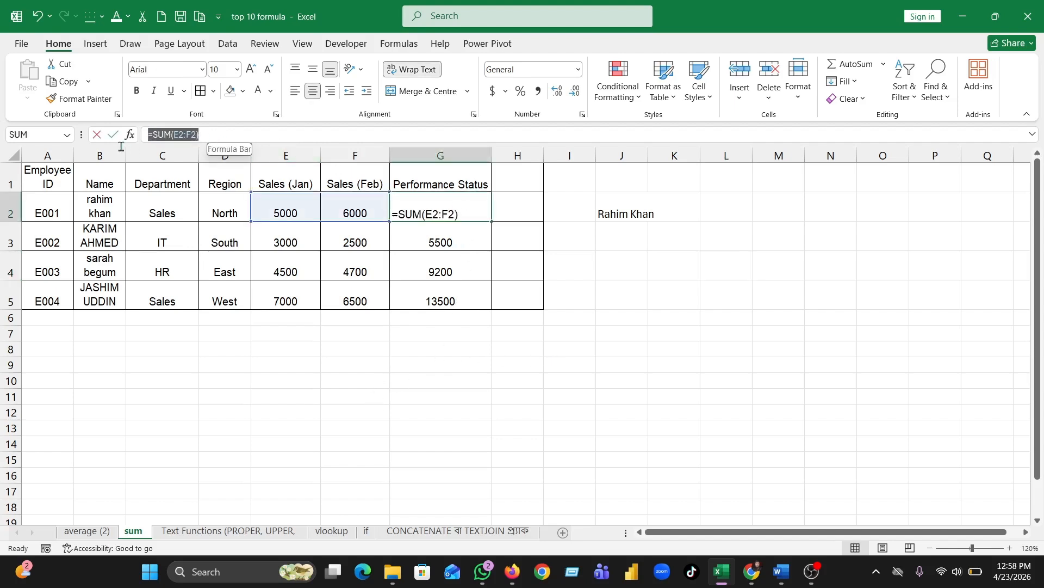
pyautogui.click(593, 347)
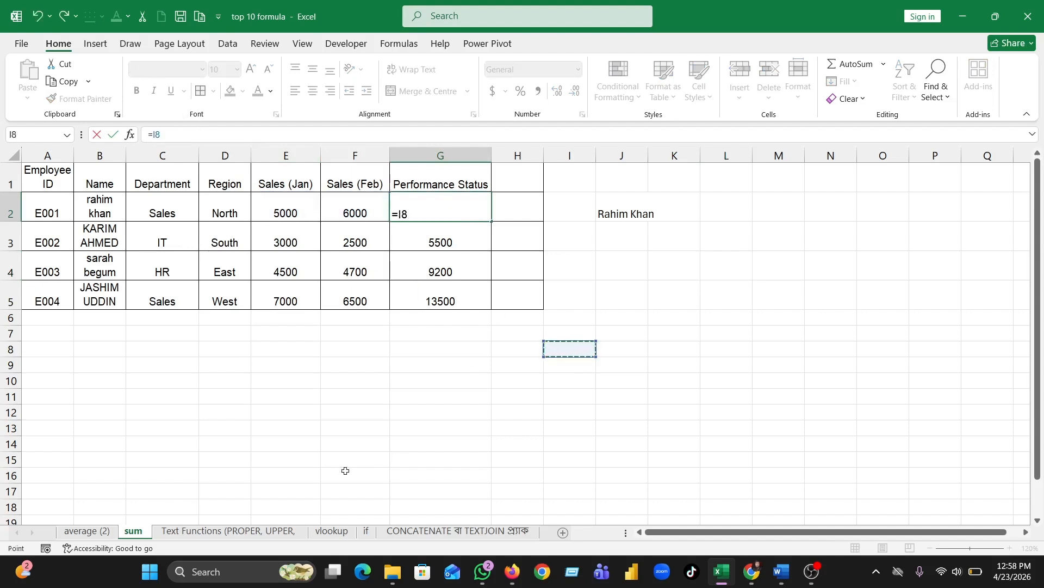
pyautogui.click(90, 536)
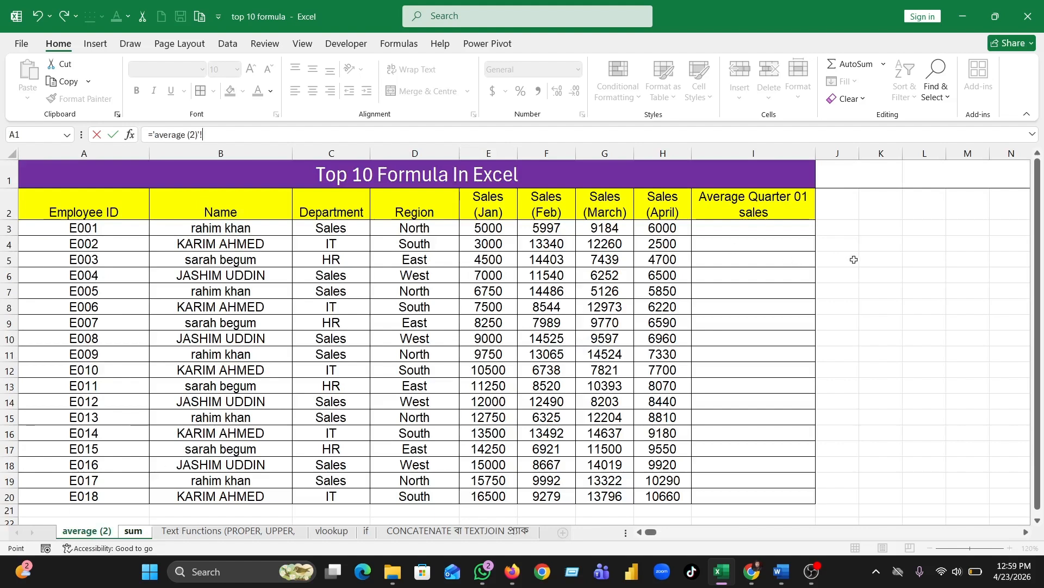
pyautogui.click(924, 259)
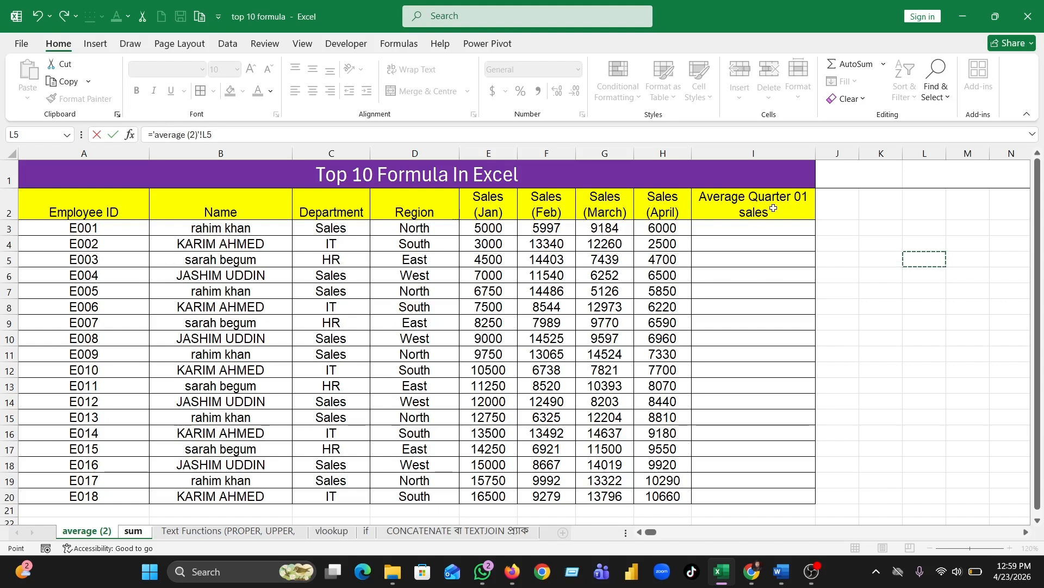
pyautogui.click(748, 228)
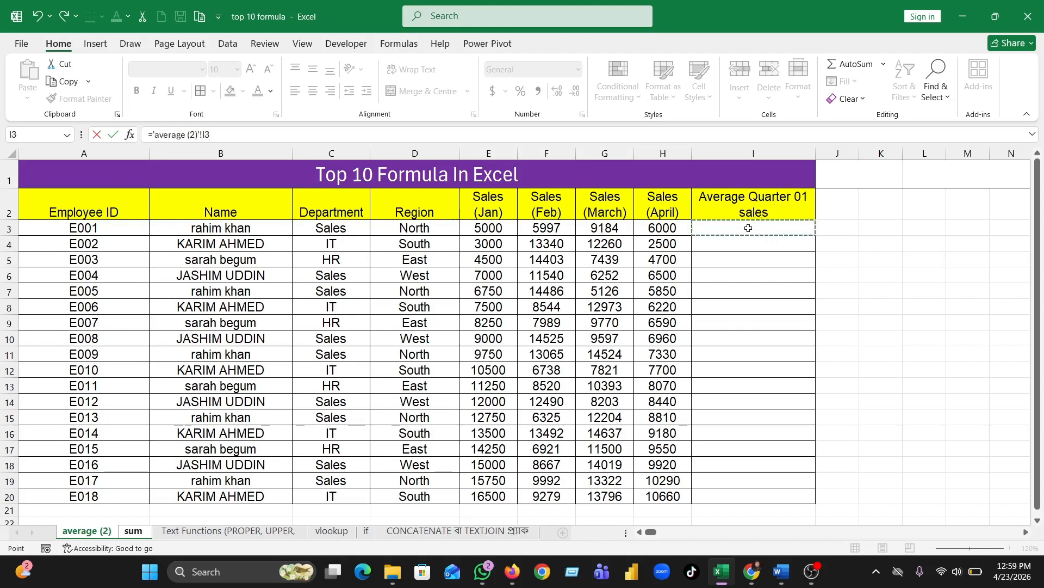
pyautogui.press('Escape')
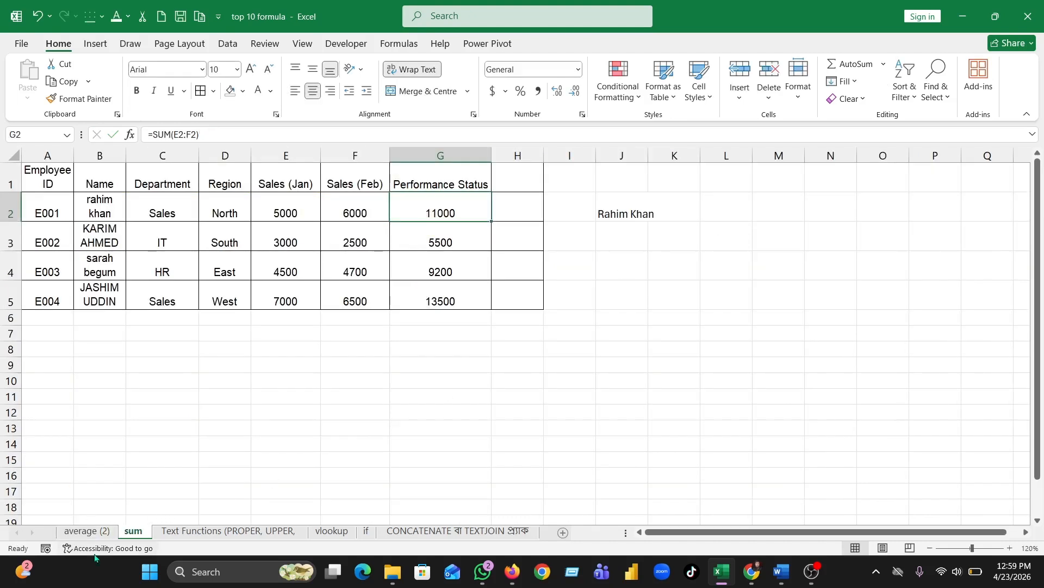
# - On the average (2) sheet, enter =AVERAGE(E3:H3) in I3 to average the first employee's January to April sales
pyautogui.click(92, 531)
pyautogui.click(770, 229)
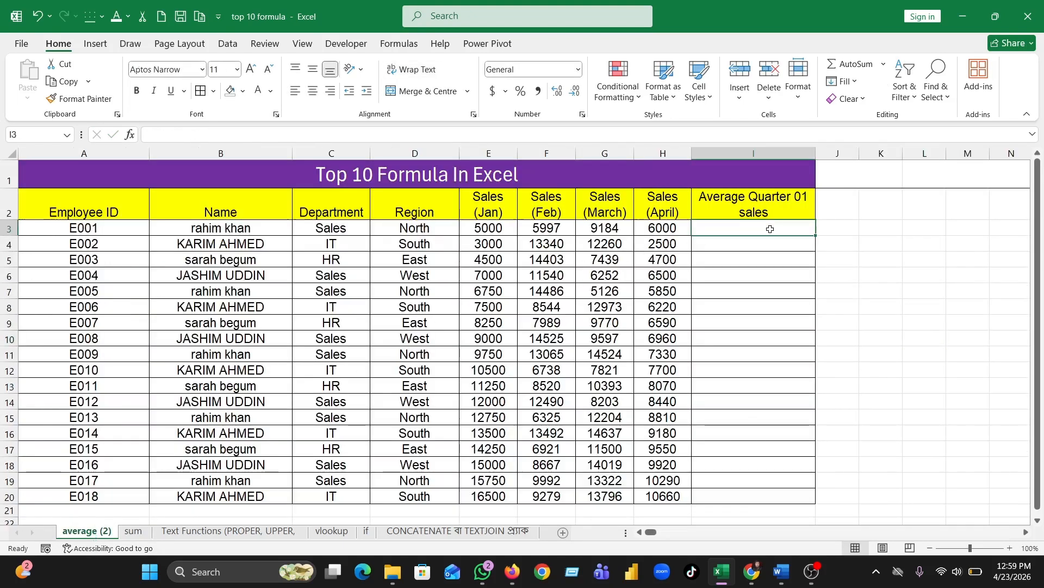
pyautogui.write('=')
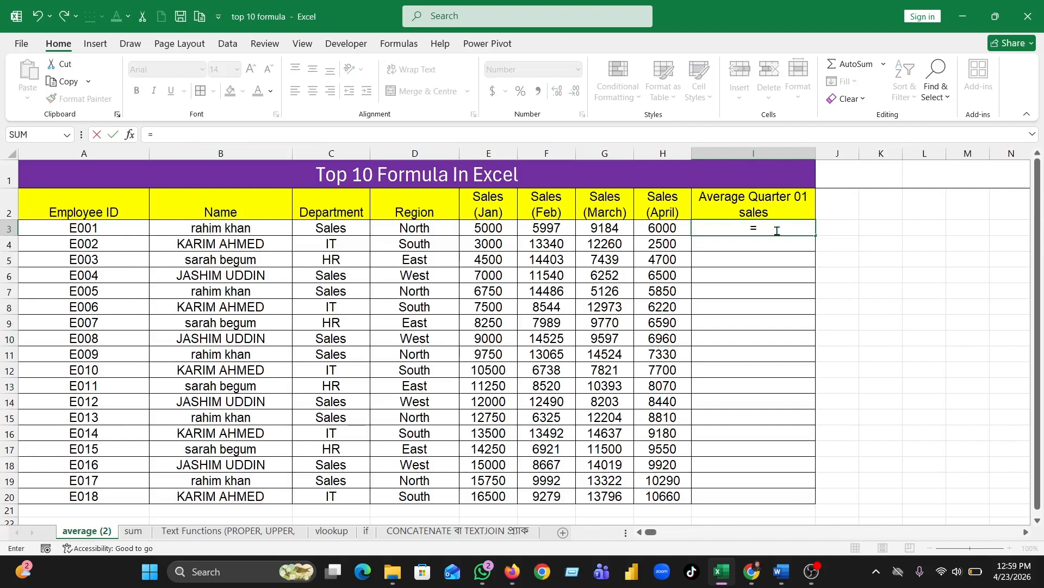
pyautogui.write('avera')
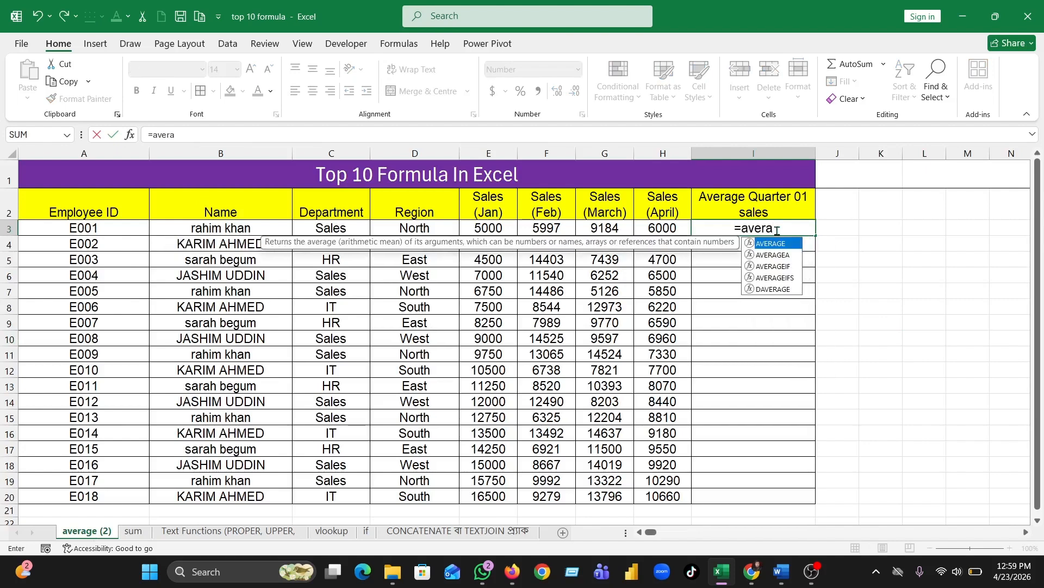
pyautogui.write('ge')
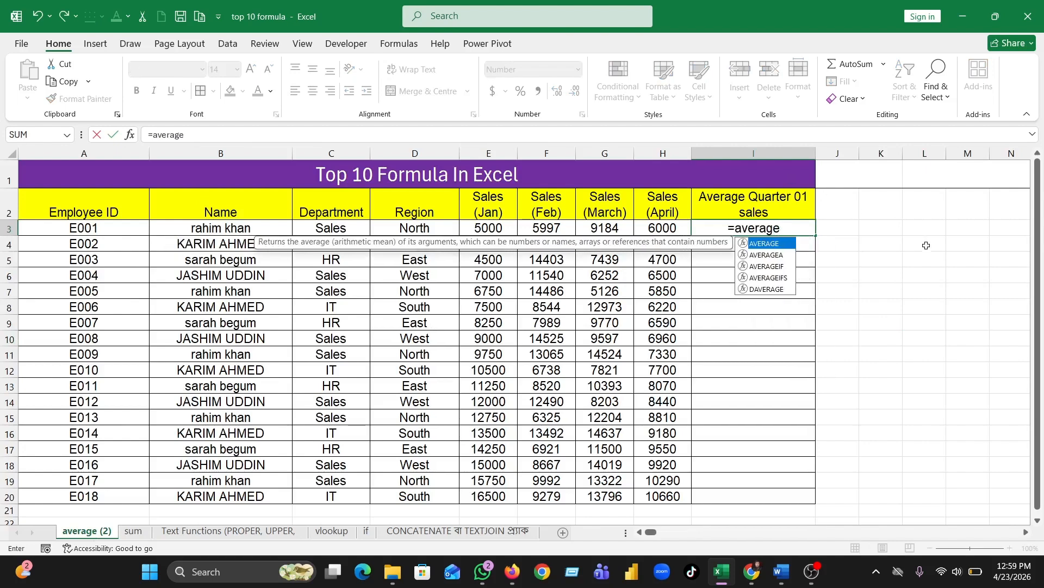
pyautogui.press('Tab')
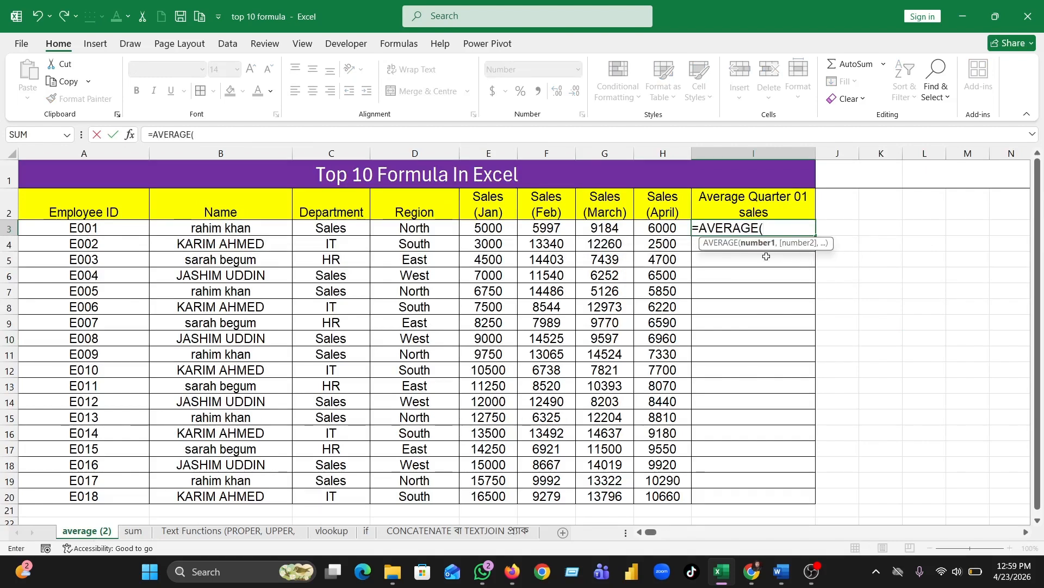
pyautogui.moveTo(500, 223); pyautogui.dragTo(651, 225)
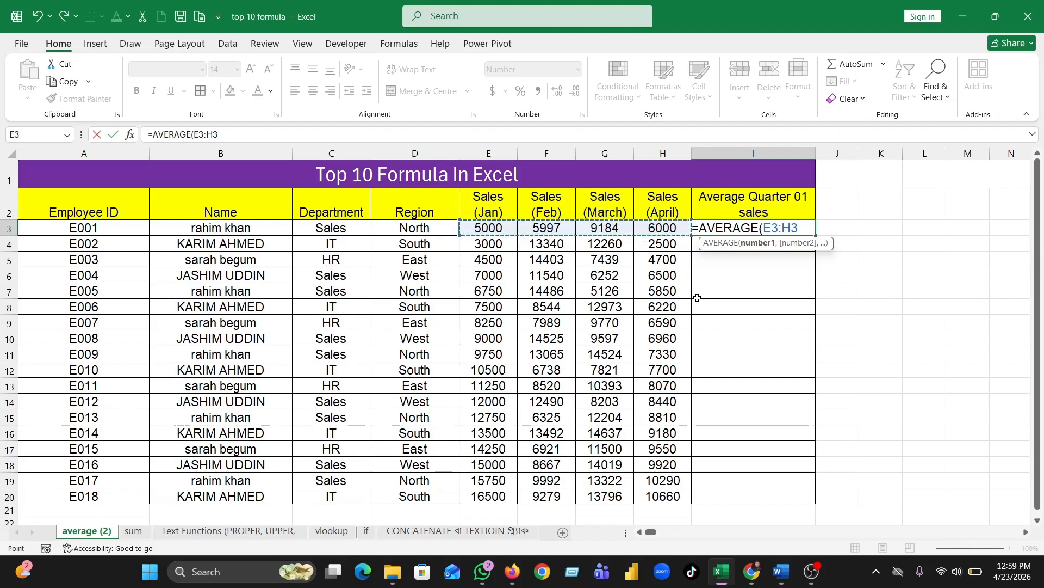
pyautogui.write(')')
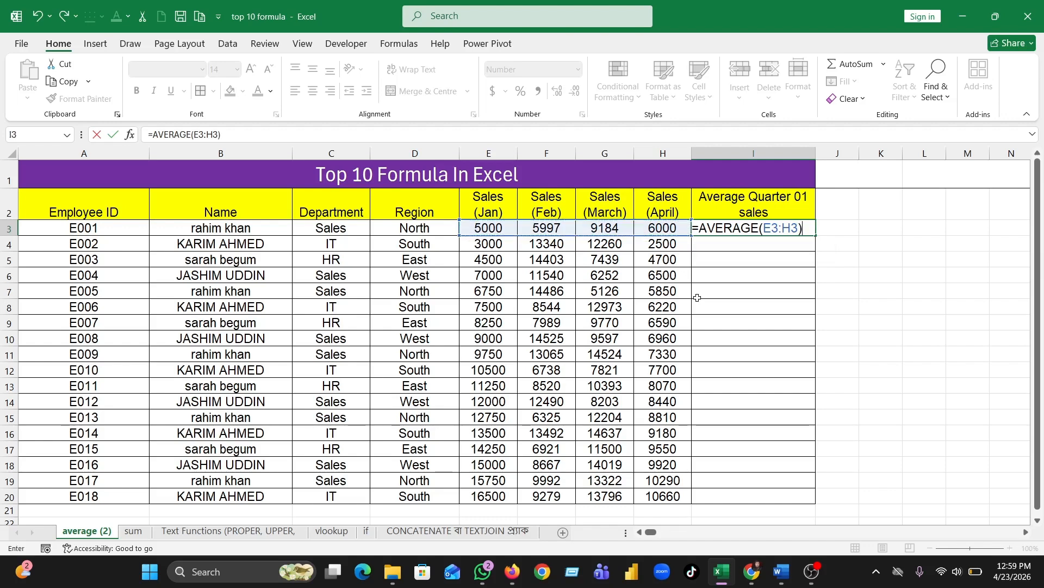
pyautogui.press('Return')
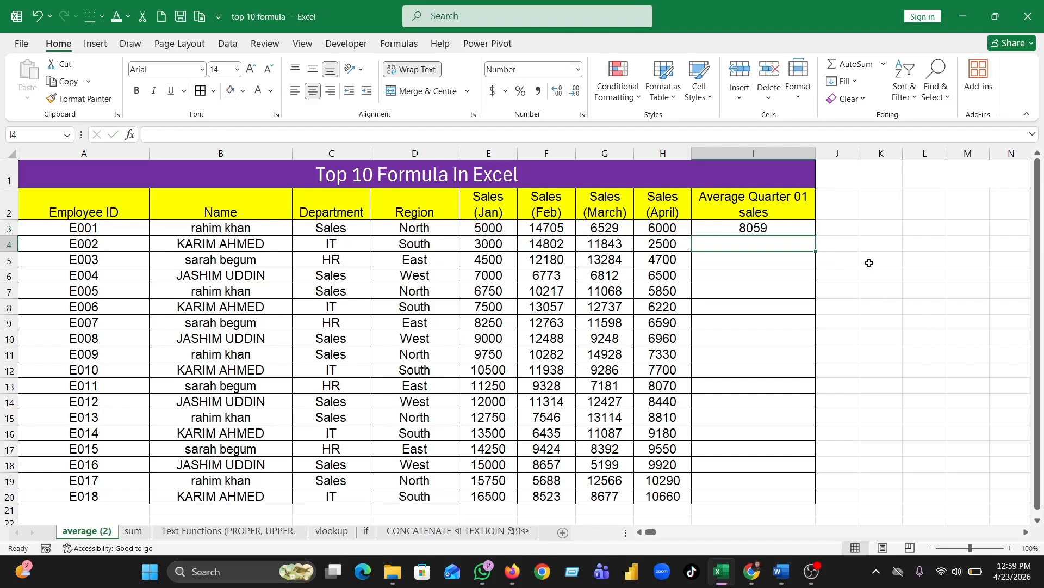
# - Fill the AVERAGE formula from I3 down to I20 for all employees
pyautogui.click(805, 227)
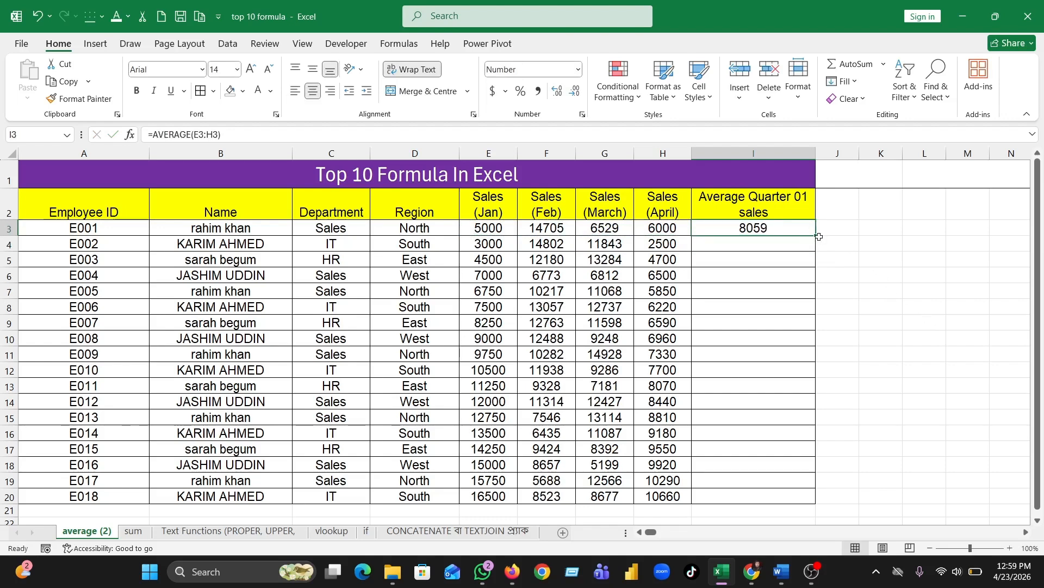
pyautogui.moveTo(818, 239); pyautogui.dragTo(817, 497)
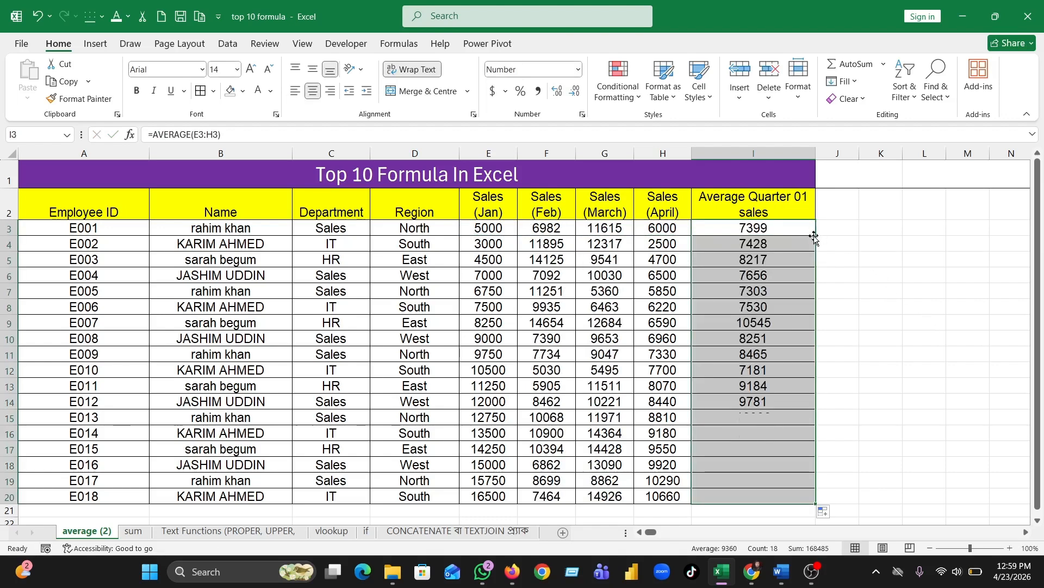
pyautogui.click(875, 259)
# - Review the AVERAGE formula in I3 and the range it references
pyautogui.click(776, 231)
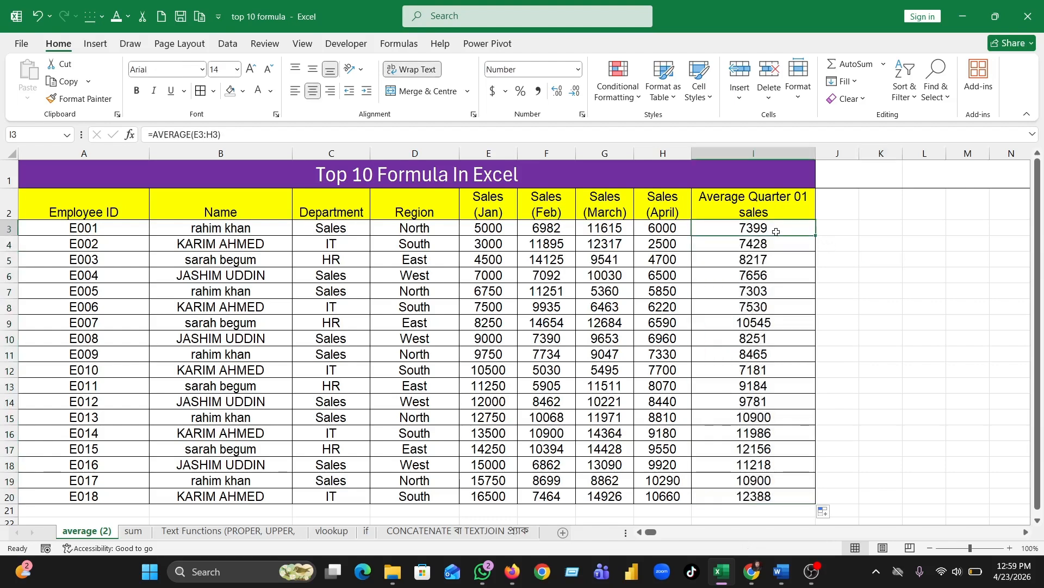
pyautogui.click(942, 243)
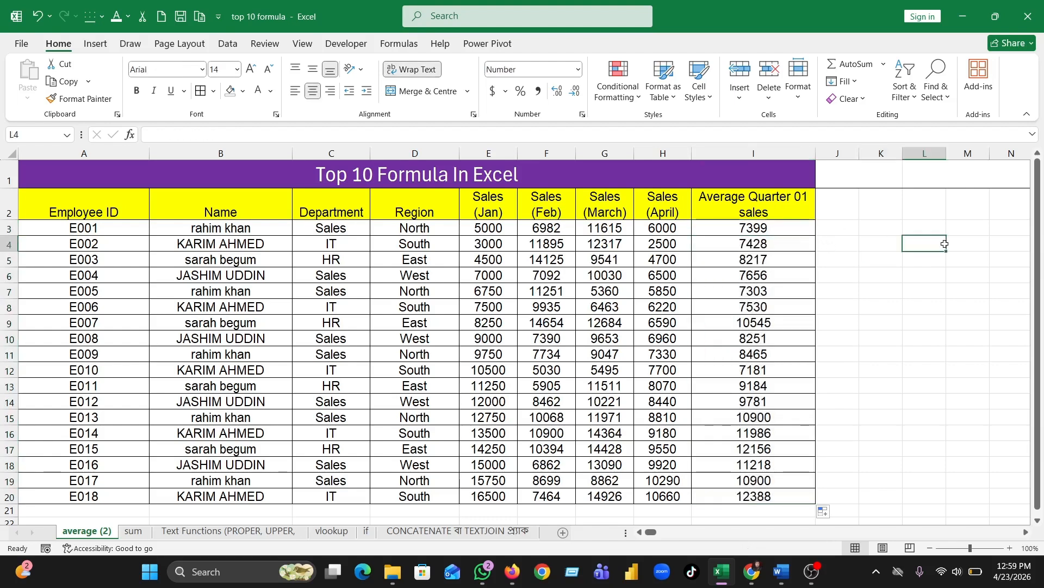
pyautogui.click(789, 233)
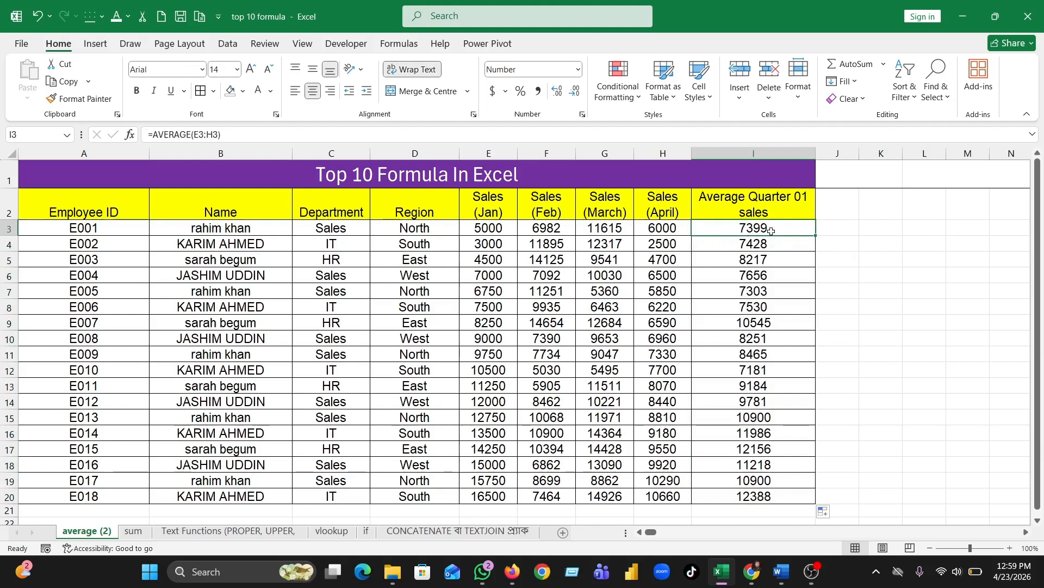
pyautogui.click(879, 238)
pyautogui.click(781, 231)
pyautogui.click(876, 233)
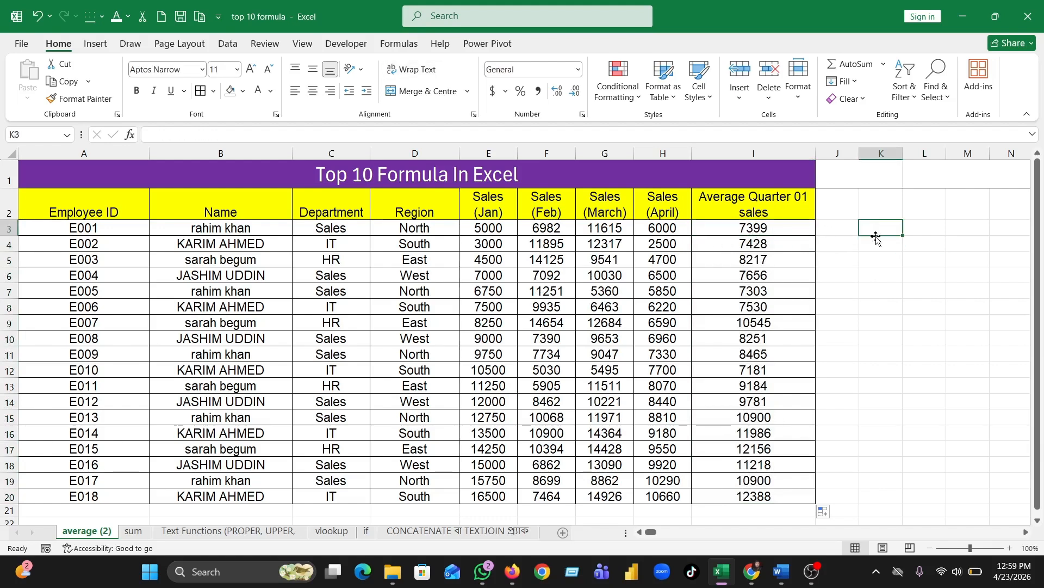
# - Total each employee's January to April sales in J3:J20, entering =SUM(E3:H3) in J3 and filling it down
pyautogui.click(841, 229)
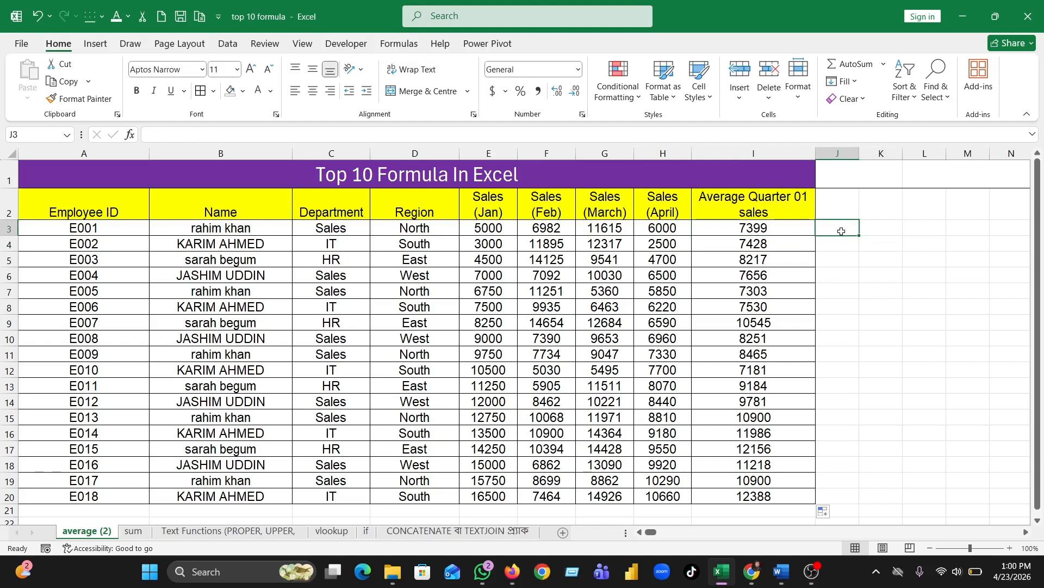
pyautogui.write('=')
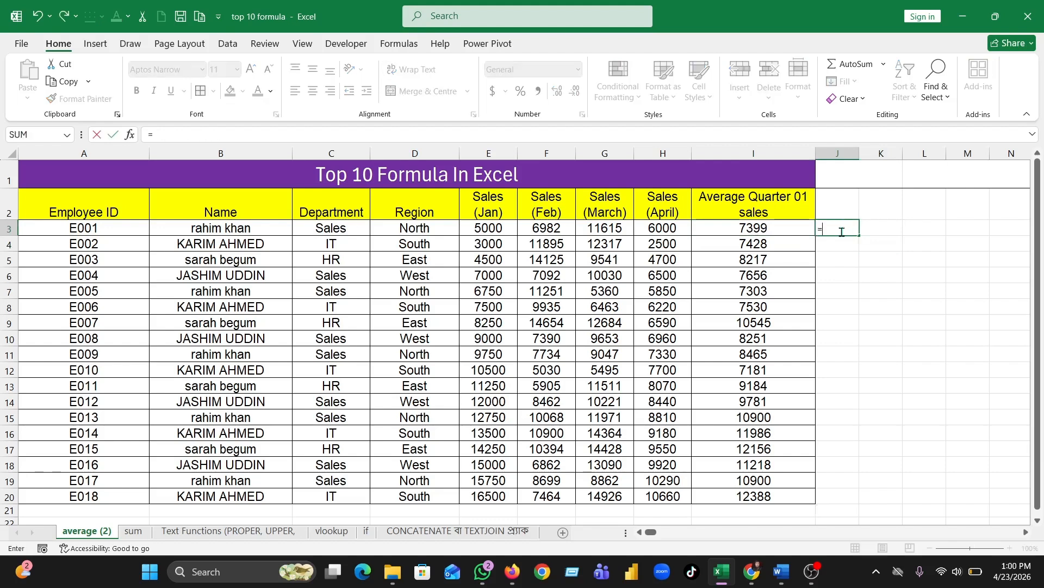
pyautogui.write('m')
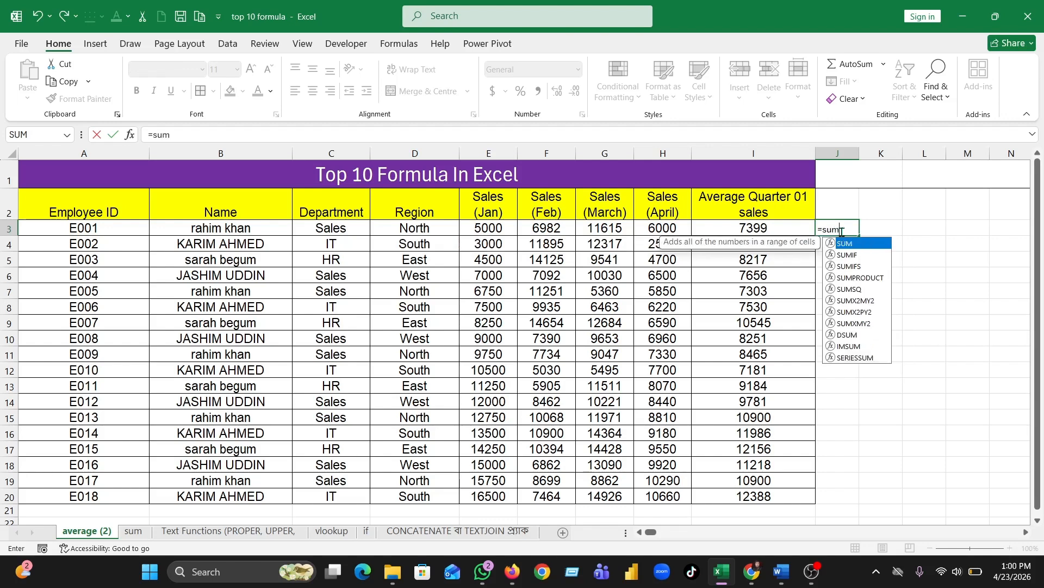
pyautogui.press('Tab')
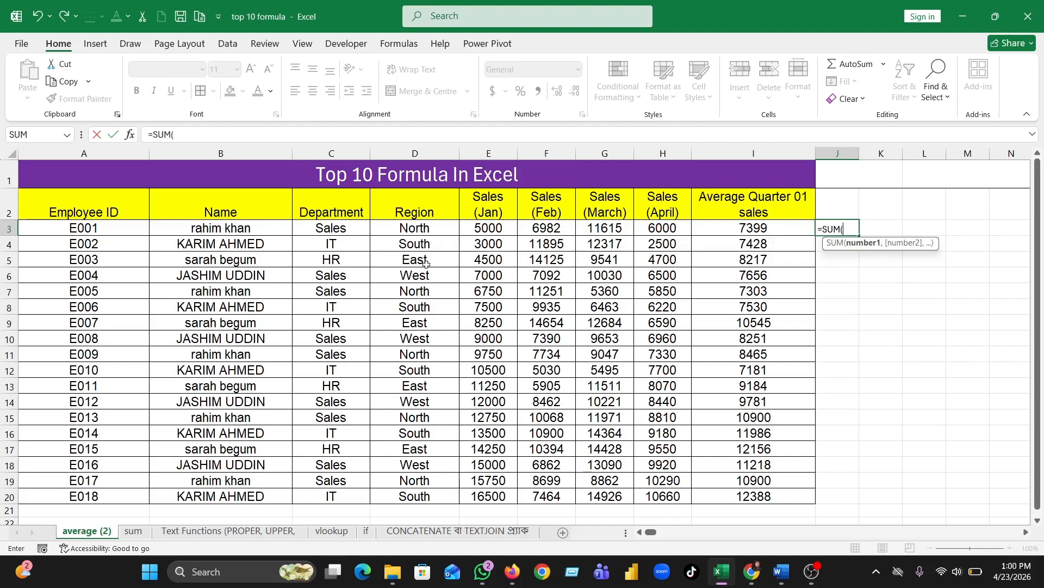
pyautogui.moveTo(491, 227); pyautogui.dragTo(672, 231)
pyautogui.write(')')
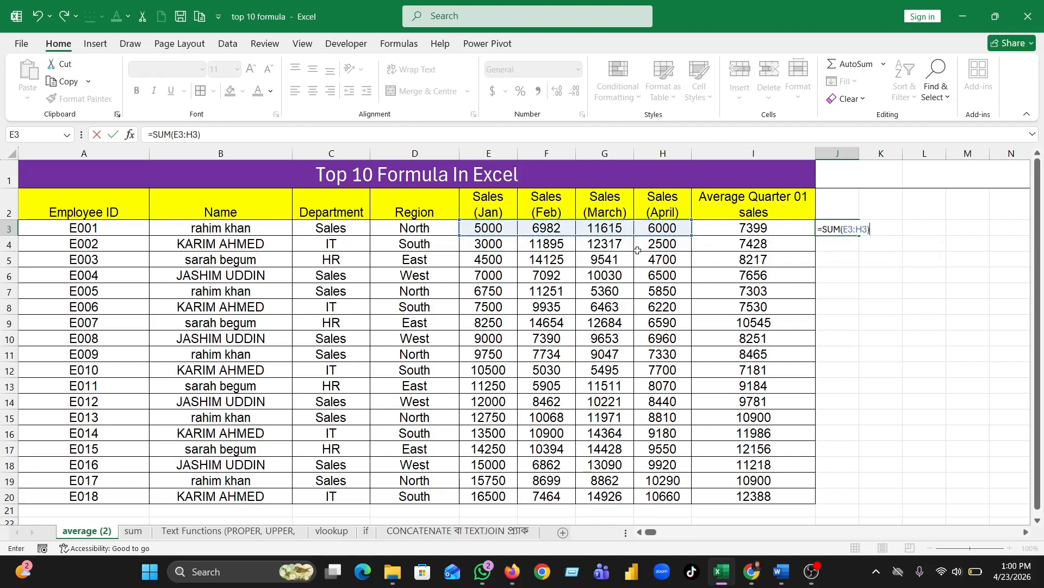
pyautogui.press('Return')
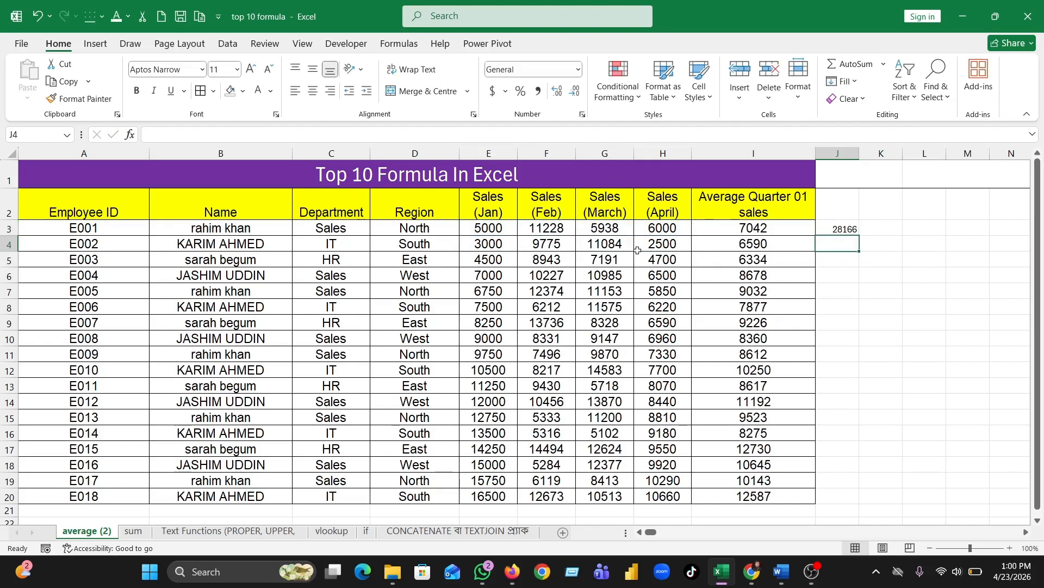
pyautogui.click(836, 228)
pyautogui.moveTo(858, 239); pyautogui.dragTo(870, 505)
pyautogui.click(926, 337)
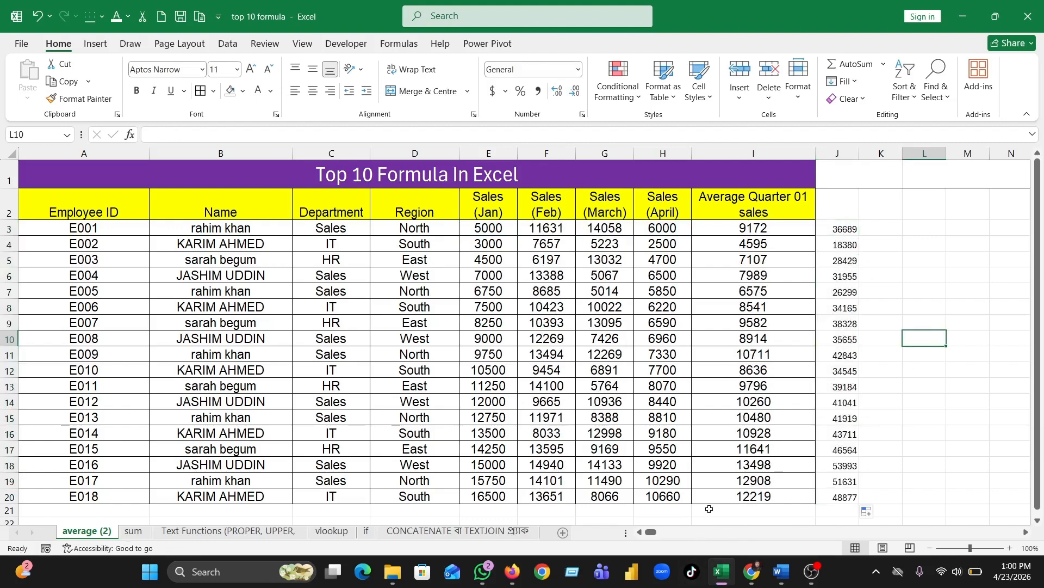
# - Apply AutoSum to the range I3:J21 and check the total formula in I21
pyautogui.moveTo(756, 229); pyautogui.dragTo(841, 513)
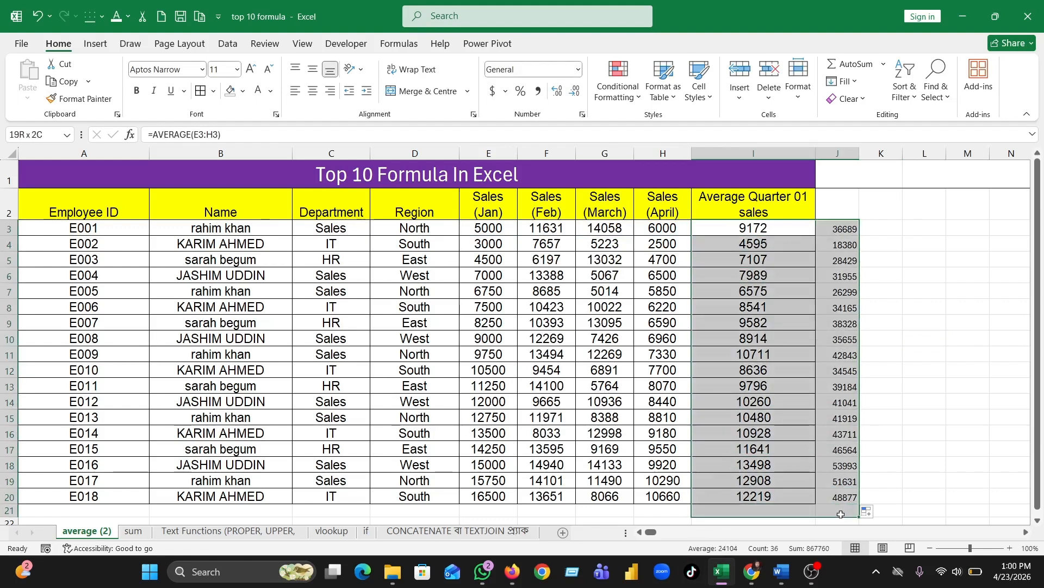
pyautogui.click(845, 64)
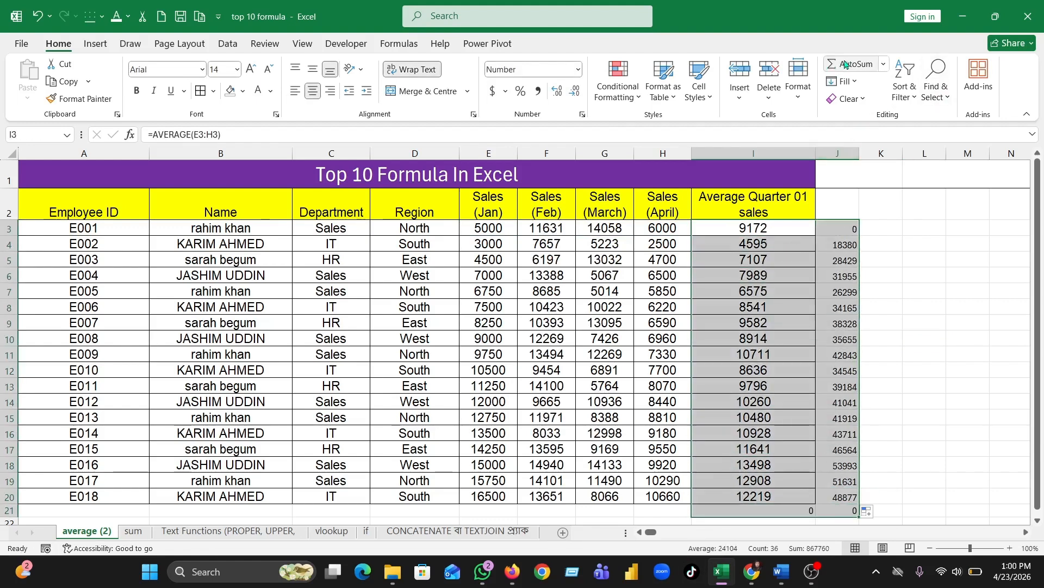
pyautogui.click(968, 259)
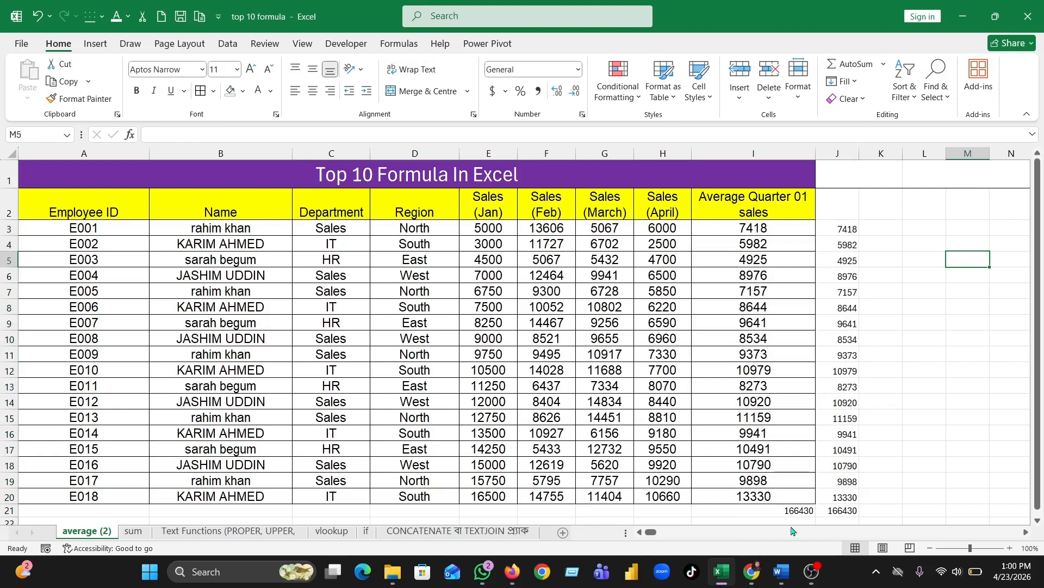
pyautogui.moveTo(753, 211); pyautogui.dragTo(779, 492)
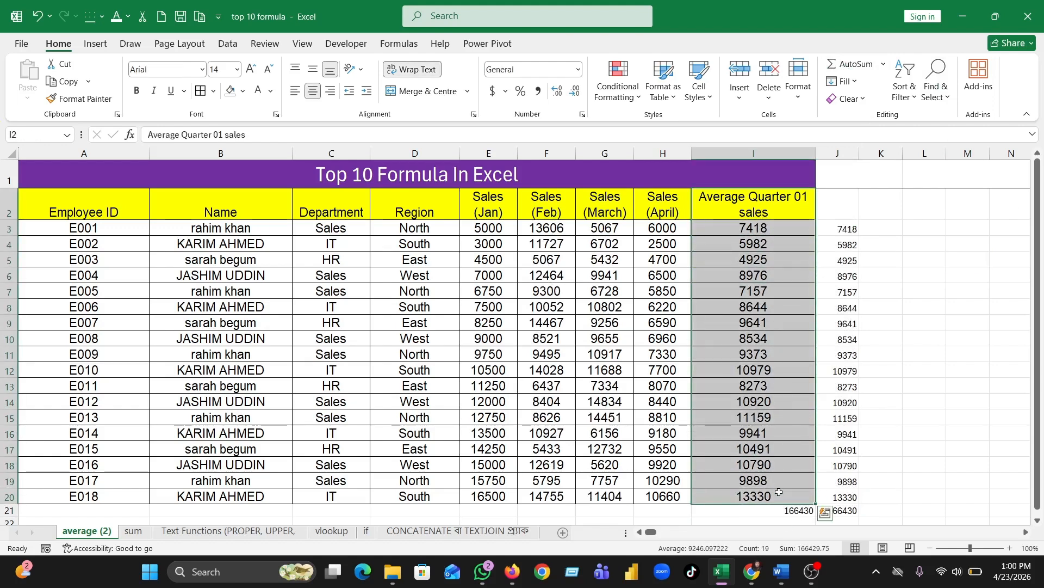
pyautogui.click(779, 509)
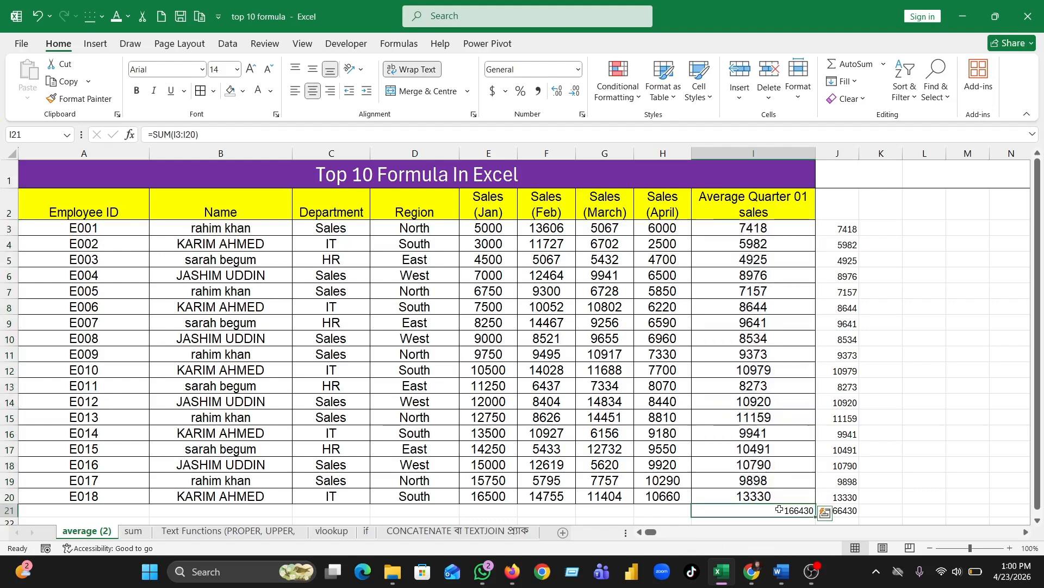
pyautogui.click(980, 353)
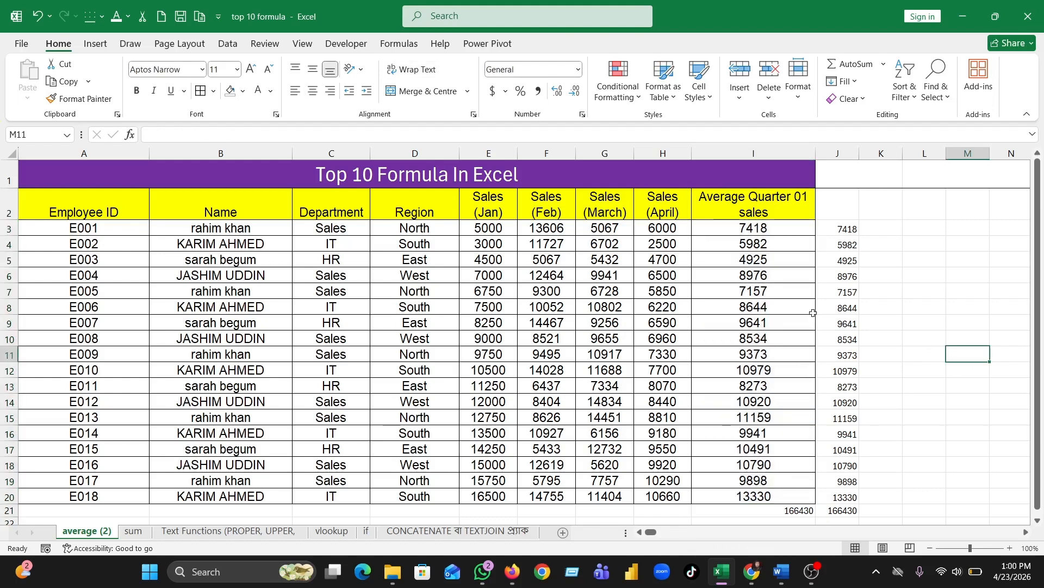
# - Replace the total in I21 with =AVERAGE(I3:I20) to average the employees' quarterly averages
pyautogui.click(741, 508)
pyautogui.write('=')
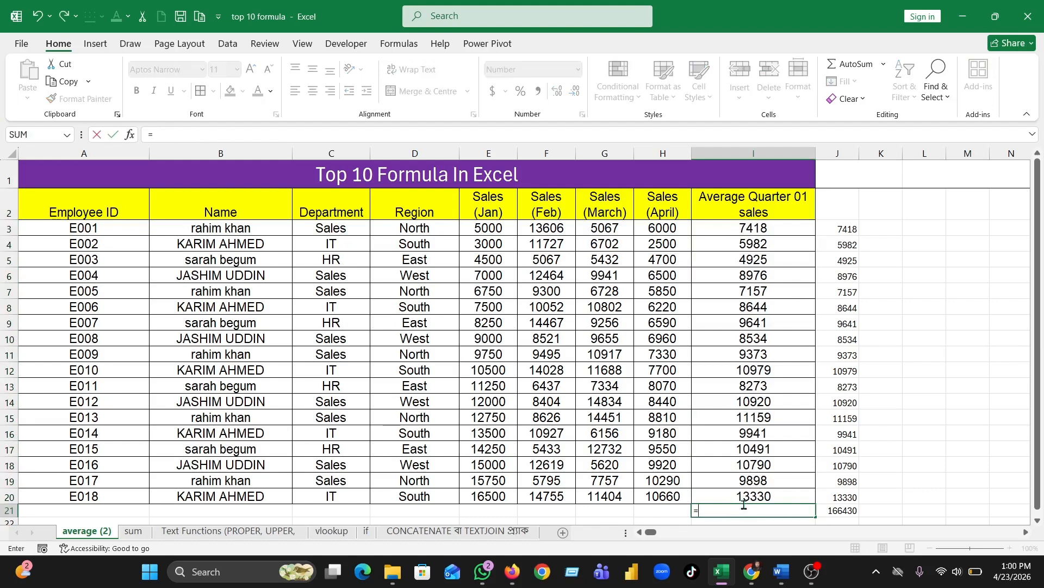
pyautogui.write('avera')
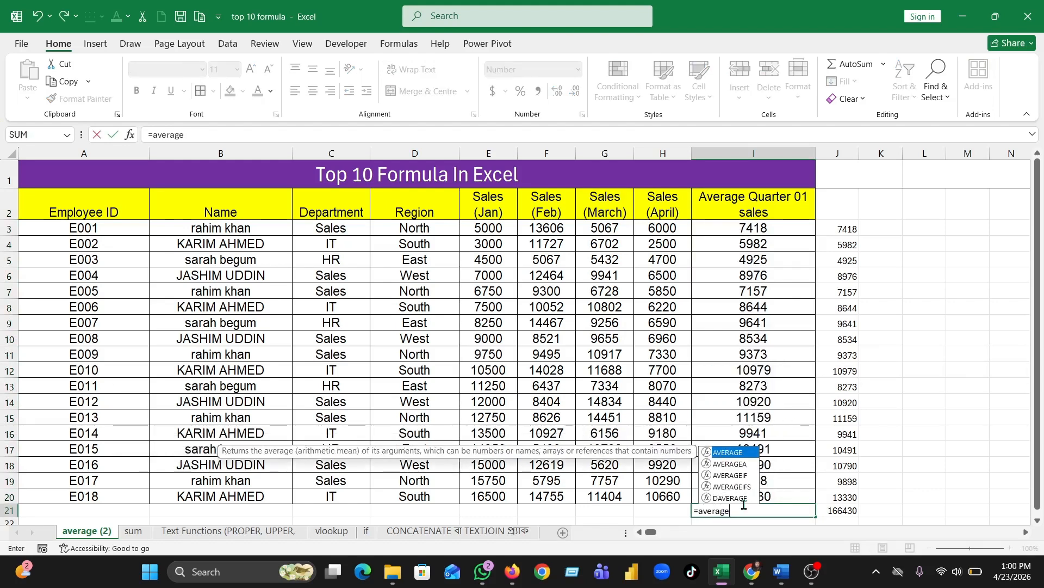
pyautogui.write('ge')
pyautogui.press('Tab')
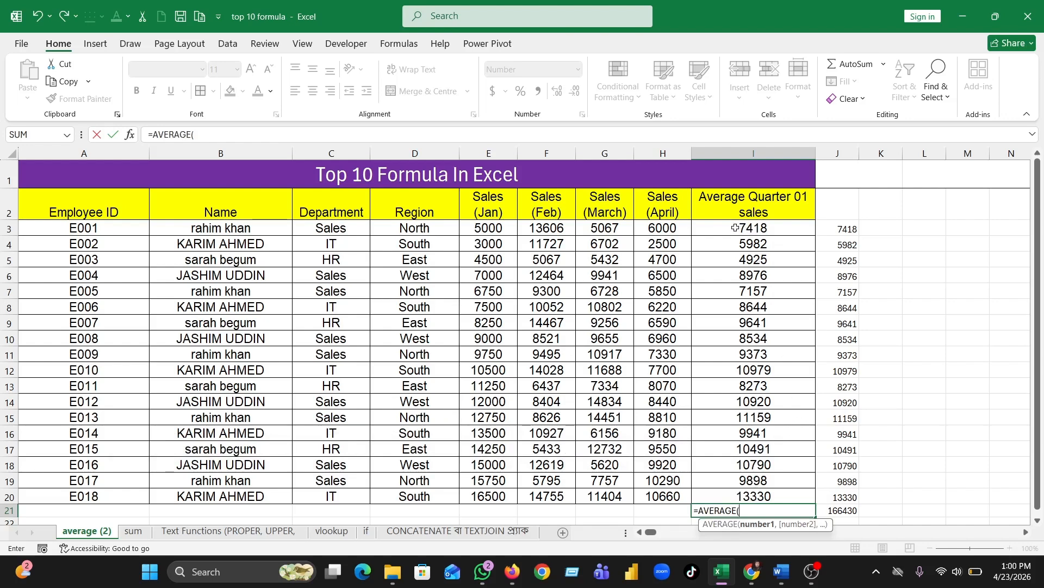
pyautogui.moveTo(735, 228); pyautogui.dragTo(750, 490)
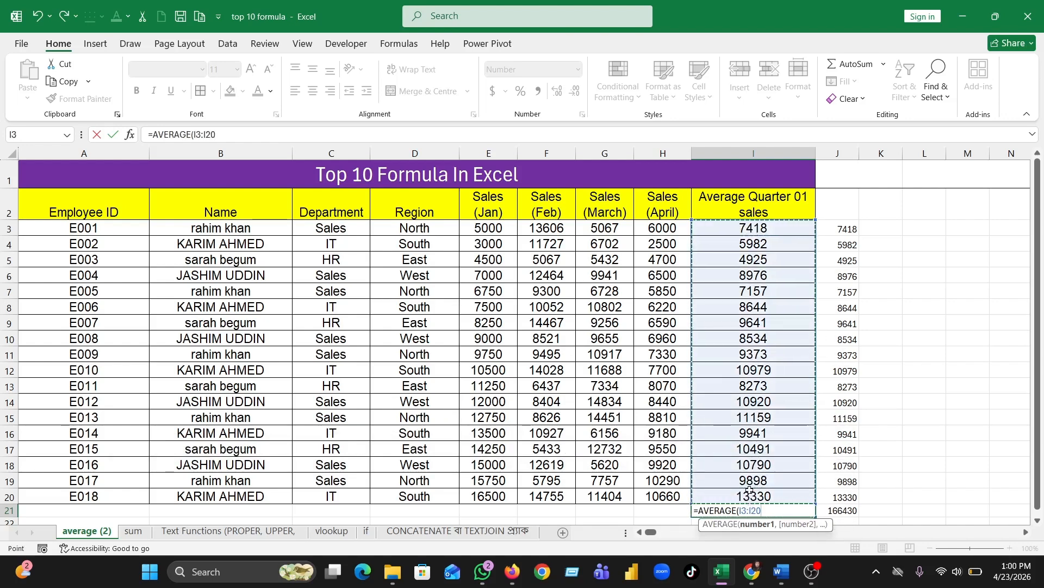
pyautogui.write(')')
pyautogui.hotkey('ctrl', 'Return')
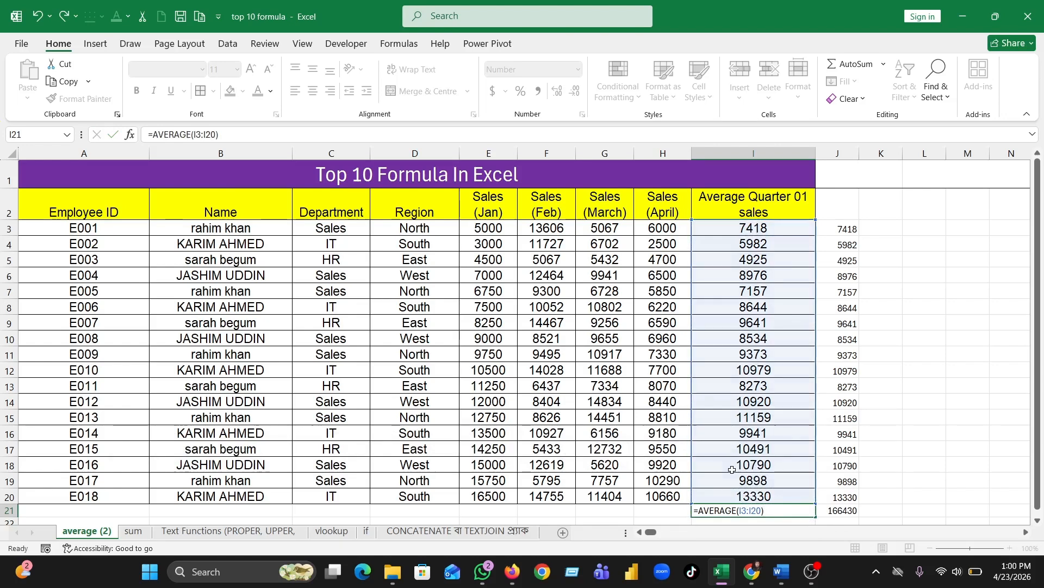
pyautogui.press('Return')
pyautogui.click(985, 436)
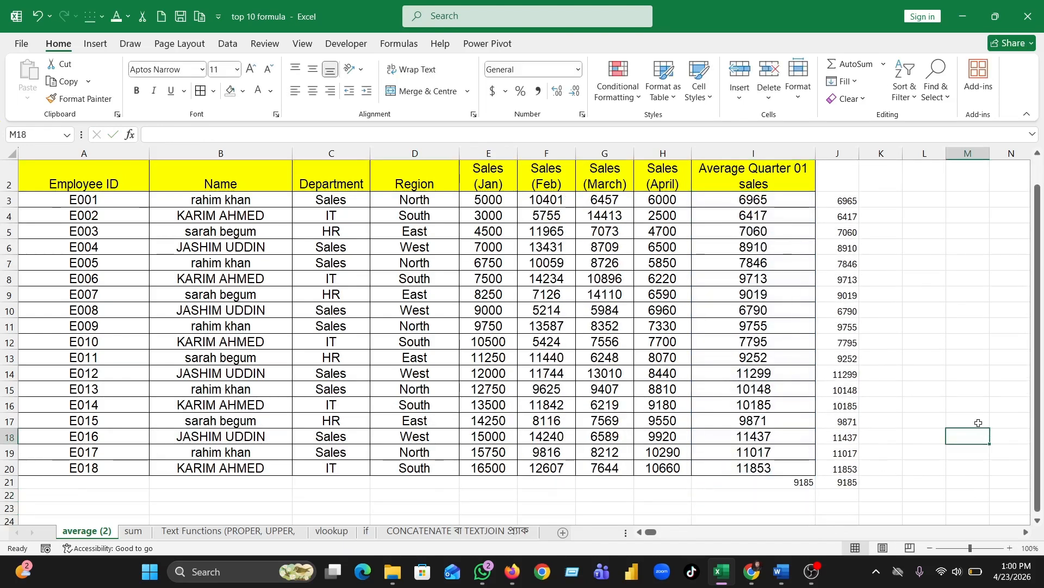
pyautogui.click(783, 481)
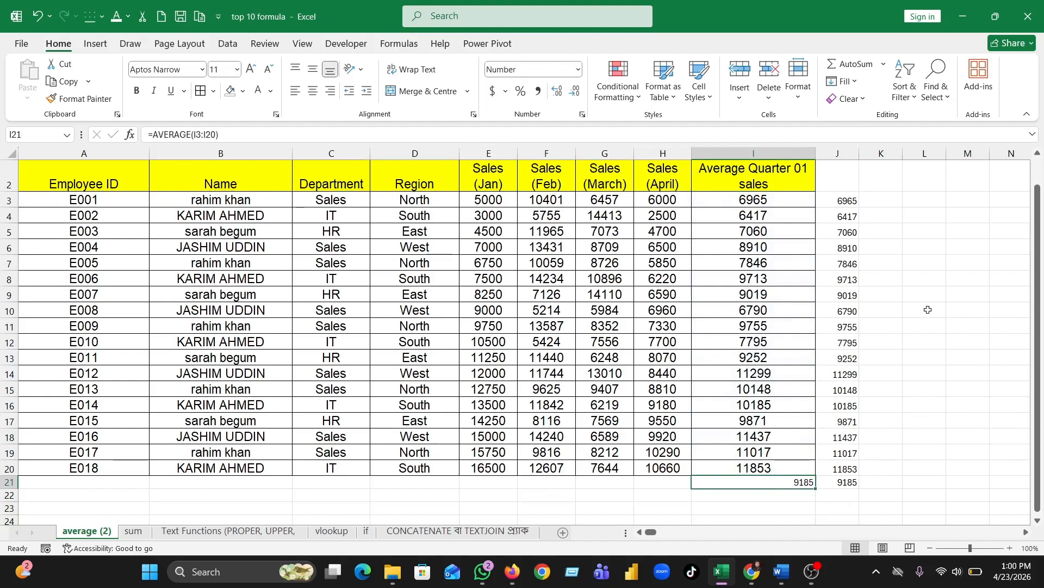